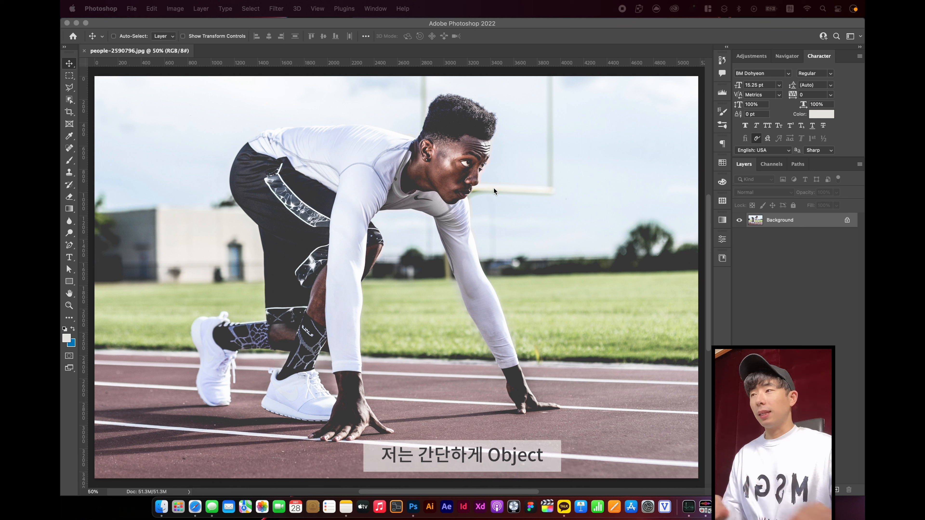
# Select the whole crouching runner using the Object Selection tool with a rectangle around his body
pyautogui.click(69, 100)
pyautogui.rightClick(69, 100)
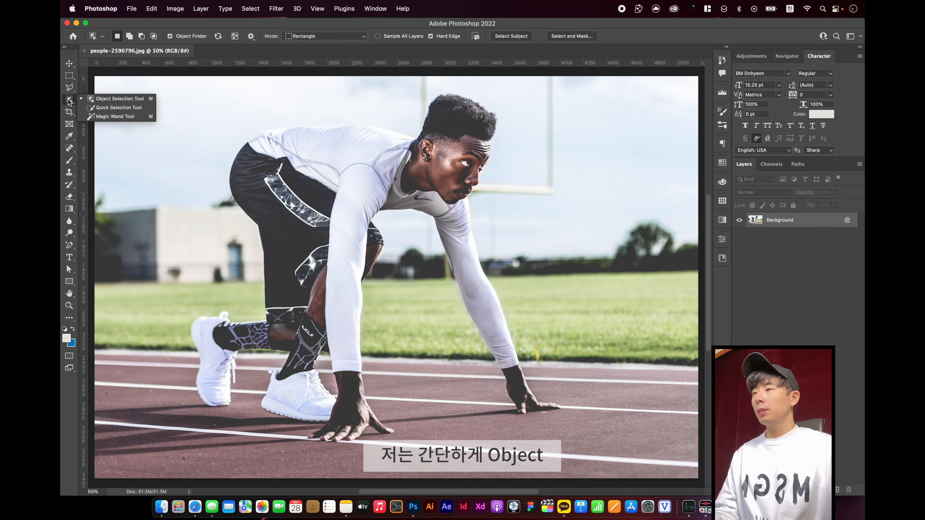
pyautogui.click(138, 100)
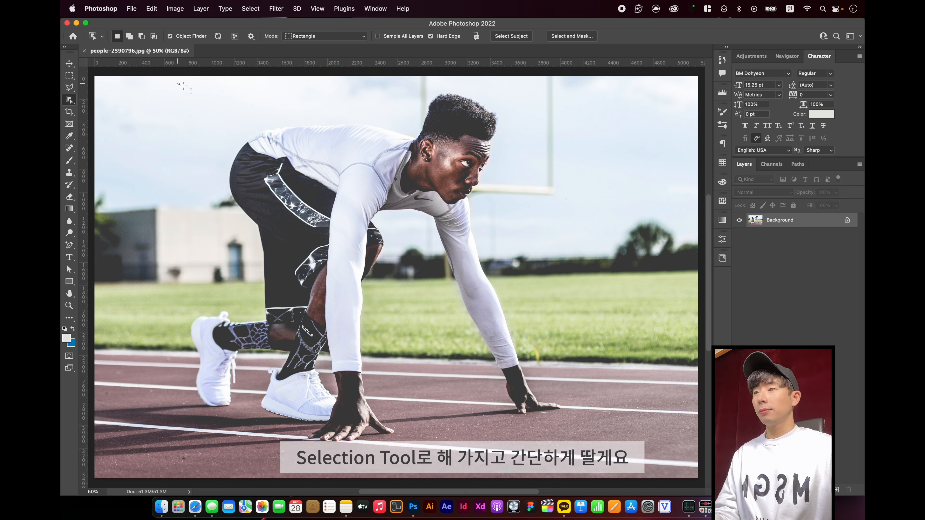
pyautogui.moveTo(177, 83); pyautogui.dragTo(574, 451)
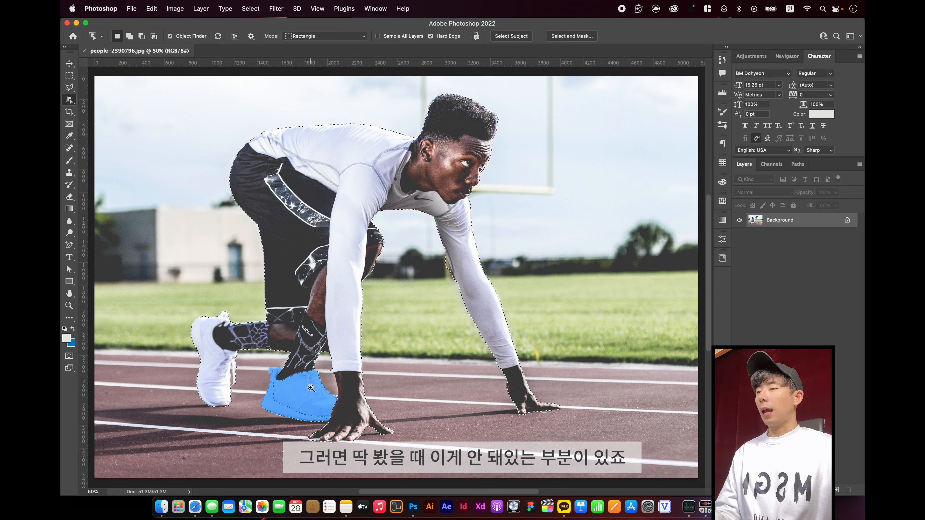
# Switch to the Quick Selection tool for correcting the selection around the runner's shoes
pyautogui.moveTo(206, 301); pyautogui.dragTo(403, 406)
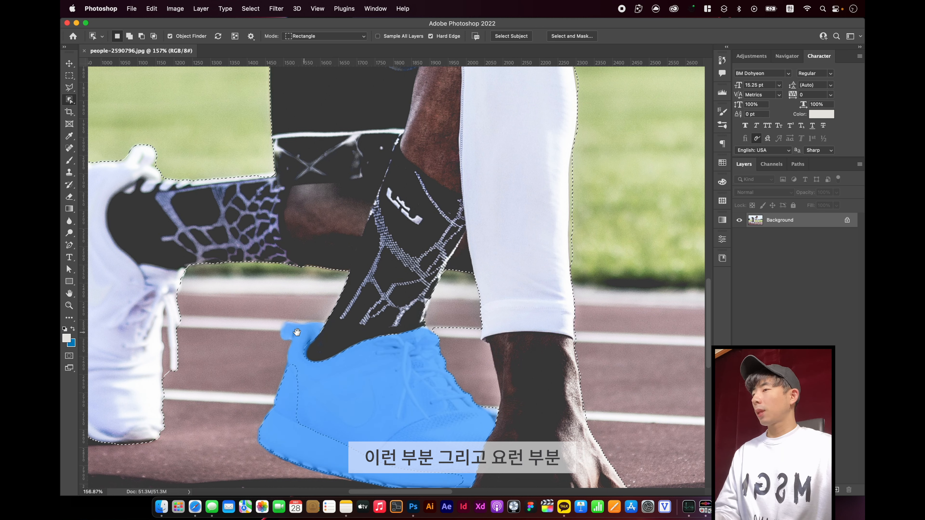
pyautogui.moveTo(244, 323); pyautogui.dragTo(295, 295)
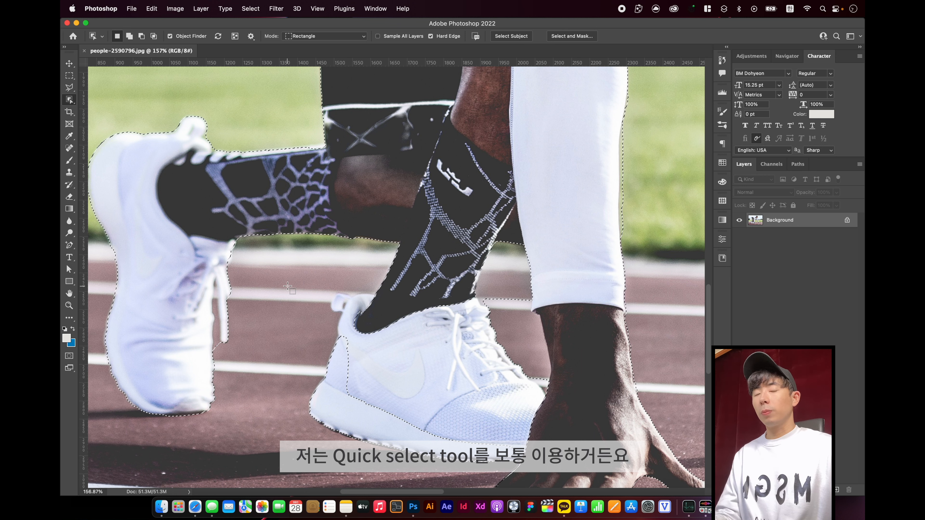
pyautogui.hotkey('shift', 'w')
pyautogui.click(67, 99)
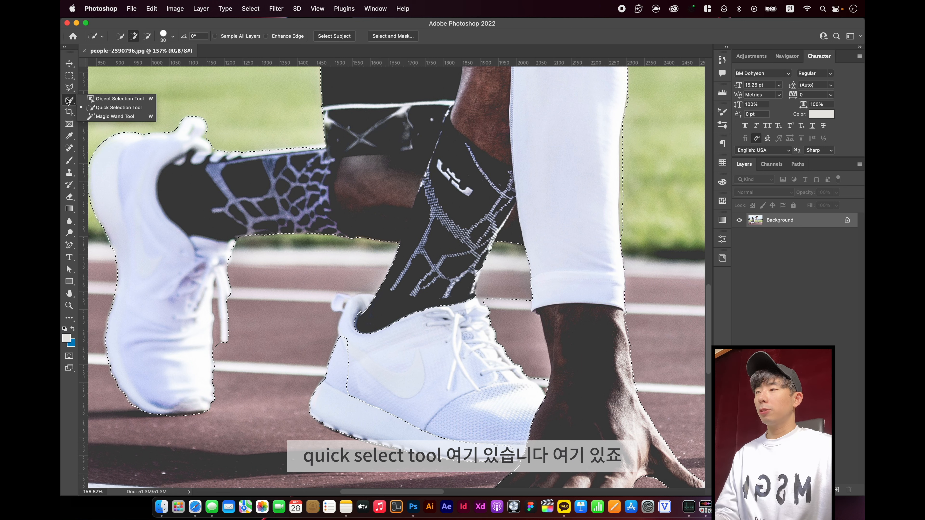
pyautogui.click(189, 123)
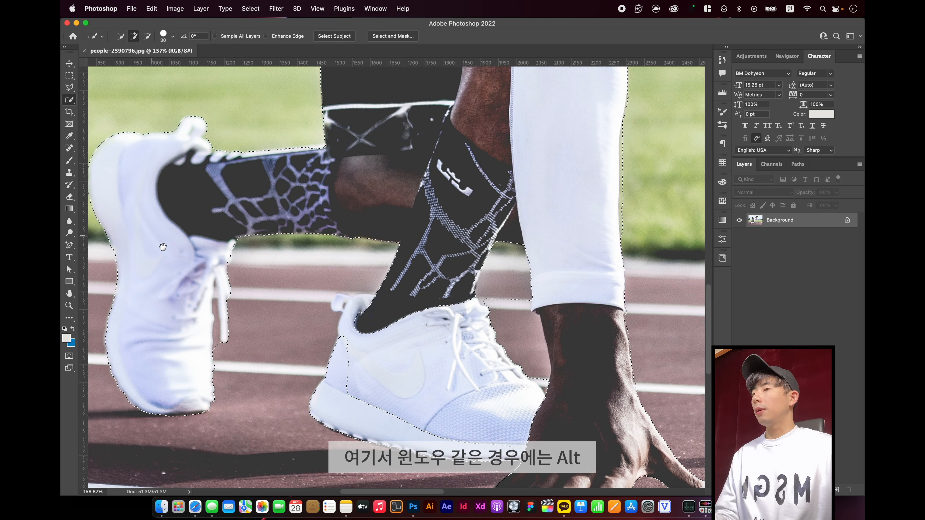
pyautogui.moveTo(163, 247); pyautogui.dragTo(227, 191)
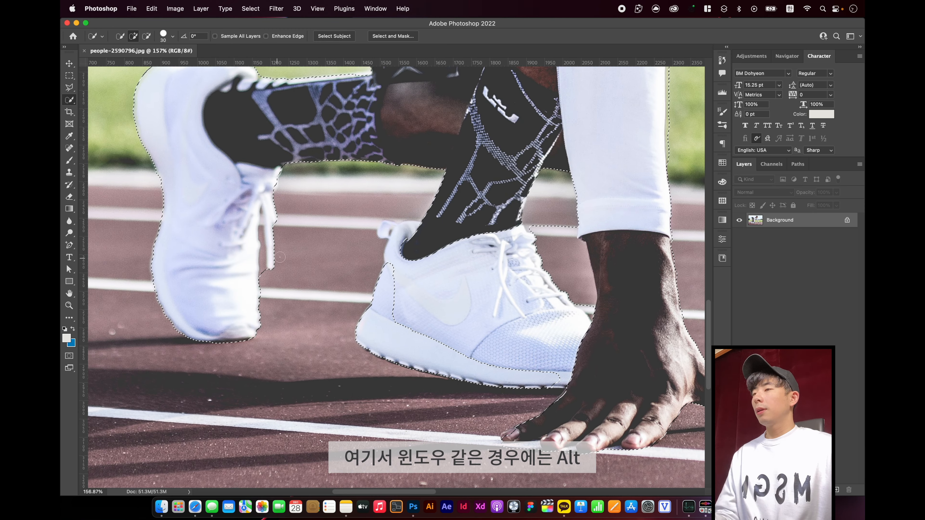
pyautogui.scroll(8, 277, 258)
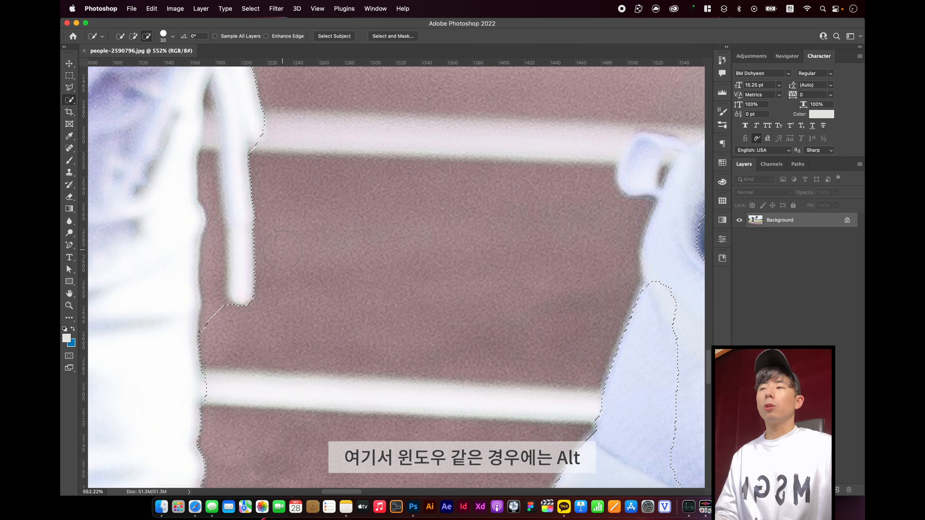
pyautogui.scroll(-2, 282, 250)
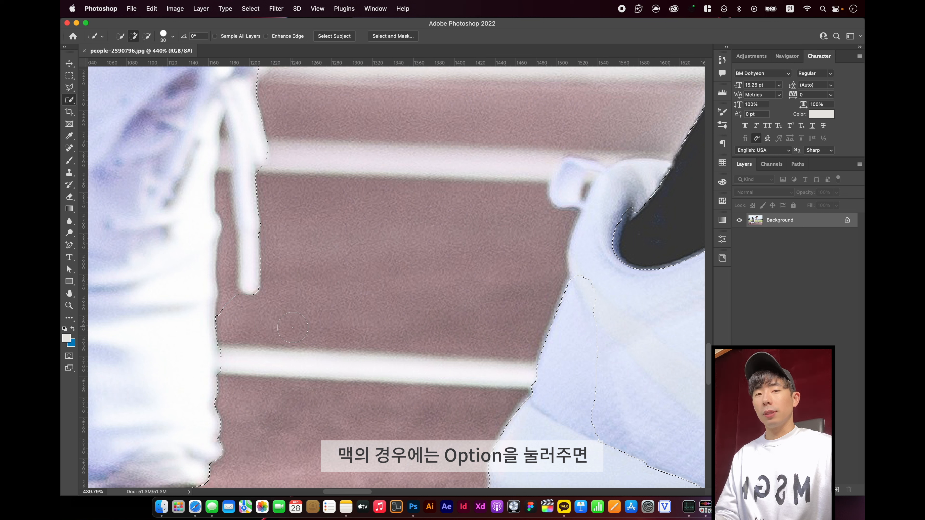
pyautogui.press('alt')
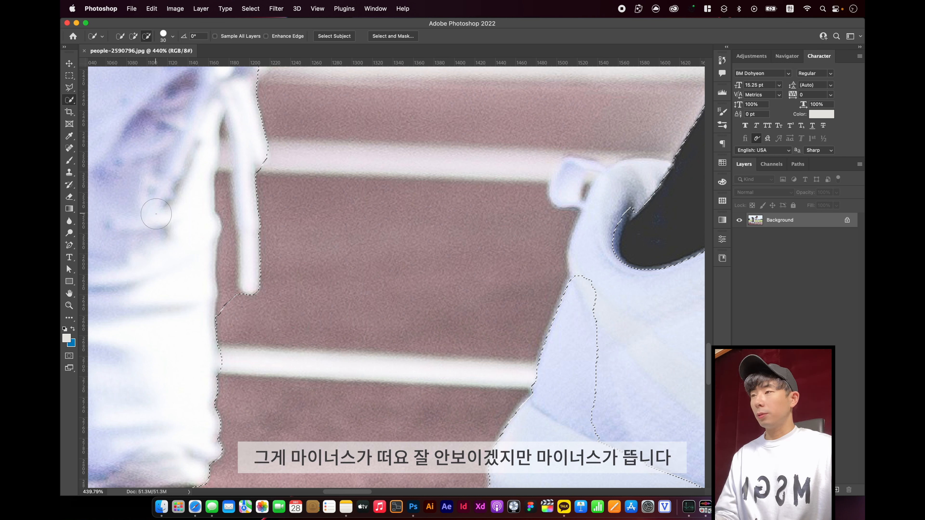
pyautogui.press('super+0')
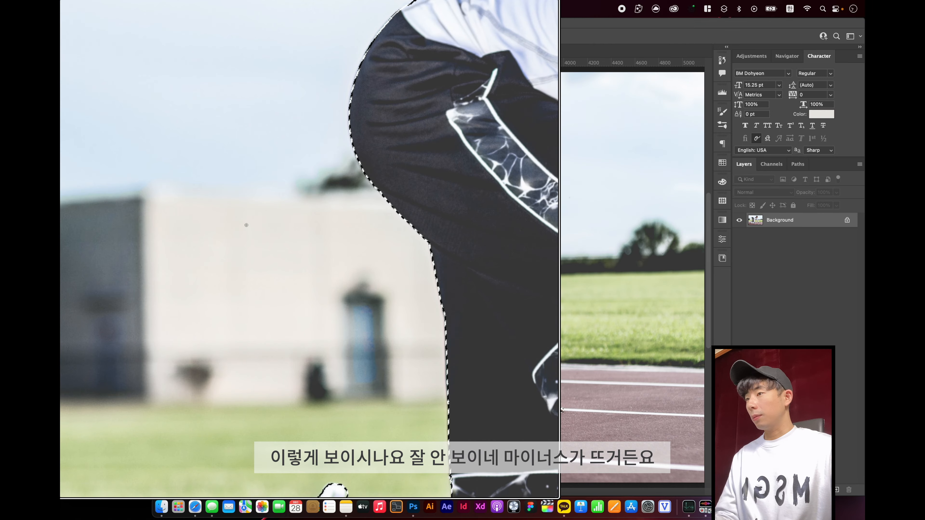
pyautogui.press('alt+super+8')
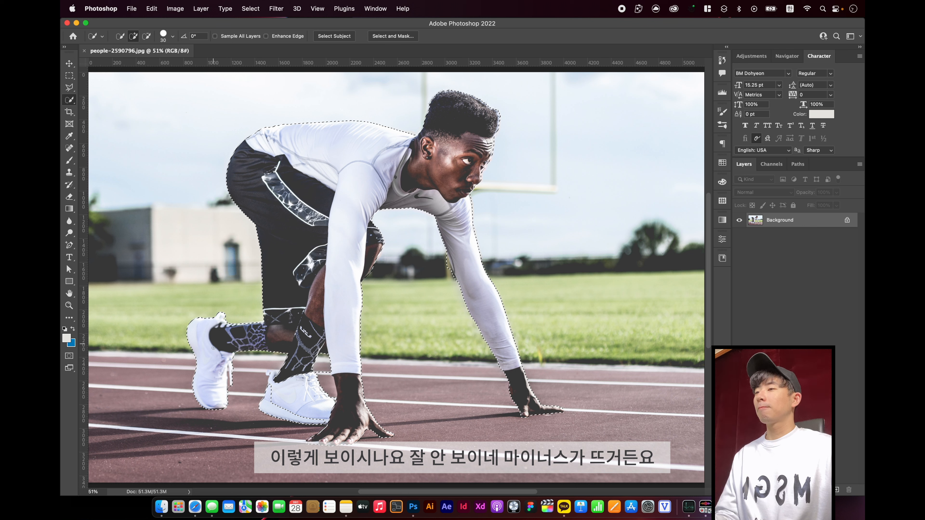
# Subtract the bit of track beside the rear shoe's hanging lace tip from the selection
pyautogui.press('alt')
pyautogui.moveTo(190, 325); pyautogui.dragTo(301, 433)
pyautogui.moveTo(295, 328); pyautogui.dragTo(296, 423)
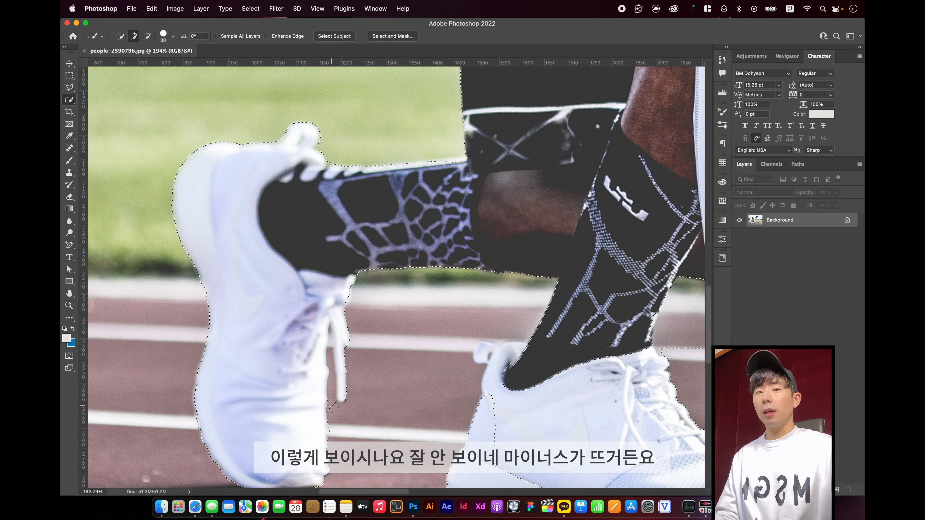
pyautogui.press('alt')
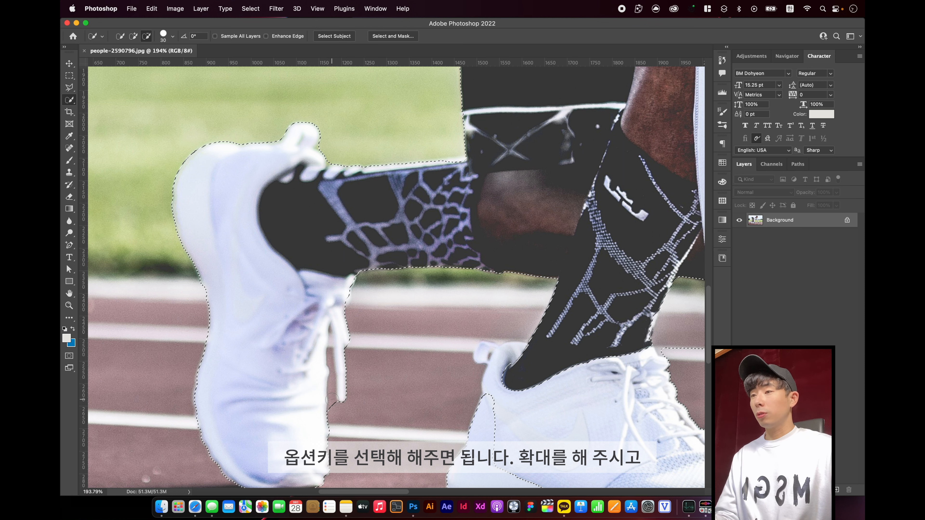
pyautogui.moveTo(332, 405); pyautogui.dragTo(335, 410)
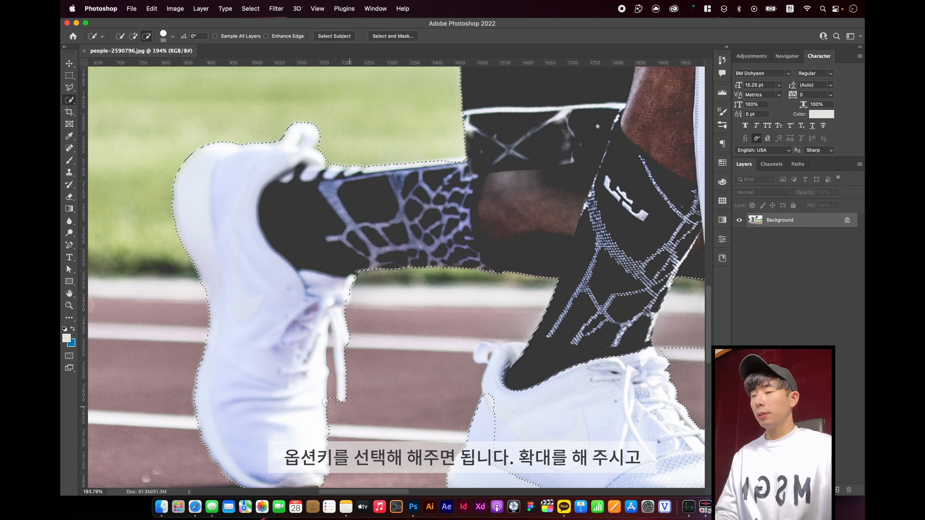
# With the brush size at 20, subtract the gap between the rear shoe and its hanging lace, and add the lace end back
pyautogui.scroll(4, 335, 408)
pyautogui.press('[')
pyautogui.press('[')
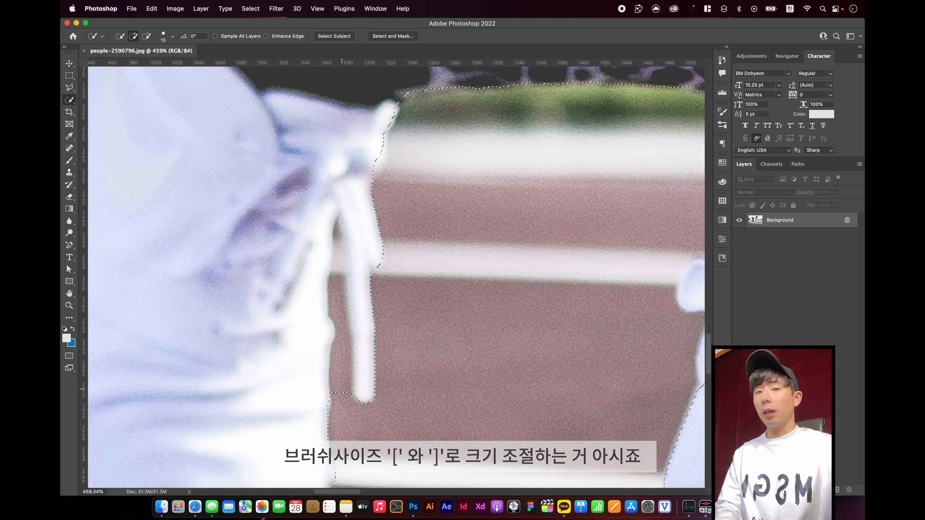
pyautogui.press(']')
pyautogui.keyDown('alt'); pyautogui.click(341, 391); pyautogui.keyUp('alt')
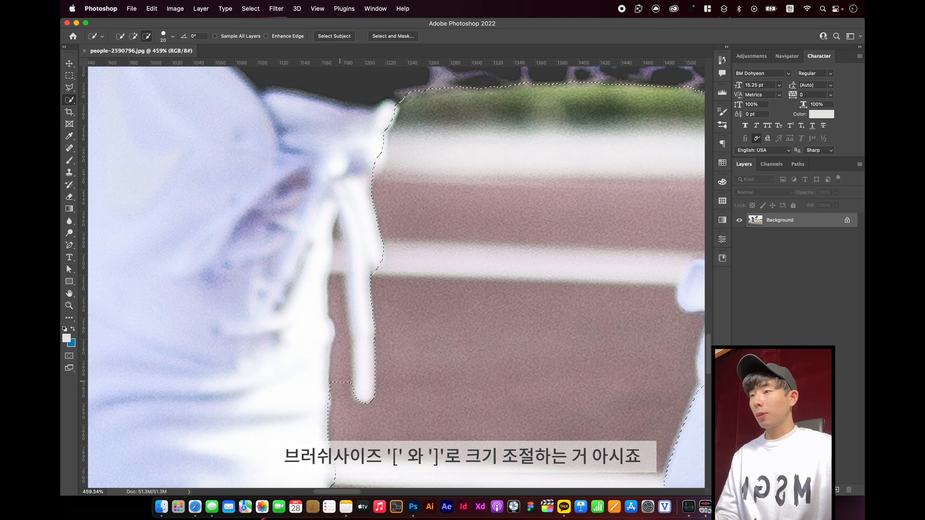
pyautogui.moveTo(340, 380); pyautogui.dragTo(339, 292)
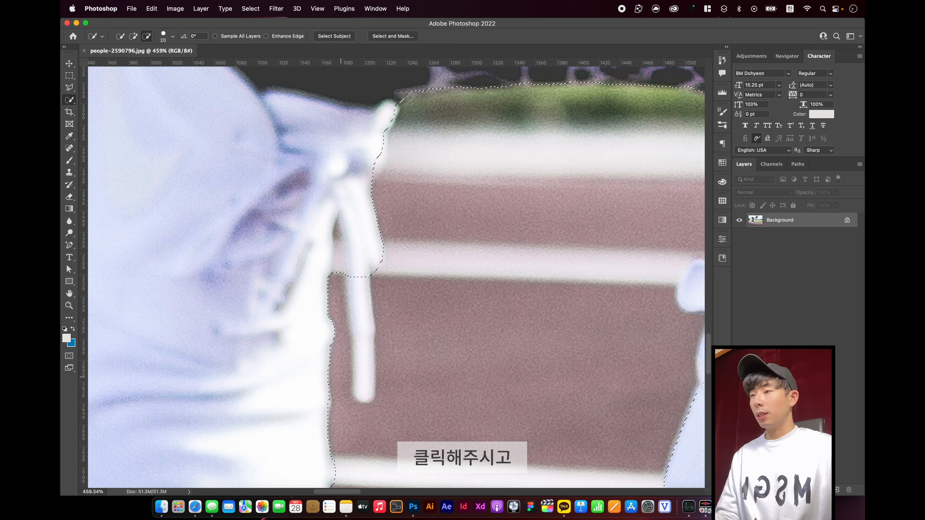
pyautogui.keyDown('shift'); pyautogui.click(359, 279); pyautogui.keyUp('shift')
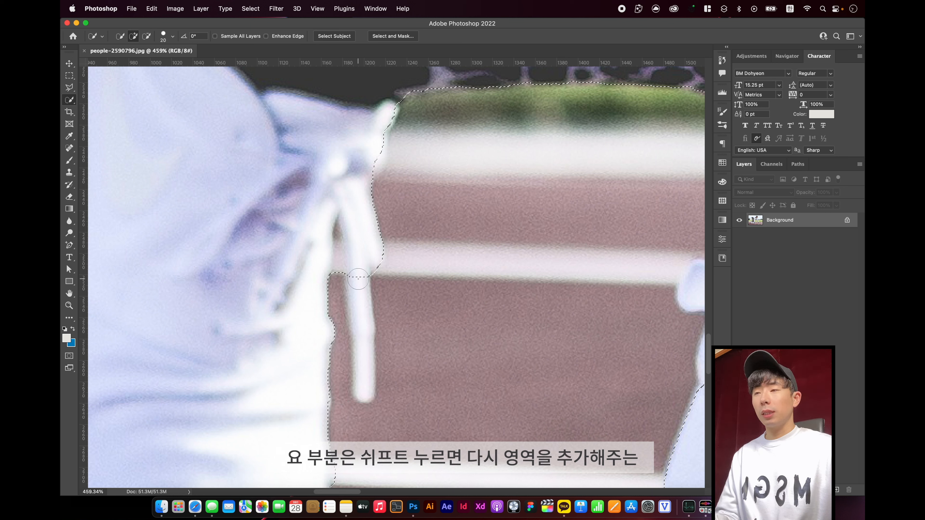
pyautogui.moveTo(360, 300); pyautogui.dragTo(362, 367)
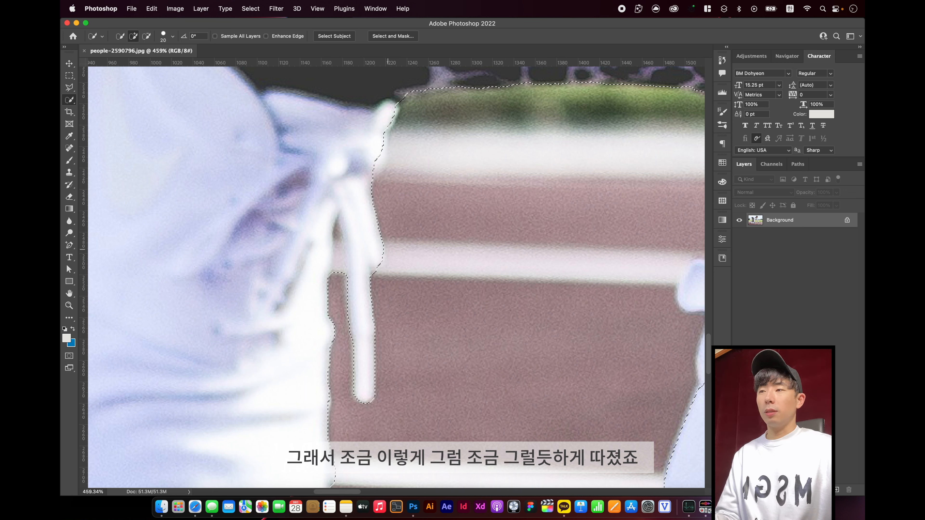
# Add the front shoe's heel collar and pull tab to the selection and trim the excess background above them
pyautogui.press('super+1')
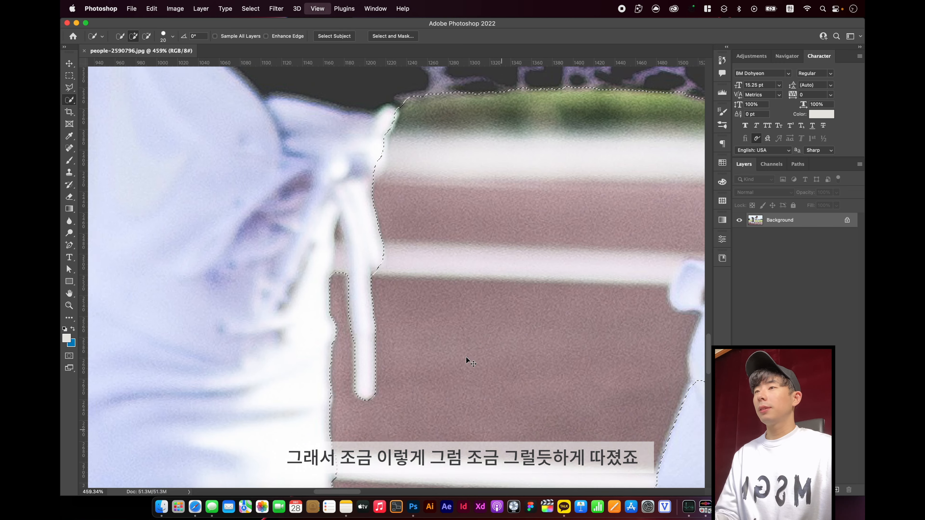
pyautogui.moveTo(472, 292); pyautogui.dragTo(436, 313)
pyautogui.scroll(10, 433, 317)
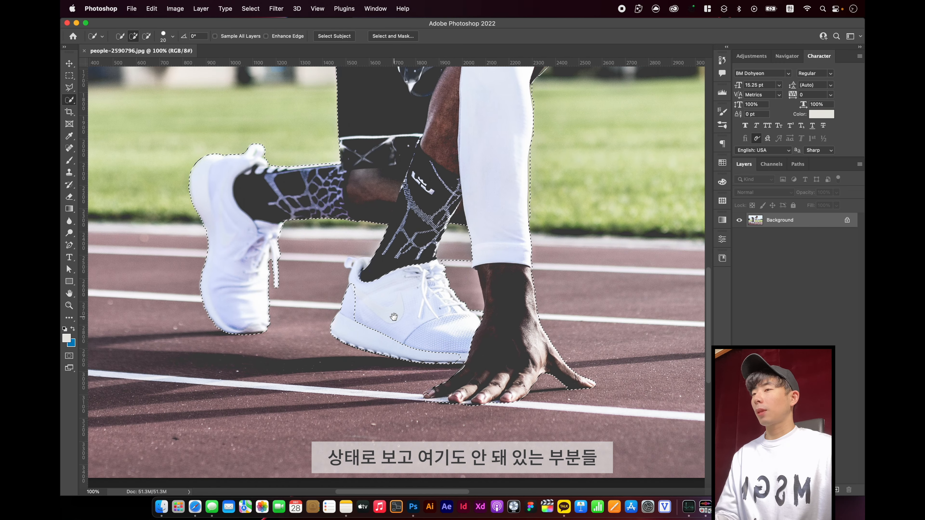
pyautogui.scroll(3, 355, 314)
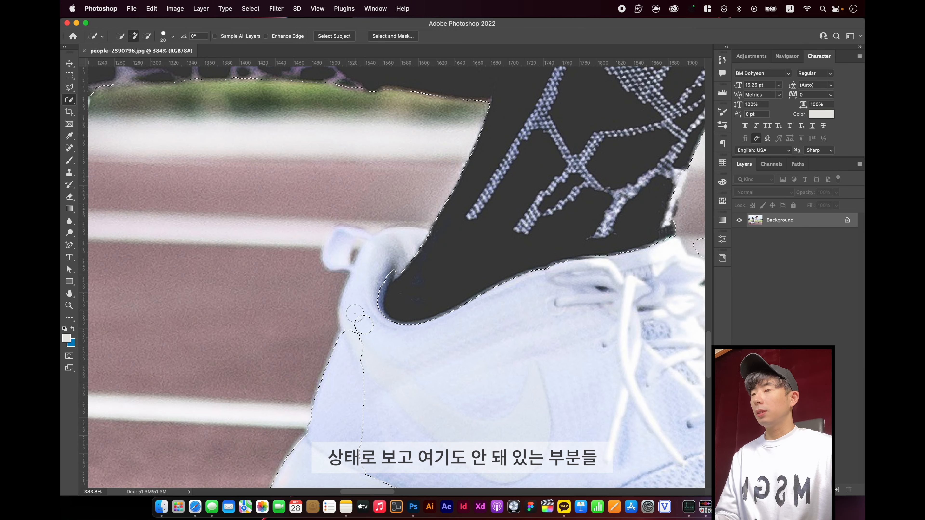
pyautogui.moveTo(355, 314)
pyautogui.mouseDown()
pyautogui.moveTo(379, 266)
pyautogui.moveTo(399, 251)
pyautogui.moveTo(409, 260)
pyautogui.mouseUp()
pyautogui.press('alt')
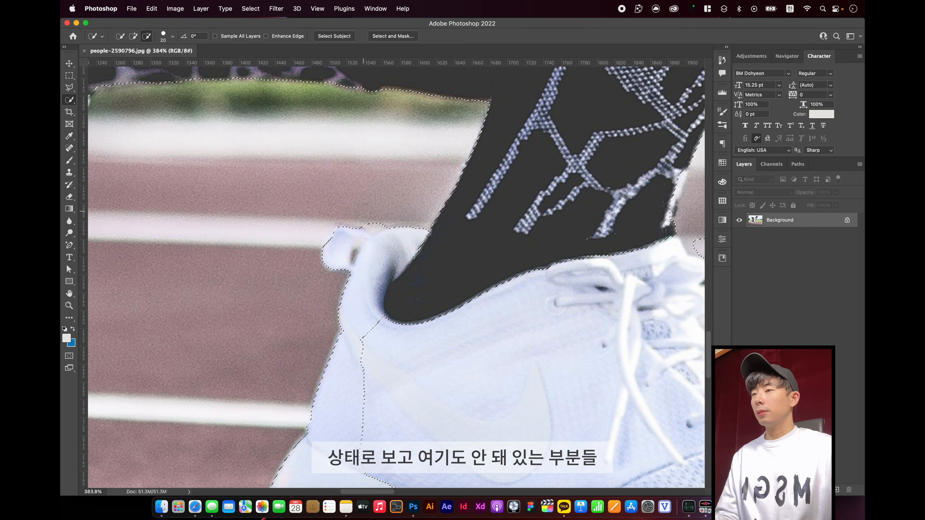
pyautogui.keyDown('alt'); pyautogui.click(372, 220); pyautogui.keyUp('alt')
pyautogui.click(333, 253)
# Subtract the track background between the front shoe's laces and the runner's wrist from the selection
pyautogui.scroll(-6, 385, 222)
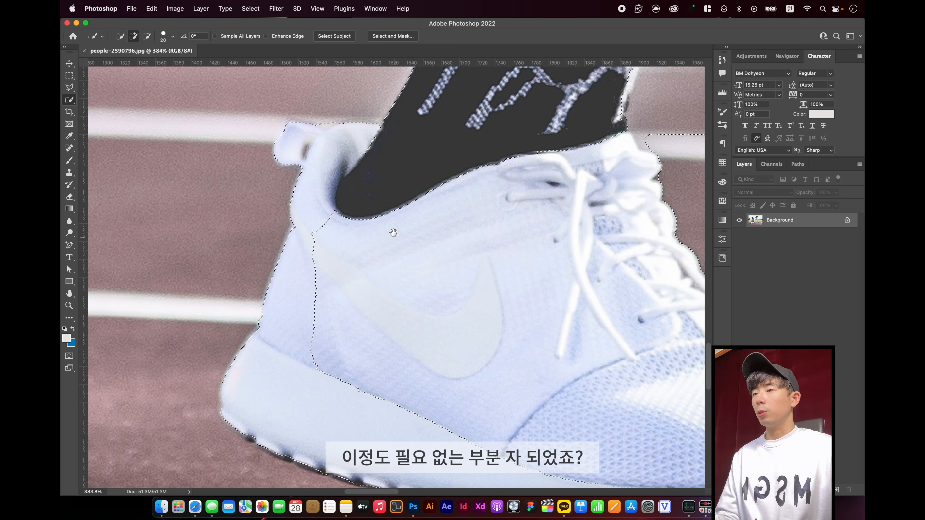
pyautogui.hscroll(10, 381, 339)
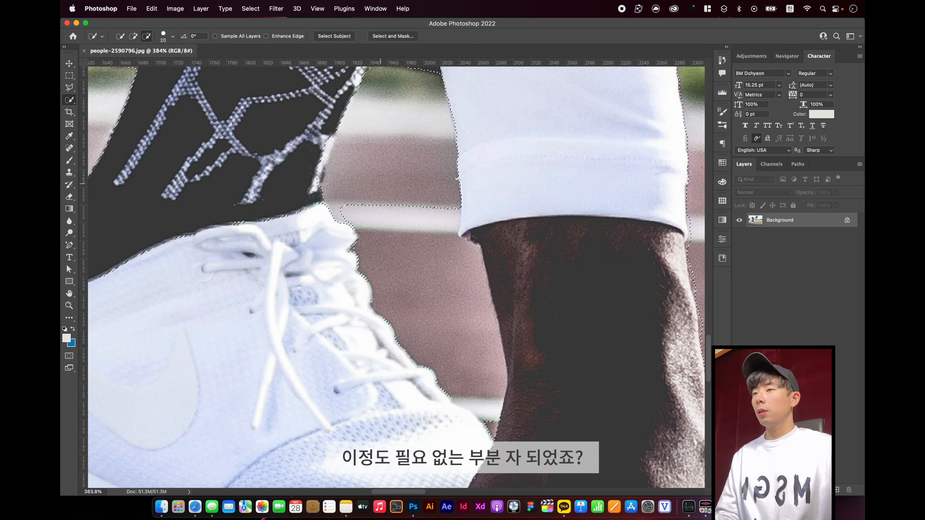
pyautogui.moveTo(395, 212); pyautogui.dragTo(422, 244)
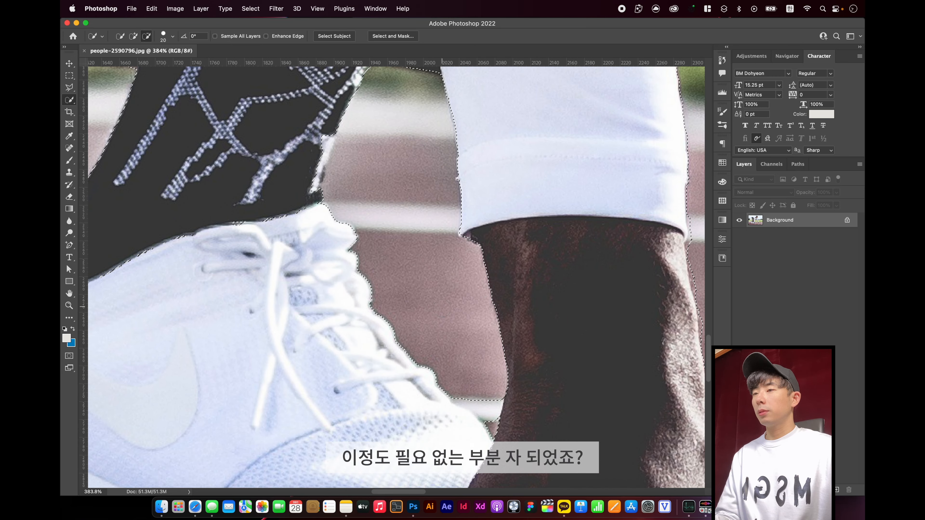
pyautogui.scroll(-5, 398, 241)
pyautogui.hscroll(3, 398, 242)
pyautogui.click(419, 259)
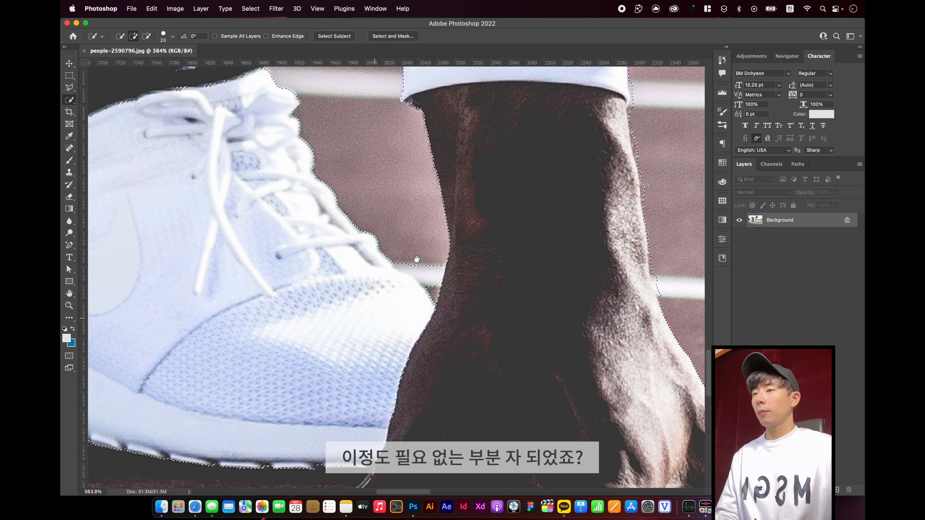
pyautogui.scroll(-10, 419, 260)
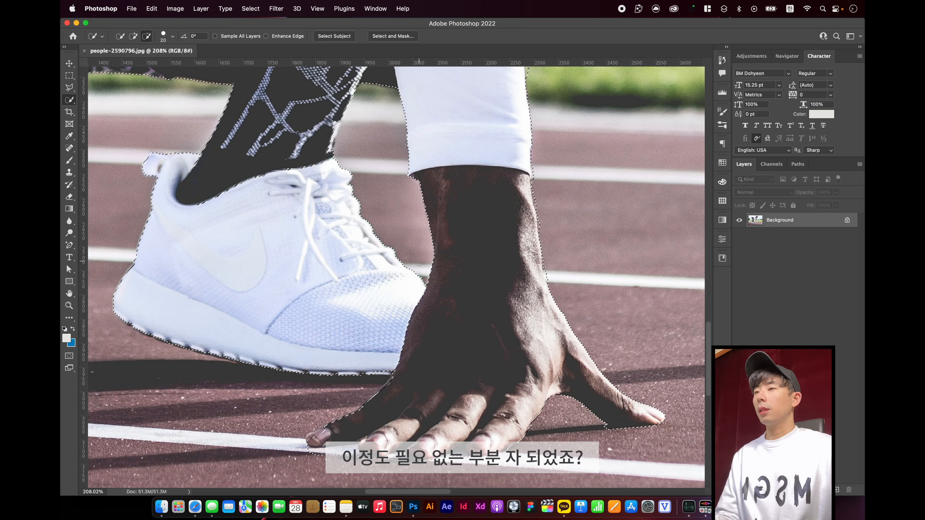
pyautogui.scroll(10, 344, 342)
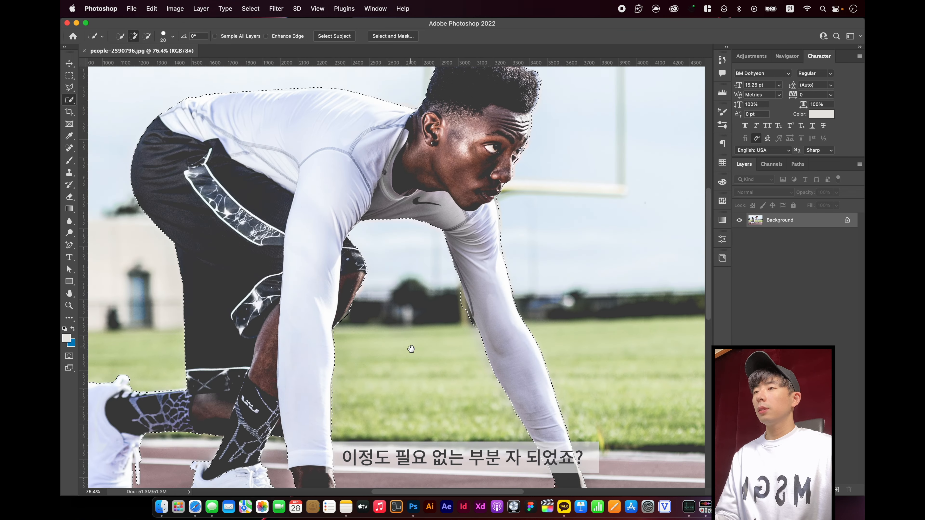
# In Select and Mask, refine the selection edge along the back of the runner's hair with the Refine Edge Brush at size 40
pyautogui.scroll(-2, 404, 301)
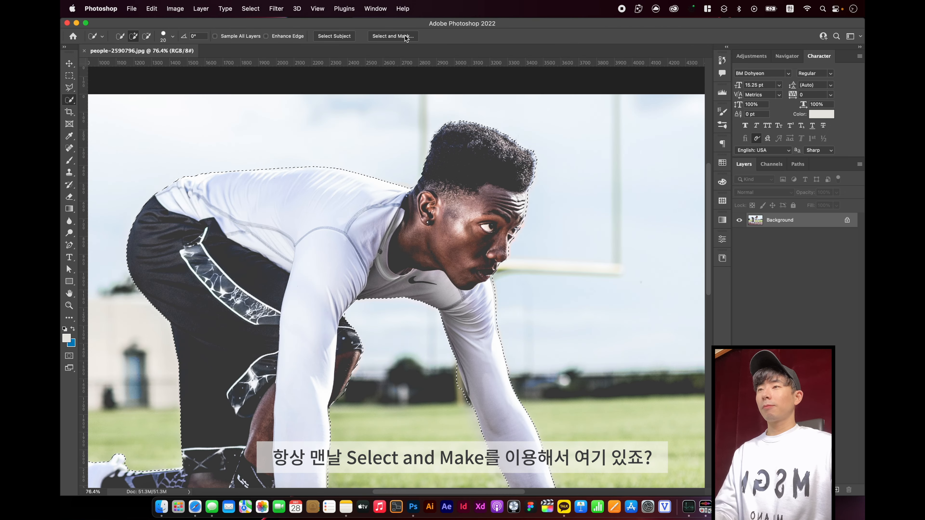
pyautogui.click(406, 36)
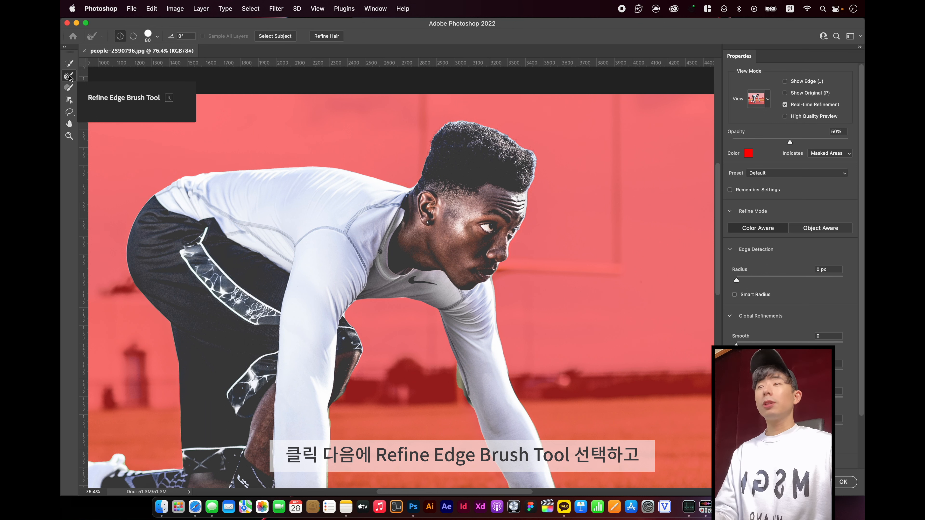
pyautogui.moveTo(370, 102); pyautogui.dragTo(572, 228)
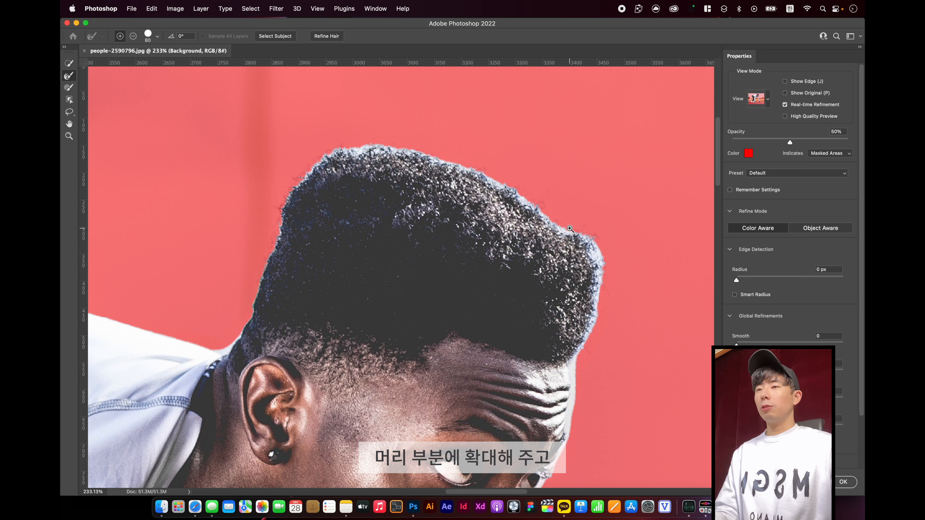
pyautogui.moveTo(427, 218); pyautogui.dragTo(473, 212)
pyautogui.press('[')
pyautogui.press('[')
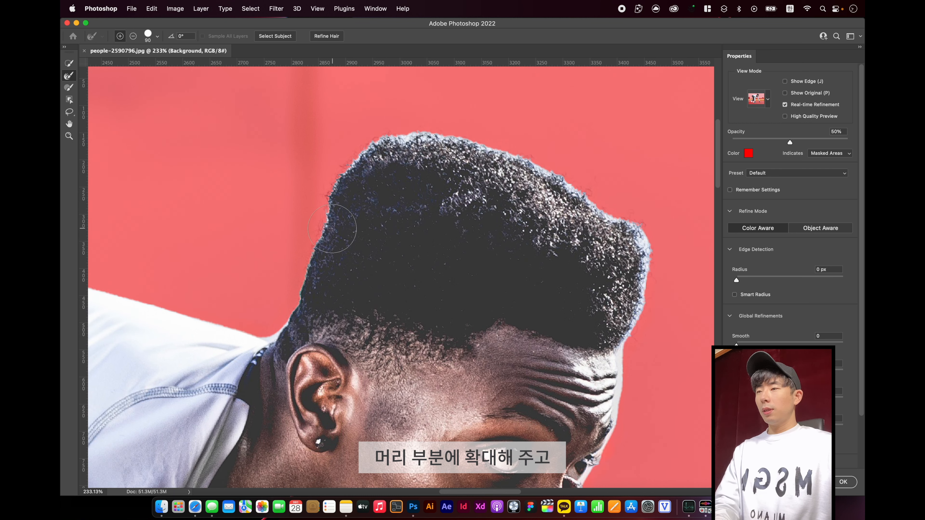
pyautogui.press('[')
pyautogui.press('[')
pyautogui.moveTo(299, 296); pyautogui.dragTo(308, 279)
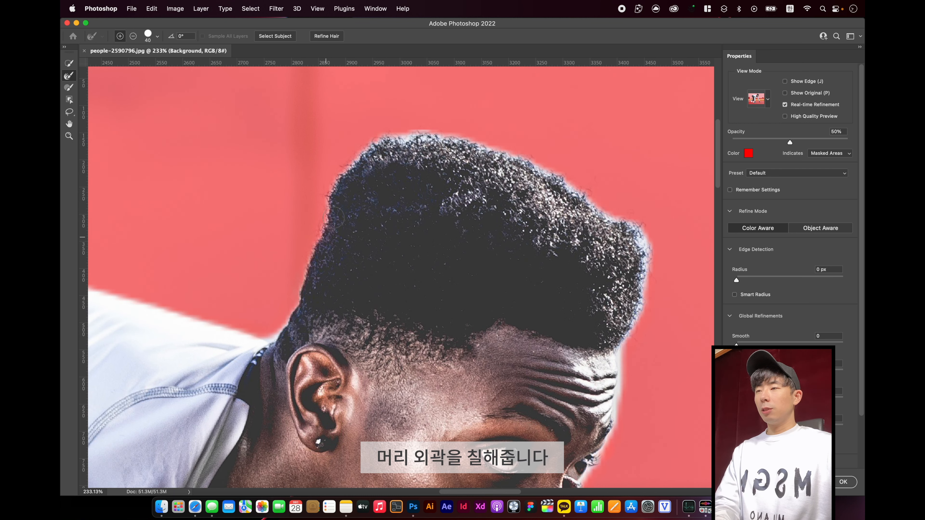
# Refine the hair edge across the top and front down to the forehead, and apply the Select and Mask result
pyautogui.moveTo(356, 164)
pyautogui.mouseDown()
pyautogui.moveTo(416, 132)
pyautogui.moveTo(615, 216)
pyautogui.moveTo(639, 232)
pyautogui.moveTo(646, 252)
pyautogui.moveTo(646, 293)
pyautogui.moveTo(634, 327)
pyautogui.mouseUp()
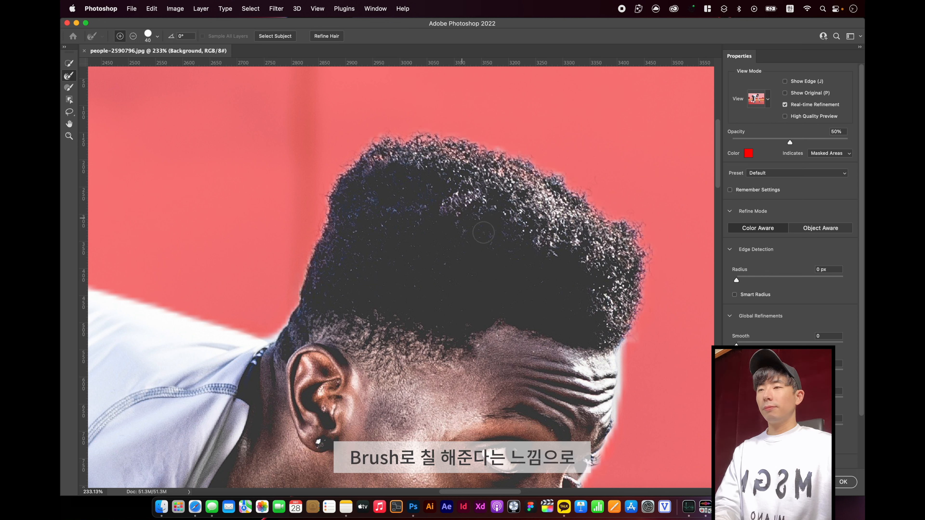
pyautogui.scroll(-5, 615, 262)
pyautogui.hscroll(3, 615, 262)
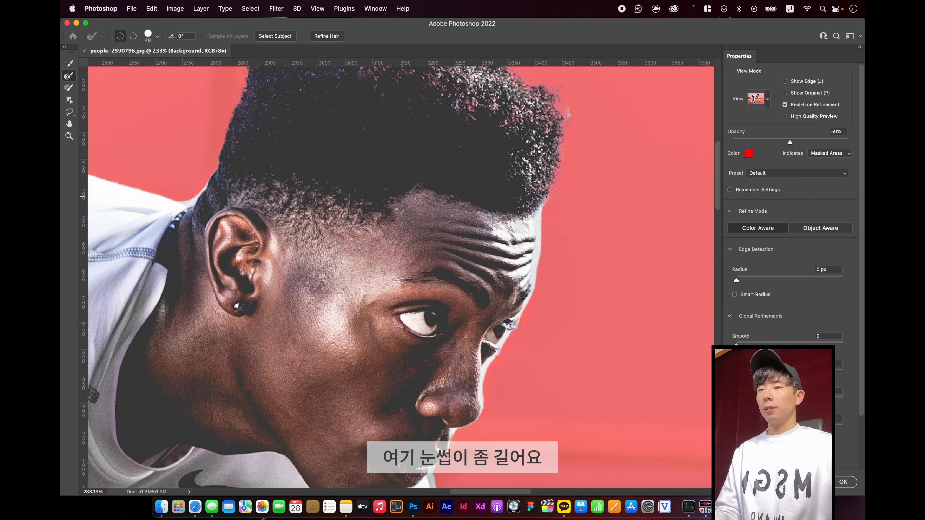
pyautogui.scroll(-2, 537, 288)
pyautogui.hscroll(-3, 536, 289)
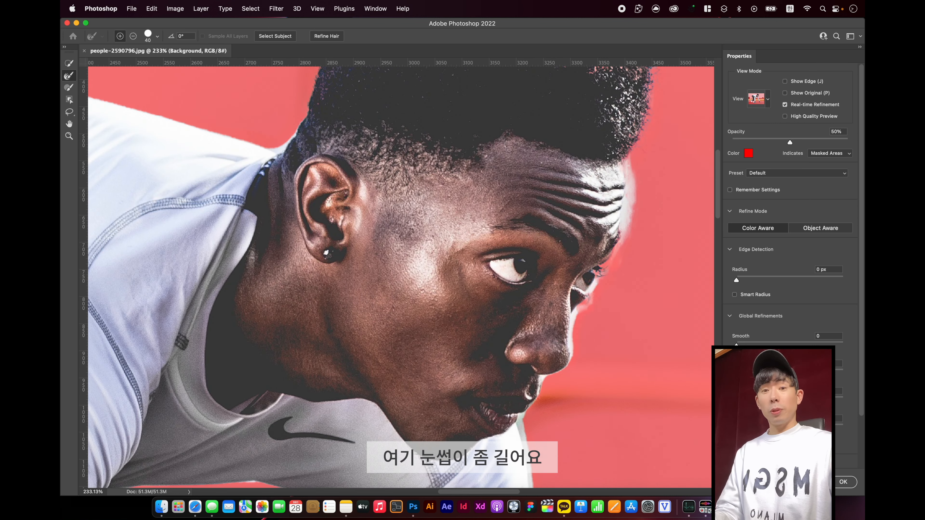
pyautogui.click(844, 482)
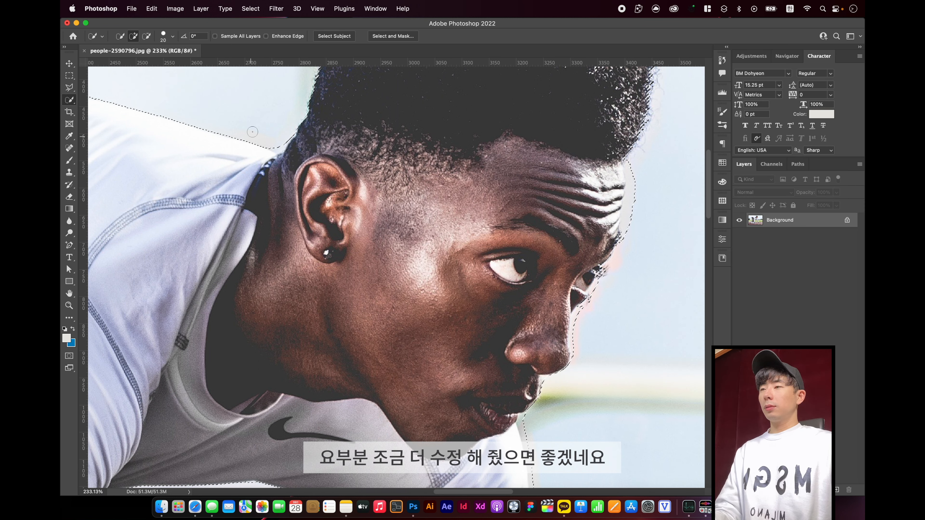
# Subtract the sky in the notch between the shirt collar and the back of the neck from the selection
pyautogui.moveTo(240, 116); pyautogui.dragTo(456, 241)
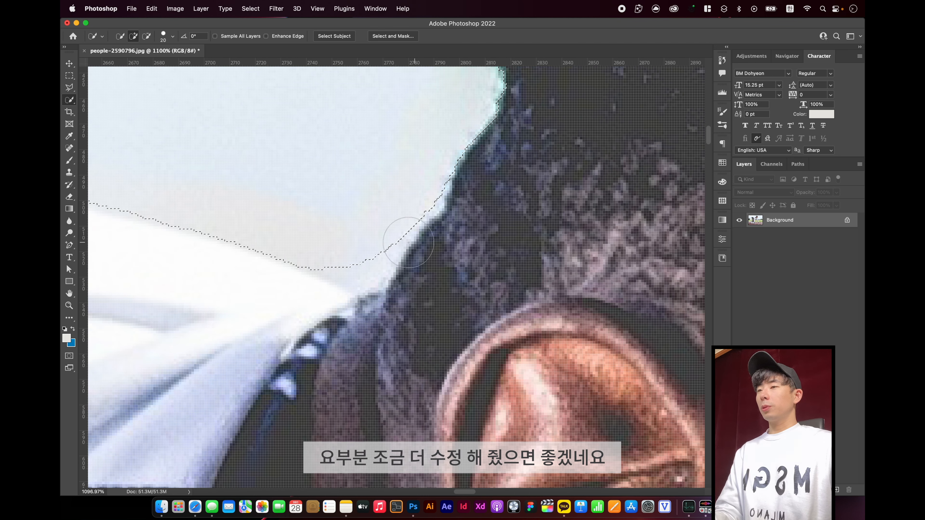
pyautogui.press('alt')
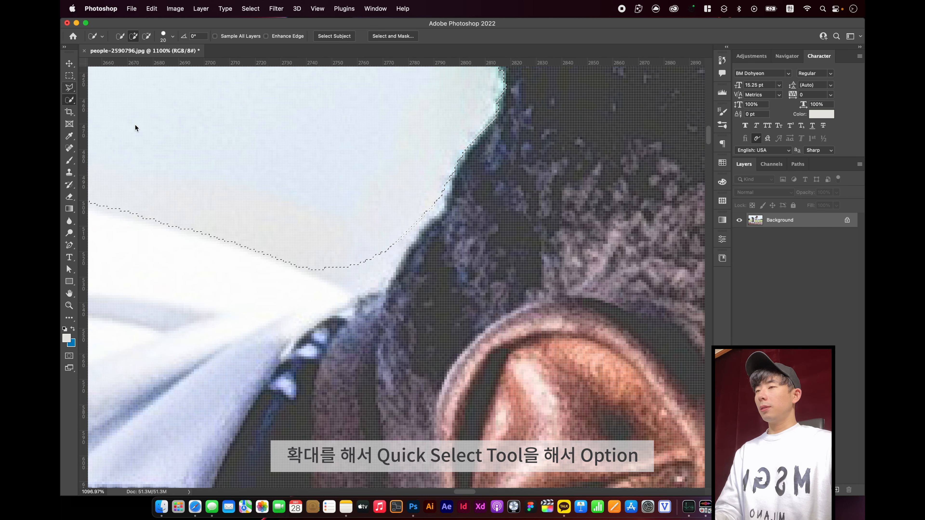
pyautogui.moveTo(366, 263)
pyautogui.mouseDown()
pyautogui.moveTo(331, 250)
pyautogui.moveTo(386, 233)
pyautogui.moveTo(384, 221)
pyautogui.moveTo(415, 196)
pyautogui.moveTo(403, 198)
pyautogui.mouseUp()
pyautogui.press('super+minus')
pyautogui.moveTo(439, 242); pyautogui.dragTo(501, 261)
pyautogui.moveTo(469, 231); pyautogui.dragTo(489, 300)
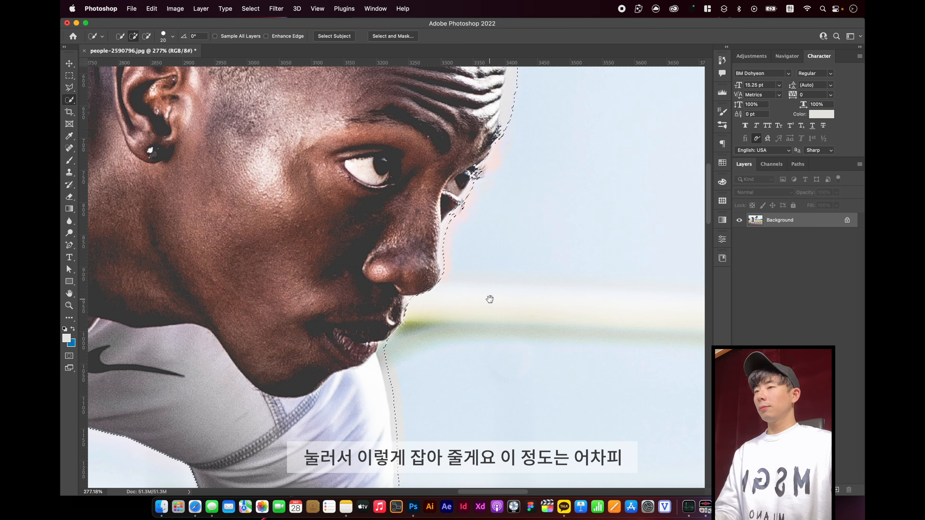
pyautogui.press('super+minus')
pyautogui.press('super+minus')
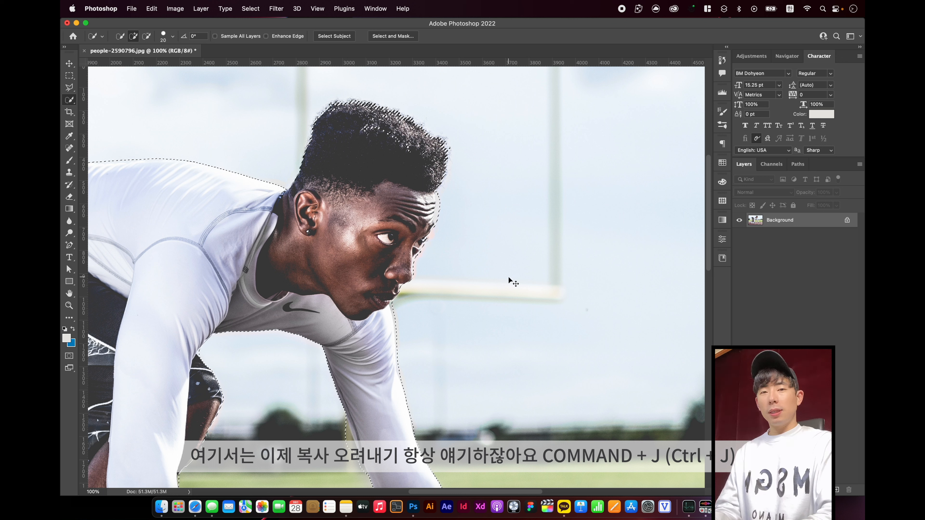
# Copy the selected runner onto a new layer and check the whole cutout with the Background layer temporarily hidden
pyautogui.press('super+j')
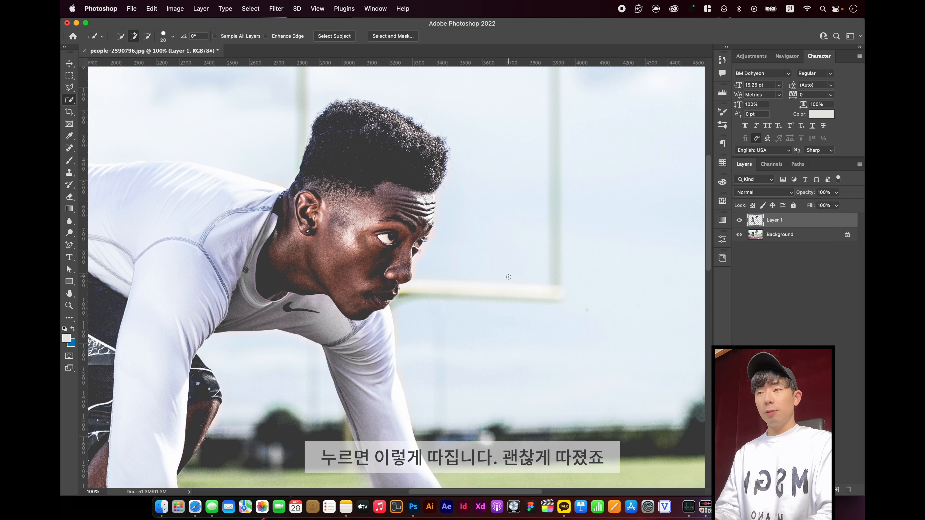
pyautogui.click(739, 236)
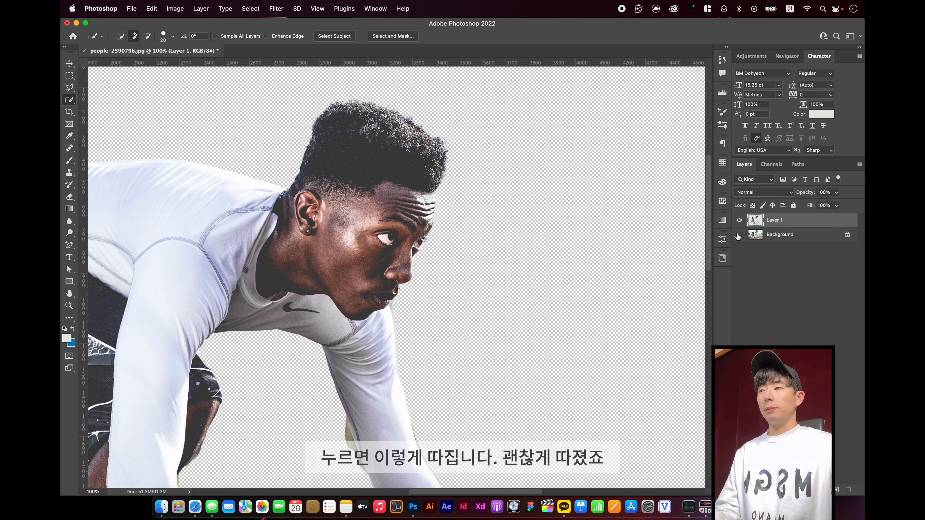
pyautogui.press('super+0')
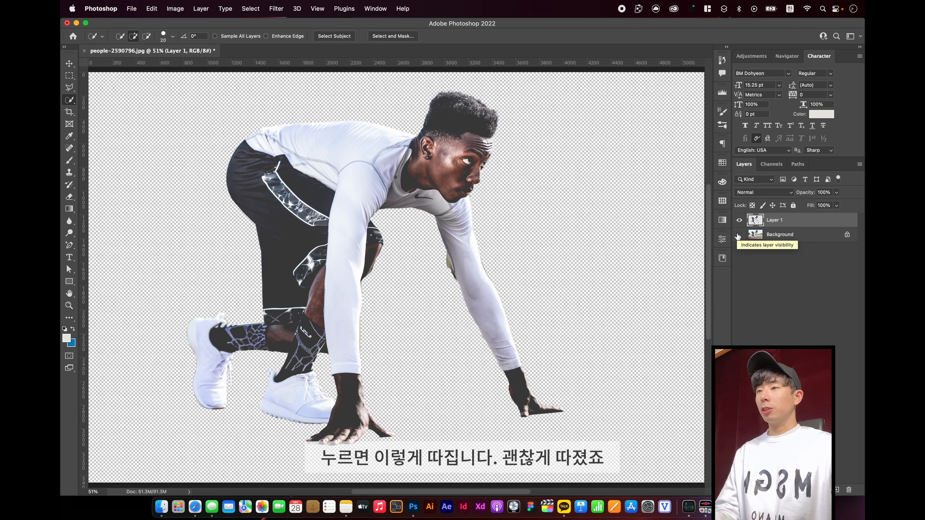
pyautogui.click(738, 235)
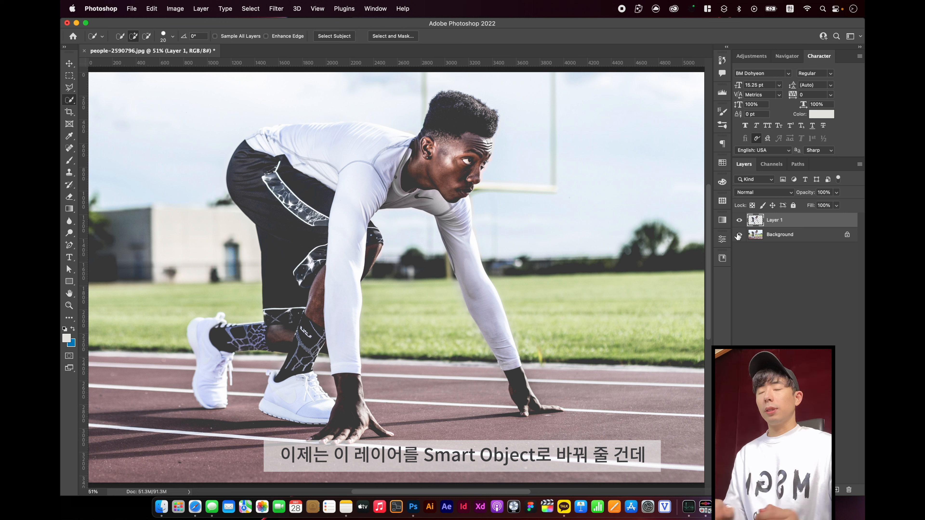
# Convert the runner layer to a smart object and apply Poster Edges with Edge Thickness 2, Edge Intensity 0 and Posterization 1
pyautogui.rightClick(786, 223)
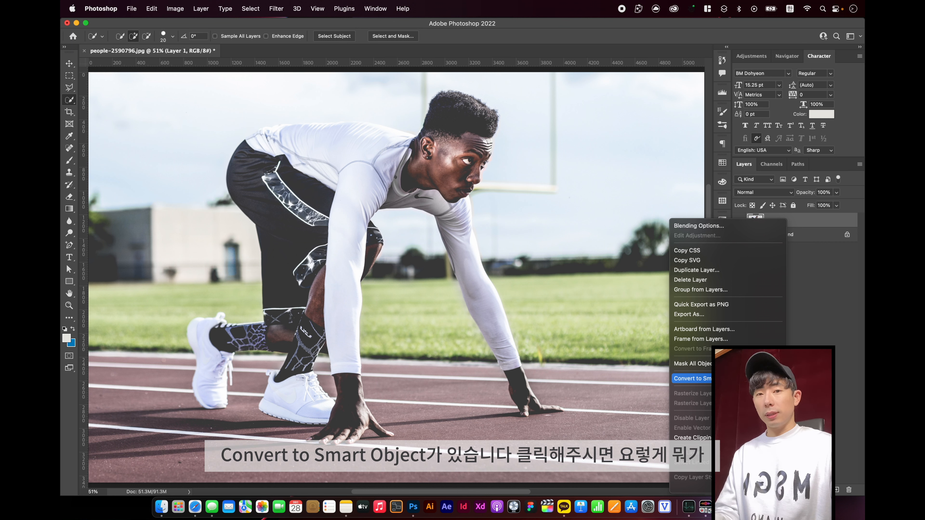
pyautogui.click(728, 378)
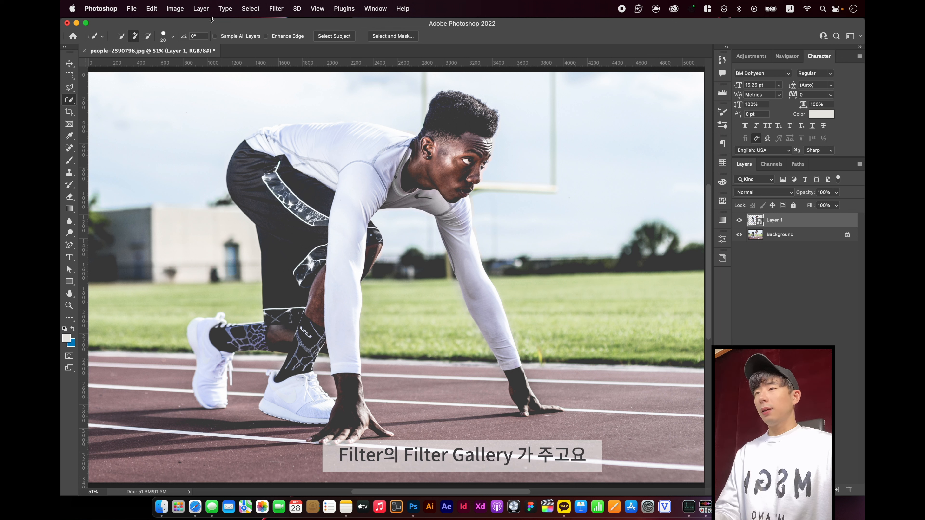
pyautogui.click(277, 10)
pyautogui.click(312, 64)
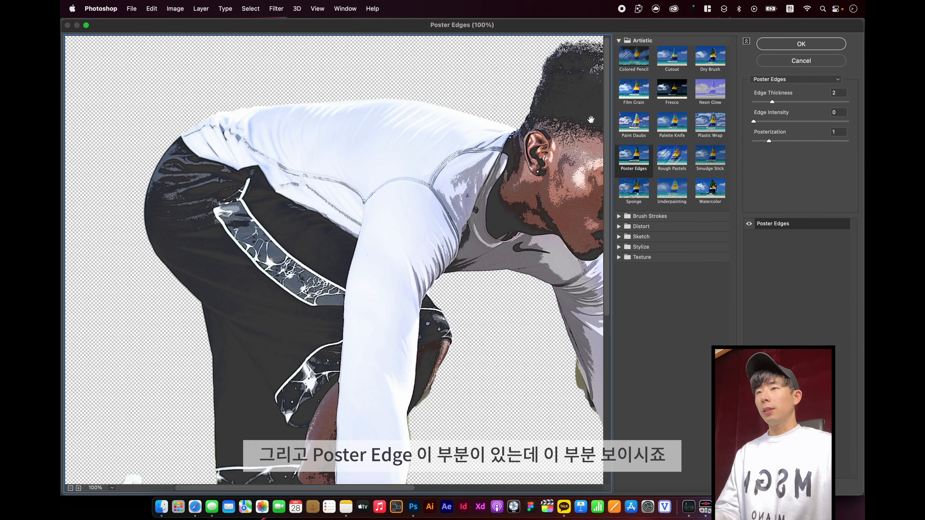
pyautogui.click(634, 158)
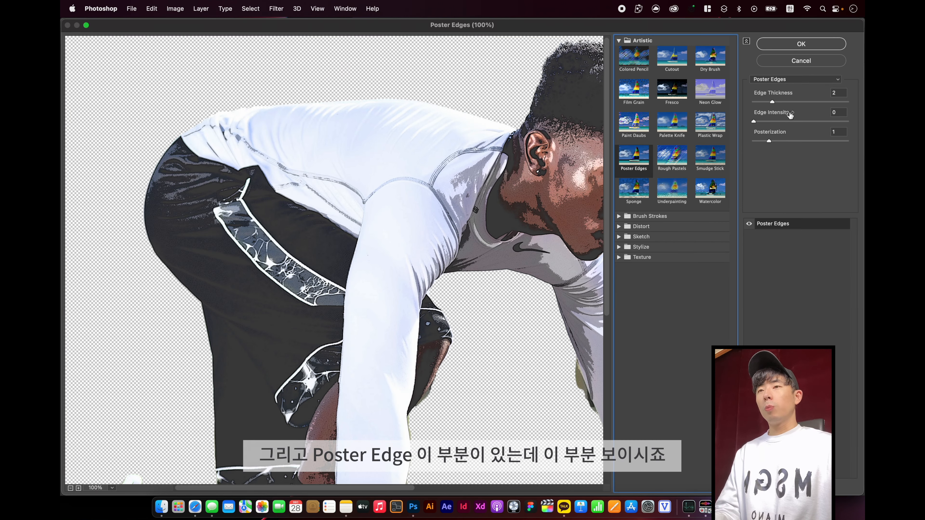
pyautogui.press('alt')
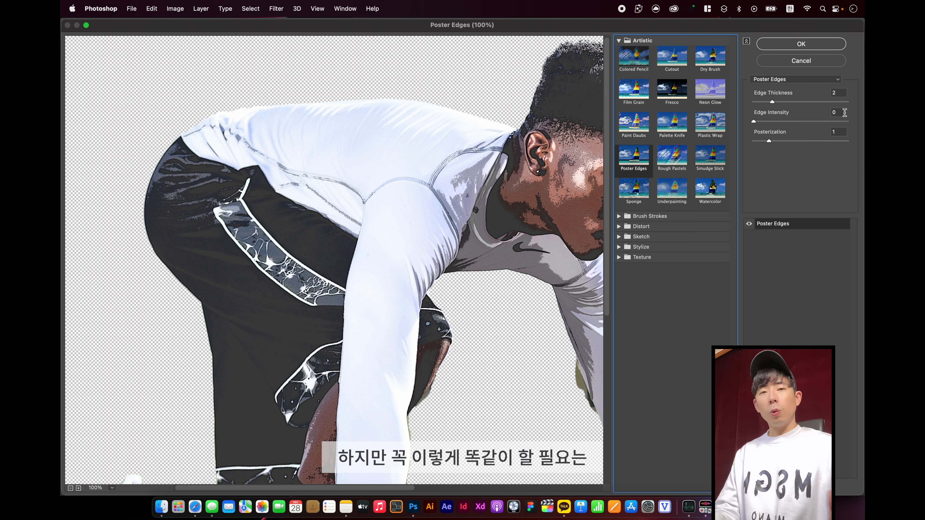
pyautogui.moveTo(525, 226); pyautogui.dragTo(387, 226)
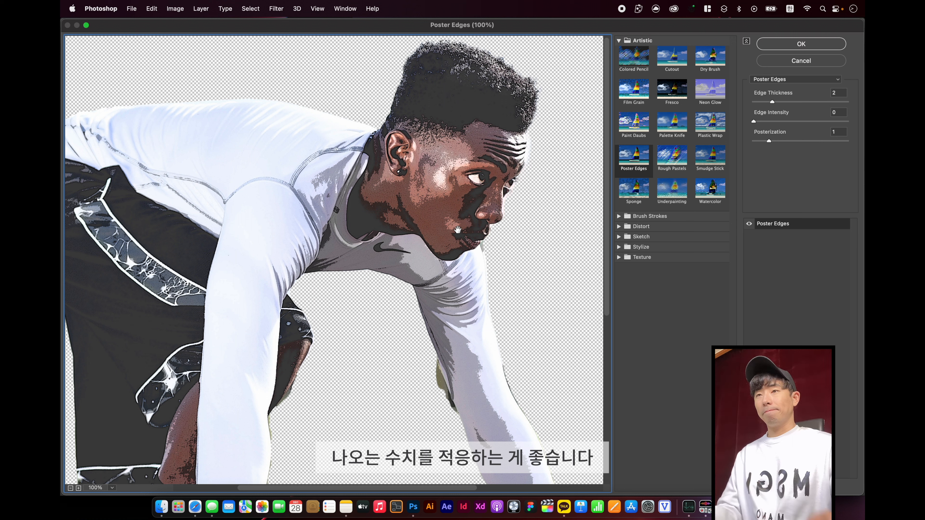
pyautogui.click(794, 43)
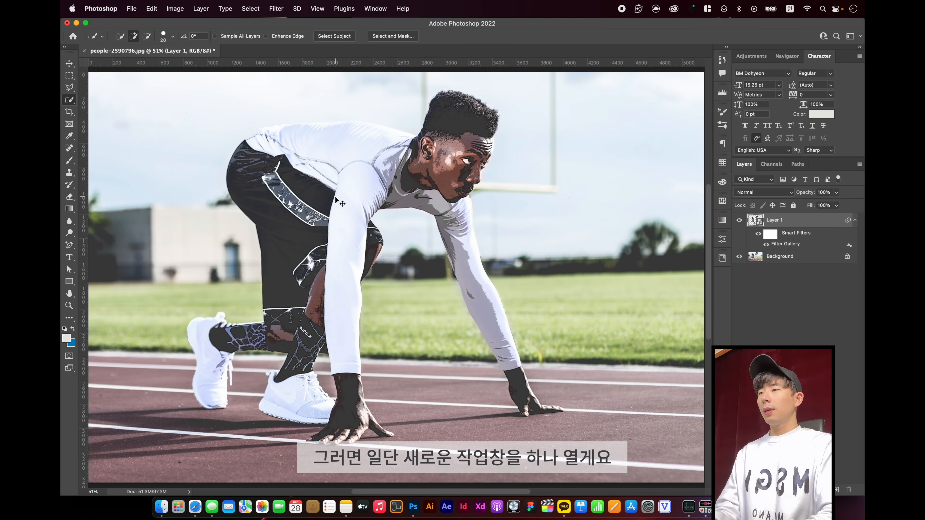
# Create a new blank square document and add an empty layer above its background
pyautogui.press('super+n')
pyautogui.click(688, 398)
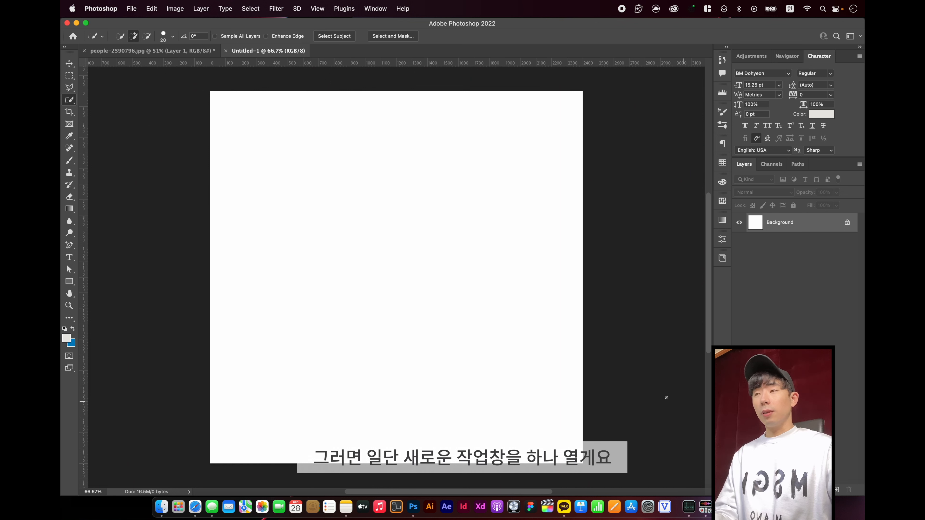
pyautogui.press('shift+super+n')
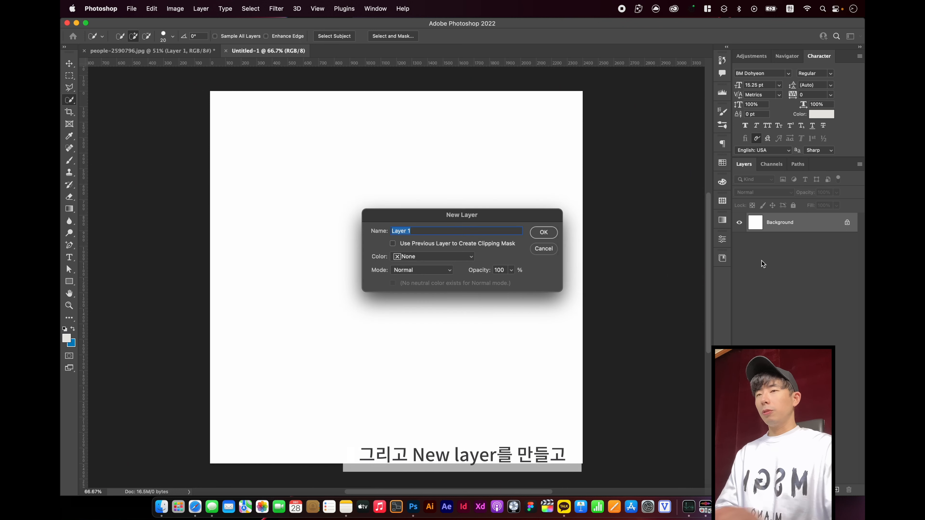
pyautogui.press('Return')
# Marquee-select a square in the left half of the canvas and fill it with a dark gray foreground color
pyautogui.click(70, 269)
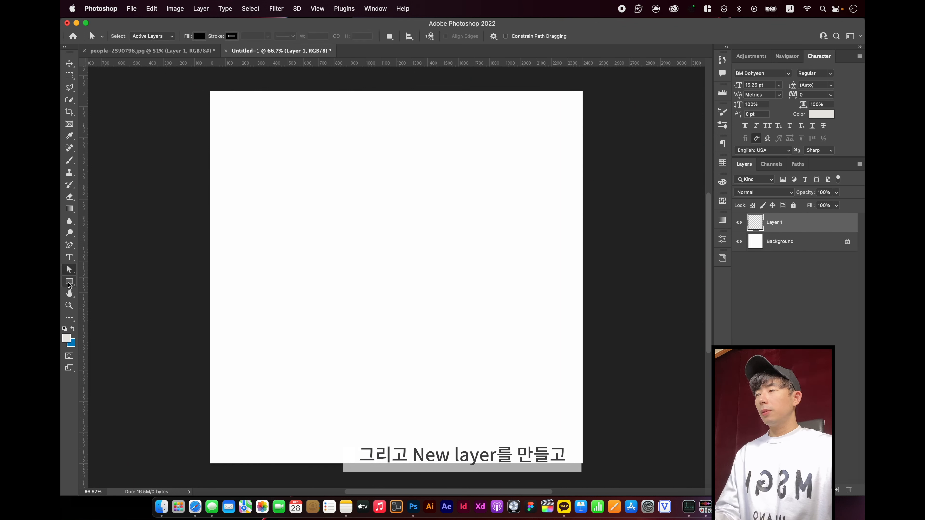
pyautogui.click(68, 77)
pyautogui.moveTo(225, 188); pyautogui.dragTo(412, 346)
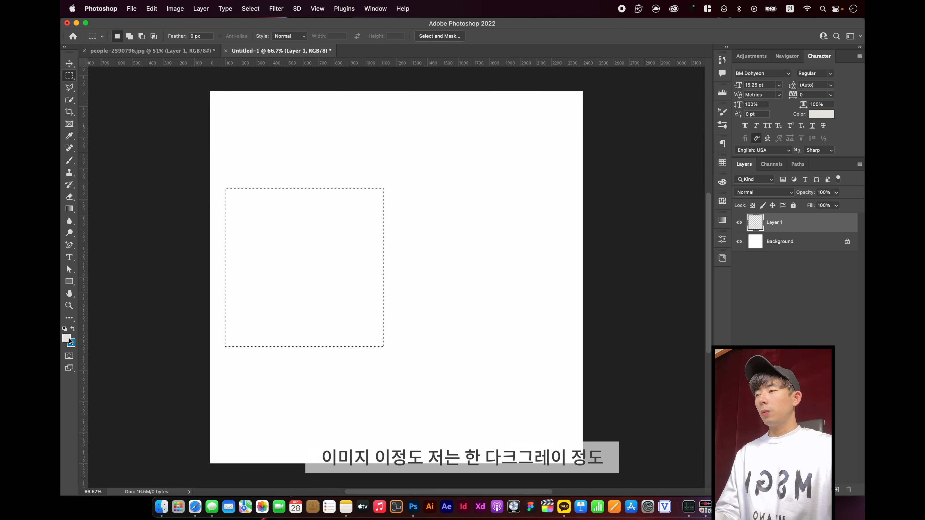
pyautogui.click(66, 338)
pyautogui.moveTo(563, 378); pyautogui.dragTo(575, 389)
pyautogui.click(768, 287)
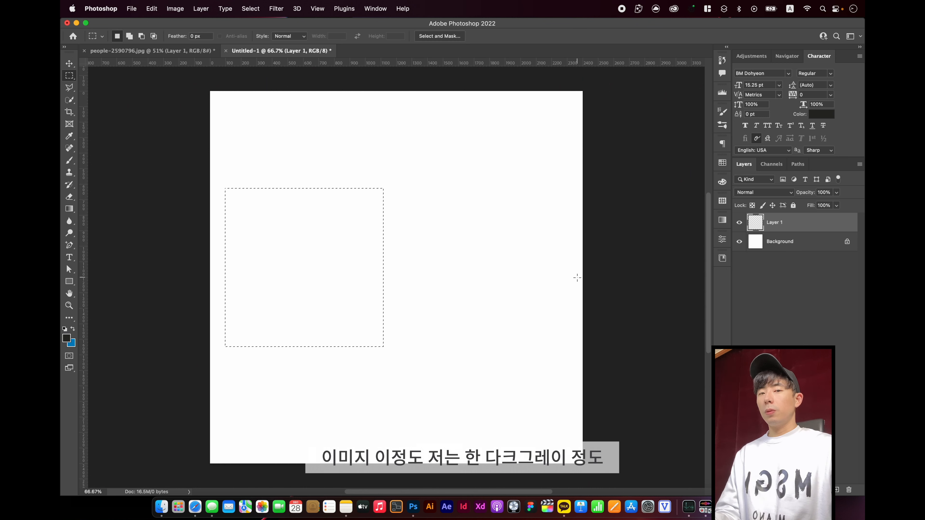
pyautogui.hotkey('alt', 'BackSpace')
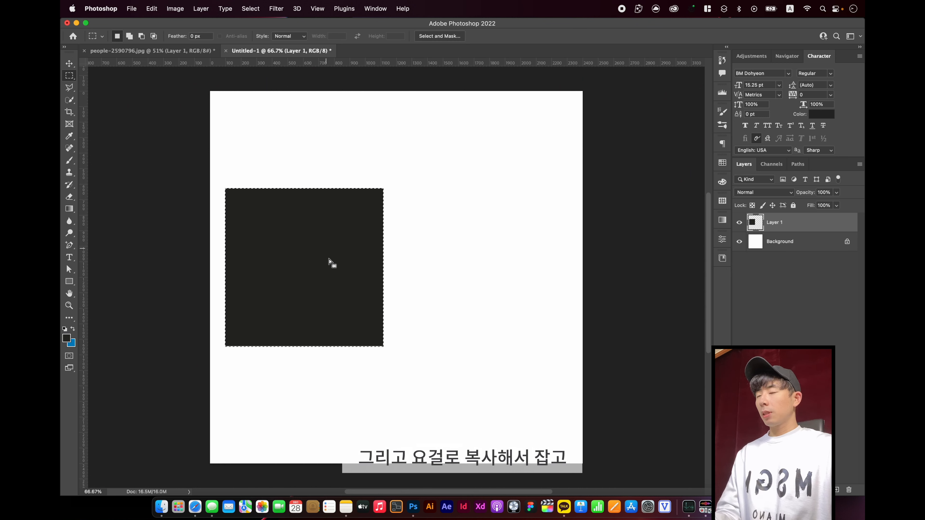
# Duplicate the dark gray square flush beside the original and fill the copy with a light, warm beige-gray foreground color
pyautogui.press('v')
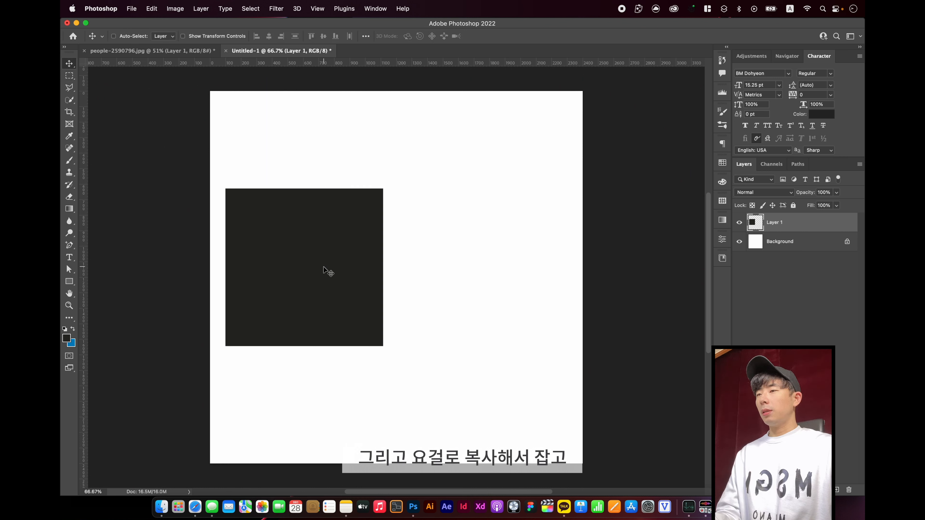
pyautogui.moveTo(325, 272); pyautogui.dragTo(480, 270)
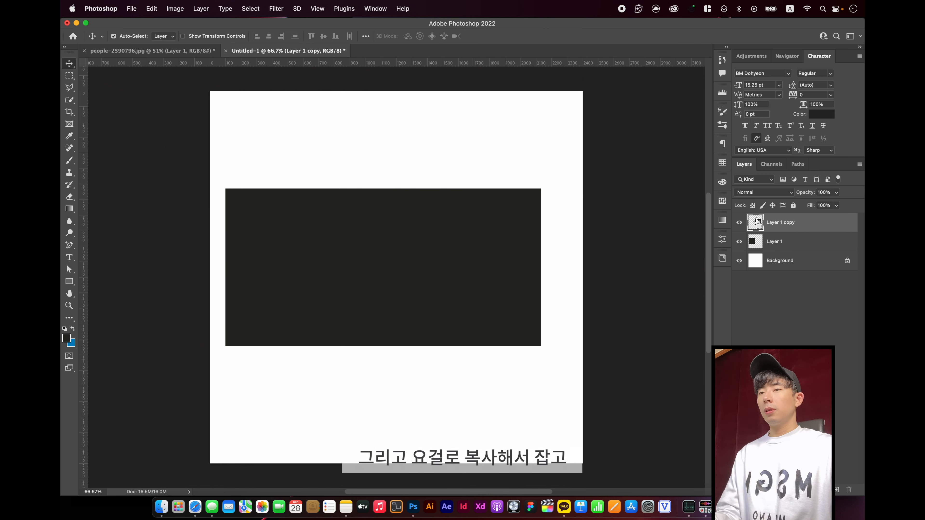
pyautogui.click(66, 338)
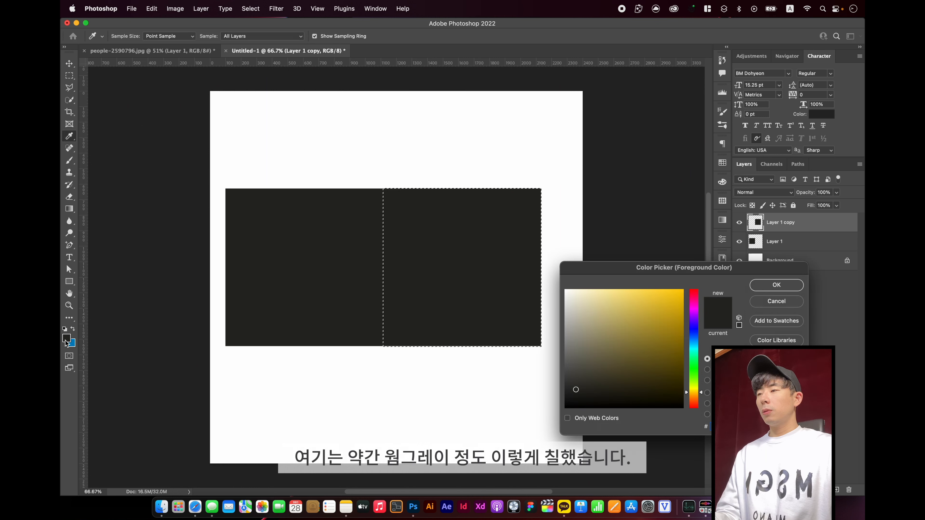
pyautogui.click(570, 303)
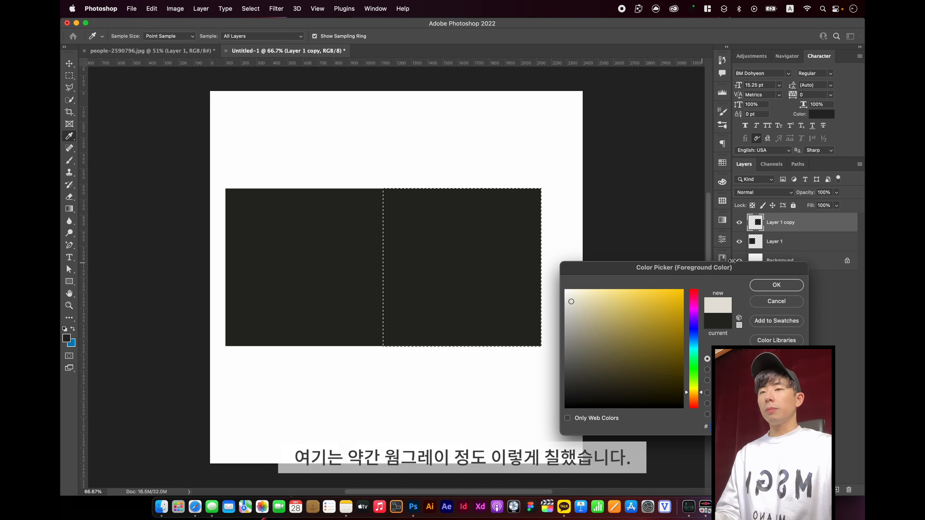
pyautogui.click(771, 286)
pyautogui.press('v')
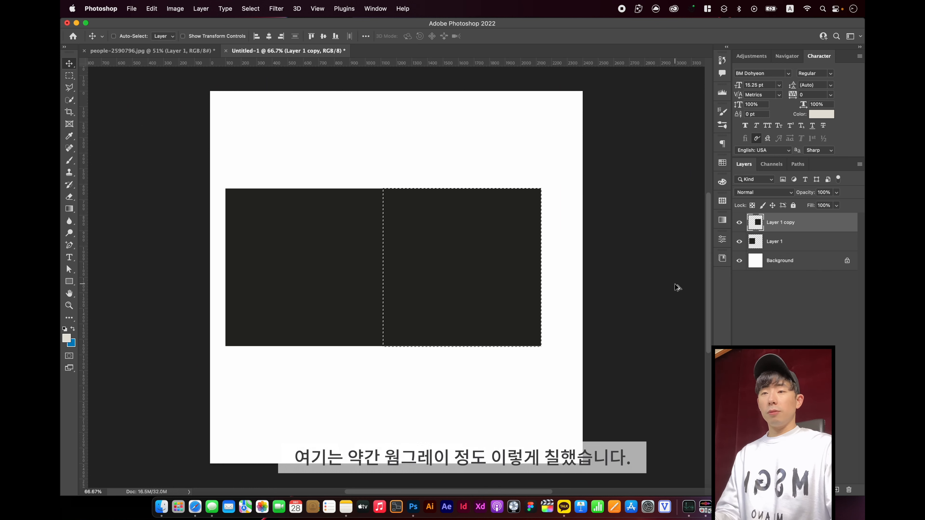
pyautogui.hotkey('alt', 'BackSpace')
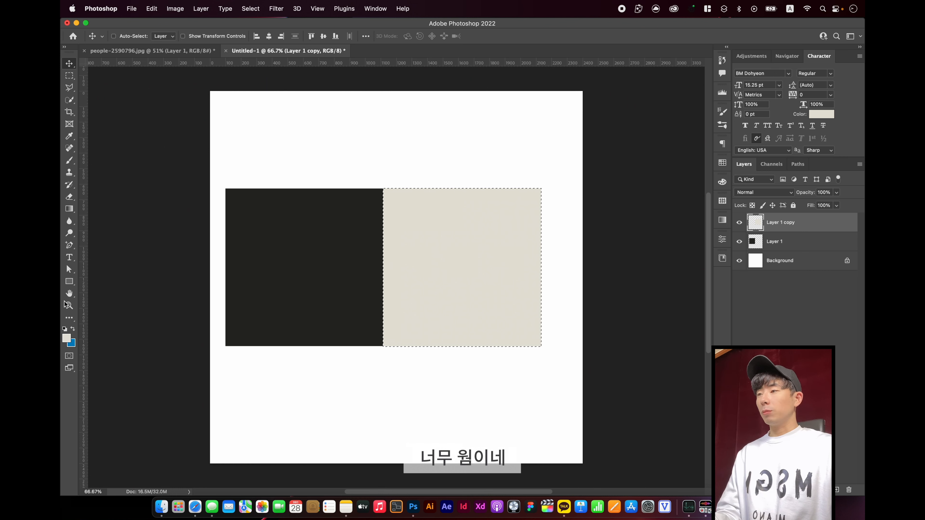
# Refill the copied square with a paler, less warm light gray foreground color
pyautogui.click(66, 338)
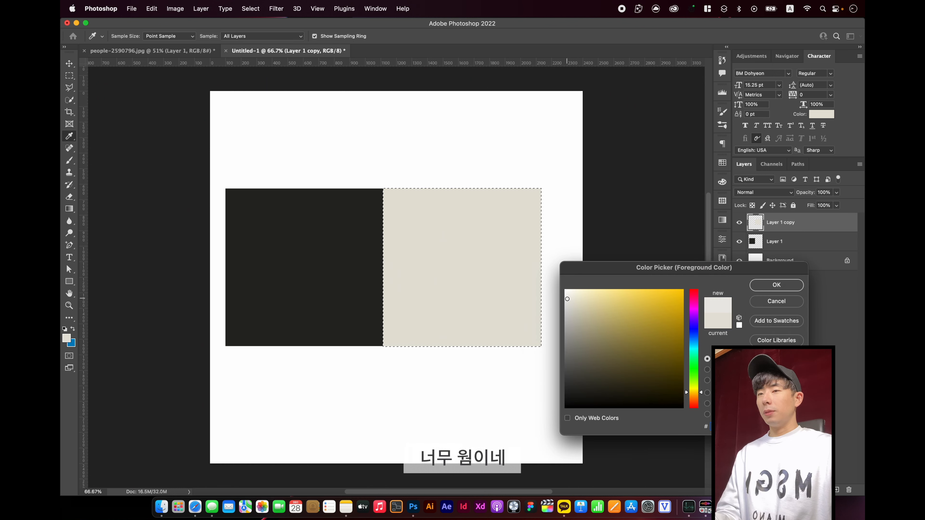
pyautogui.click(775, 285)
pyautogui.hotkey('alt', 'BackSpace')
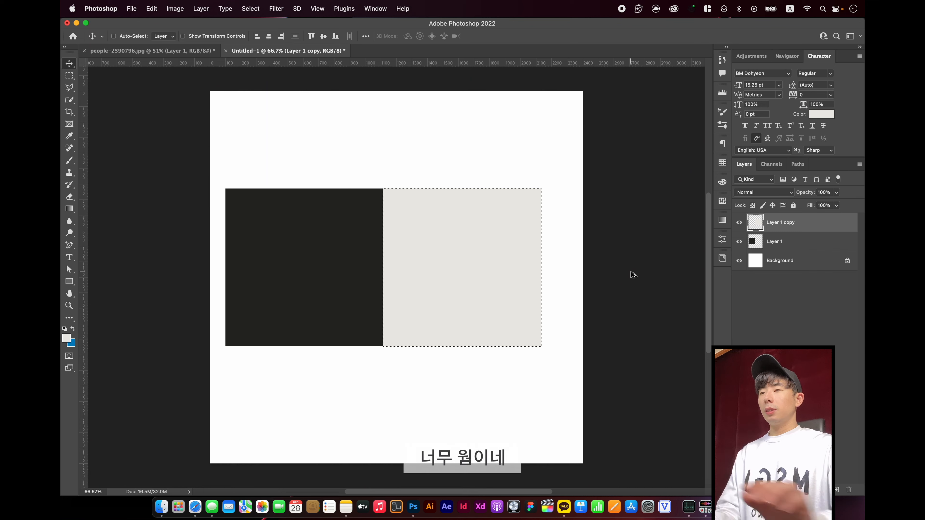
# Clear the selection and merge the two square layers into one layer
pyautogui.press('super+d')
pyautogui.keyDown('shift'); pyautogui.click(779, 242); pyautogui.keyUp('shift')
pyautogui.rightClick(794, 221)
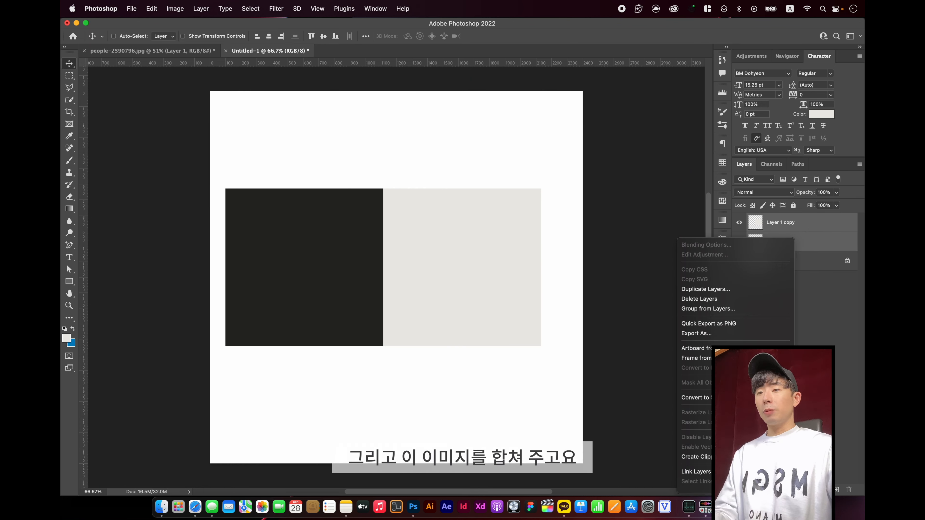
pyautogui.moveTo(757, 490)
pyautogui.click(697, 394)
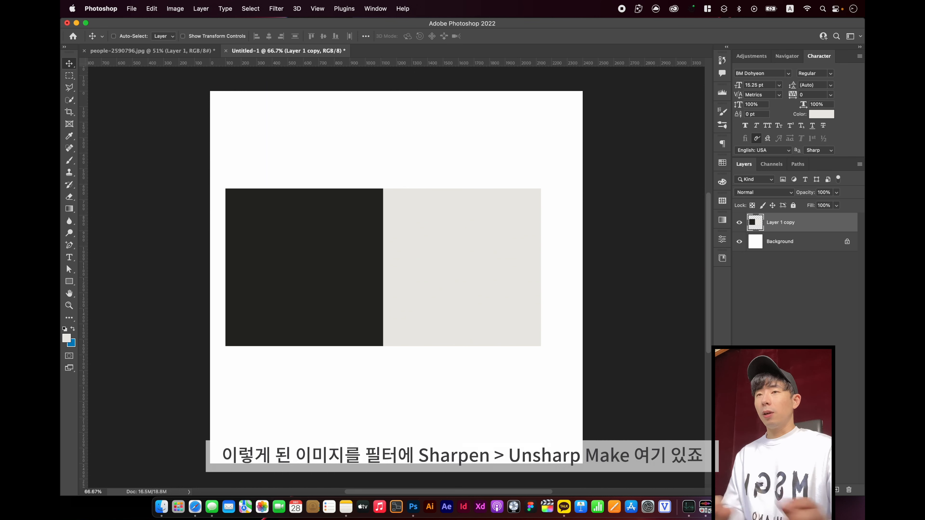
# Open Unsharp Mask on the merged squares and preview an Amount of 12% and a Radius of 7.7 pixels
pyautogui.click(280, 11)
pyautogui.moveTo(350, 182)
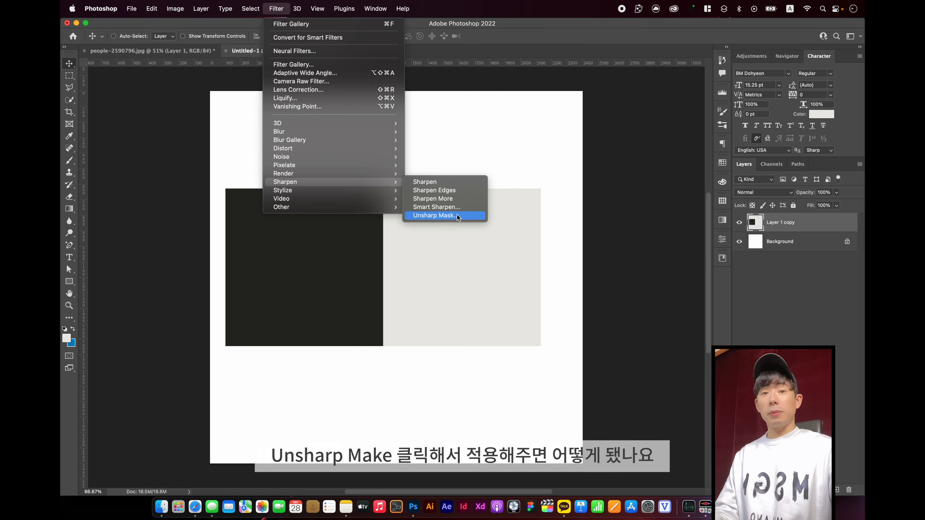
pyautogui.click(433, 216)
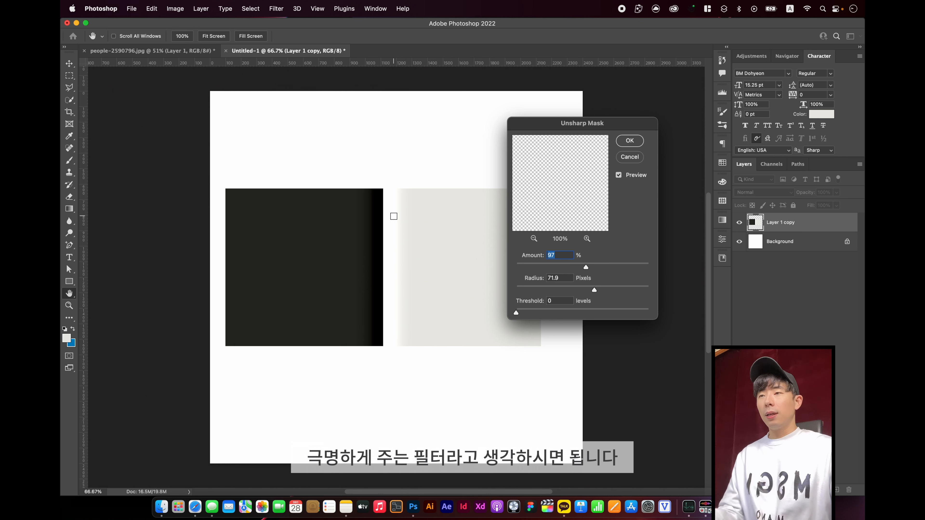
pyautogui.moveTo(586, 268); pyautogui.dragTo(525, 264)
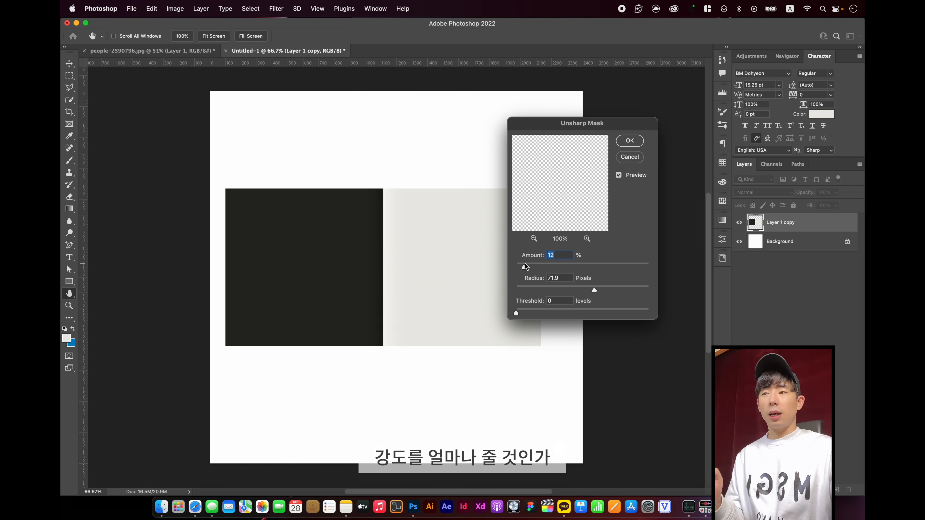
pyautogui.moveTo(594, 292); pyautogui.dragTo(561, 286)
pyautogui.doubleClick(556, 279)
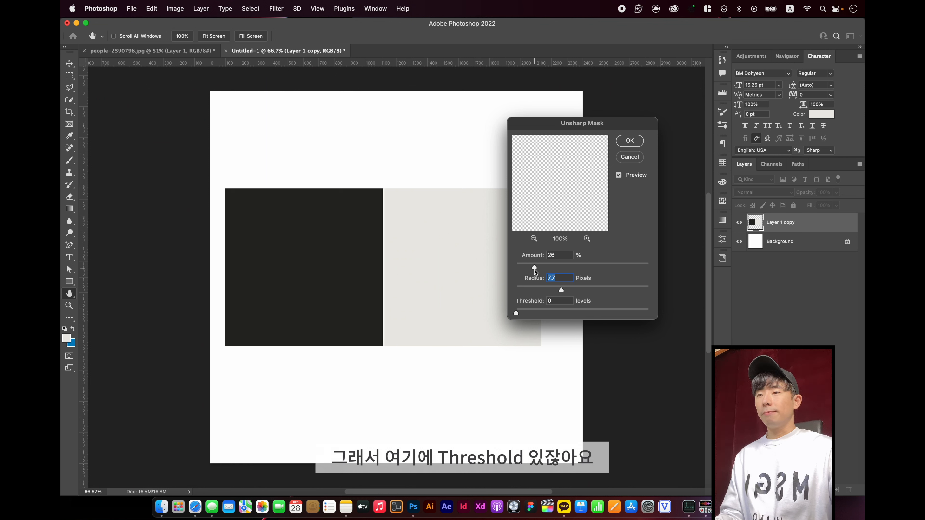
# Preview the Unsharp Mask at an Amount of 50% with a Threshold of 26 levels
pyautogui.moveTo(534, 268); pyautogui.dragTo(544, 268)
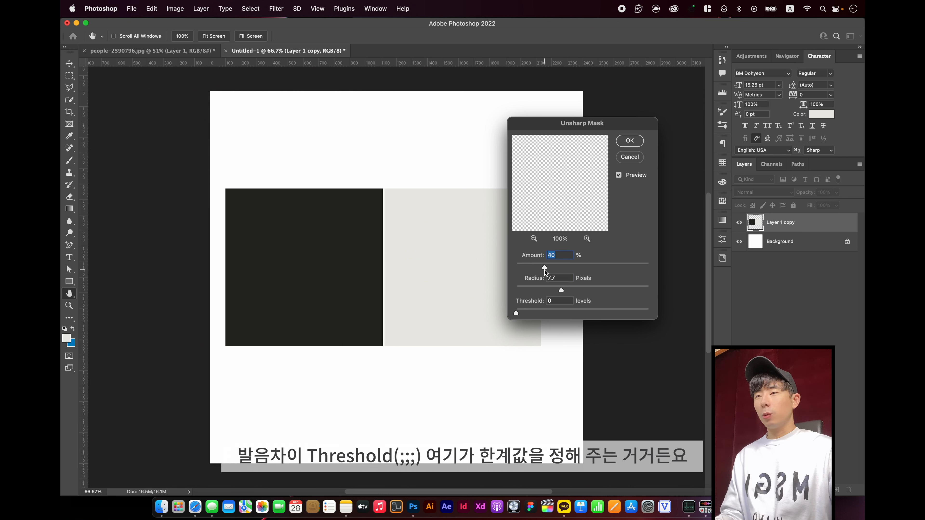
pyautogui.moveTo(553, 270)
pyautogui.mouseDown()
pyautogui.moveTo(569, 273)
pyautogui.moveTo(548, 276)
pyautogui.mouseUp()
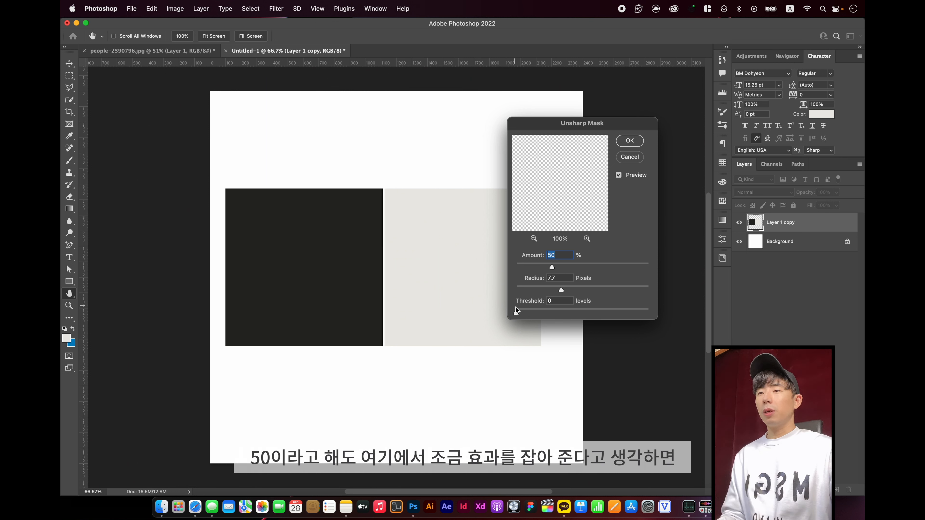
pyautogui.moveTo(517, 312); pyautogui.dragTo(535, 313)
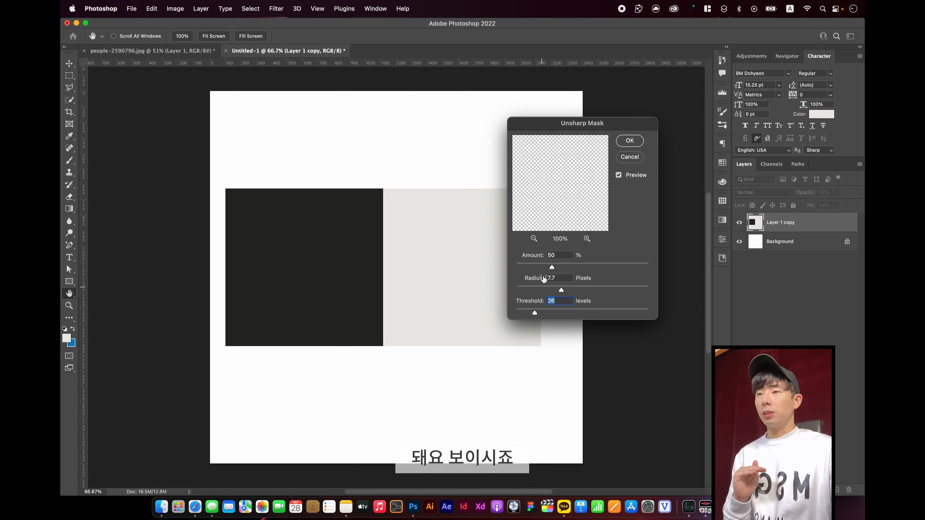
# Preview the Unsharp Mask at Amount 111% and Radius 75.8 pixels, comparing Threshold 63 with Threshold 0
pyautogui.moveTo(553, 268); pyautogui.dragTo(592, 268)
pyautogui.moveTo(535, 313); pyautogui.dragTo(561, 312)
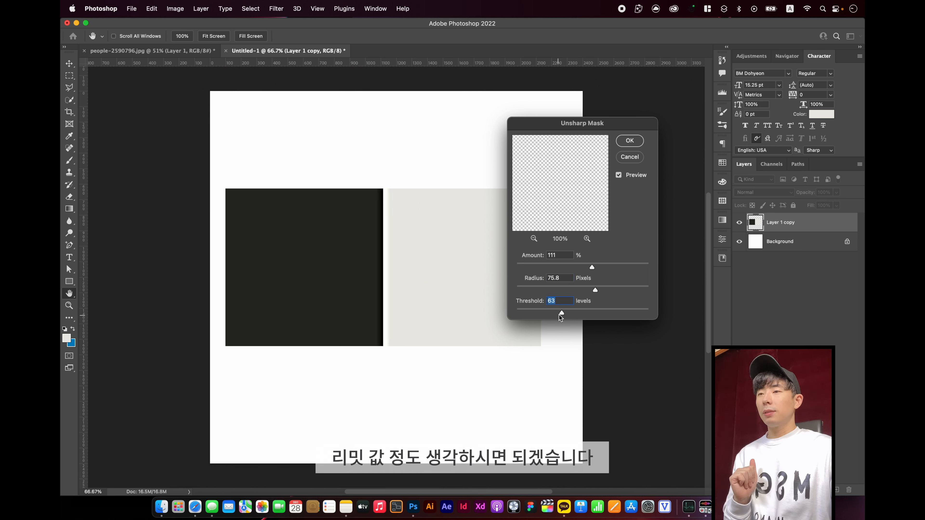
pyautogui.moveTo(560, 313); pyautogui.dragTo(515, 313)
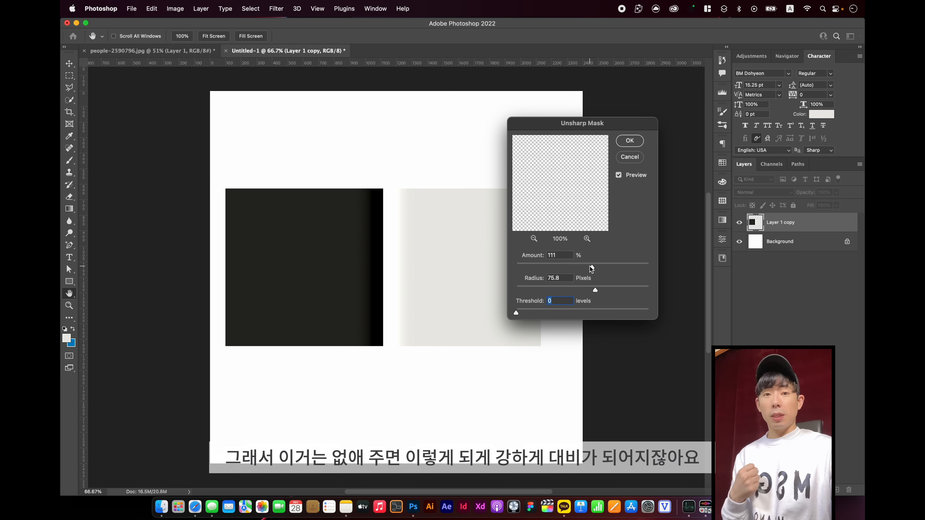
# Preview the Unsharp Mask at Amount 31% and Radius 3.7 pixels, and cancel the filter without applying it
pyautogui.moveTo(592, 268); pyautogui.dragTo(549, 267)
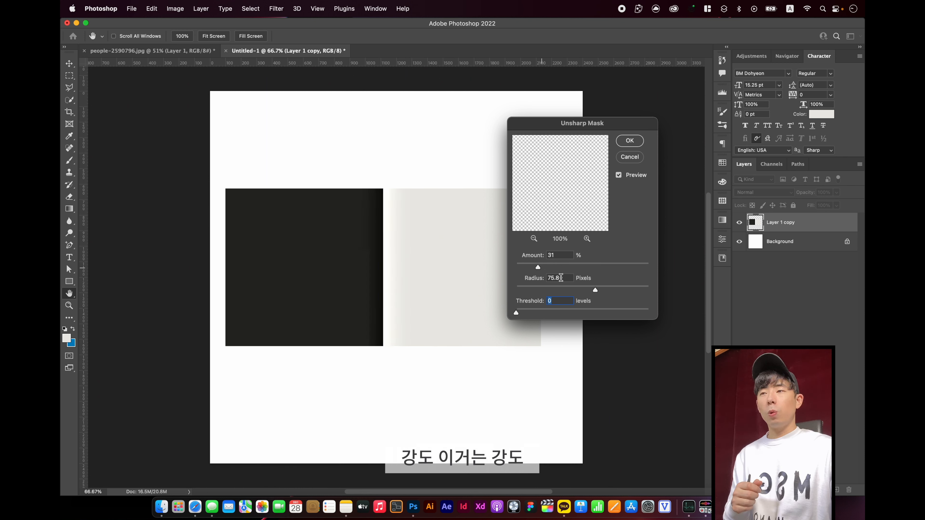
pyautogui.moveTo(595, 292); pyautogui.dragTo(545, 290)
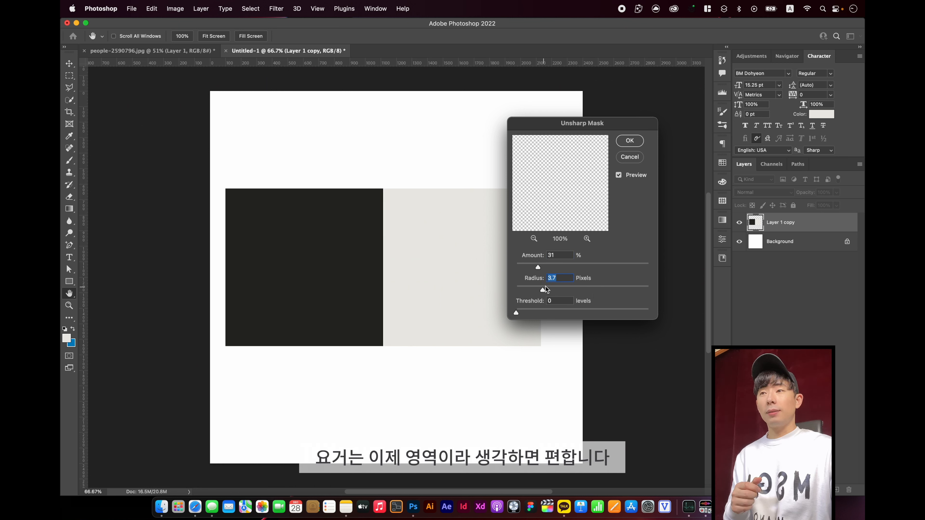
pyautogui.click(634, 157)
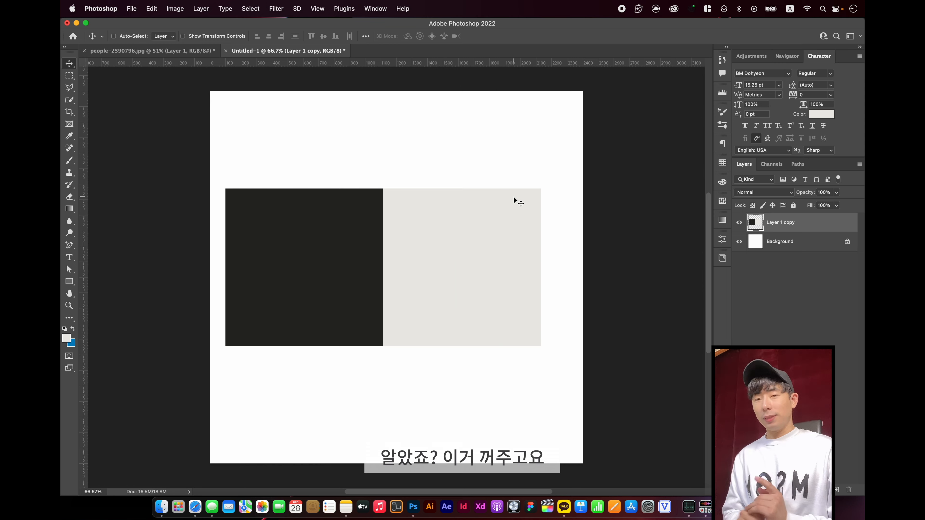
# Close the untitled document containing the squares without saving and return to the runner photo
pyautogui.click(219, 54)
pyautogui.click(225, 52)
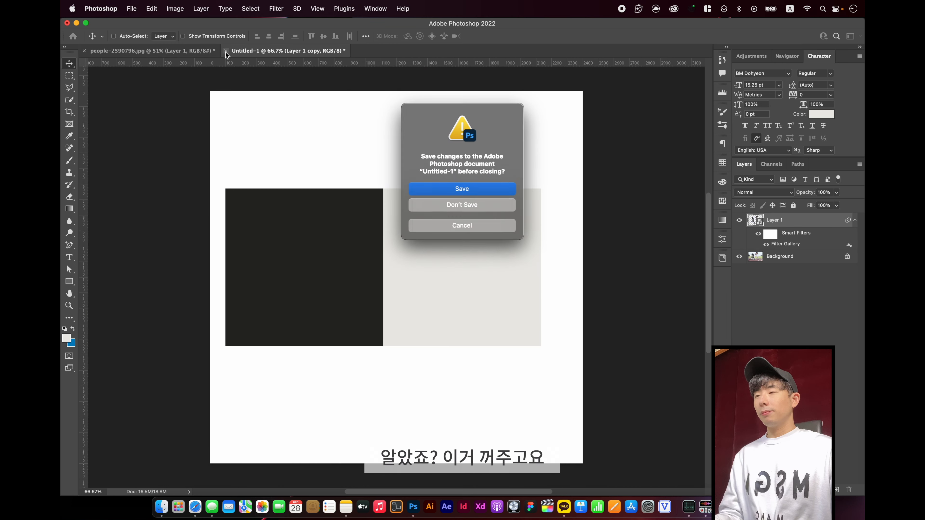
pyautogui.click(476, 208)
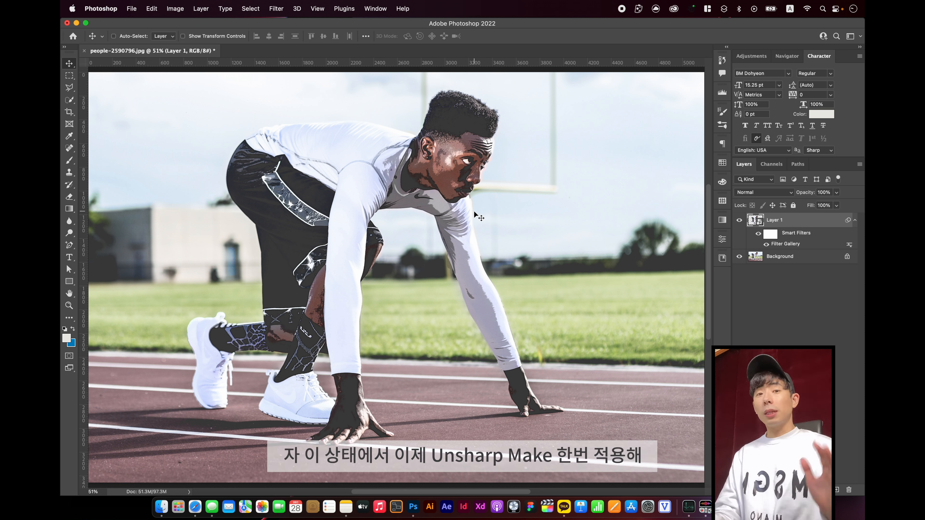
# Apply Unsharp Mask to the runner's smart object with Amount 109%, Radius 3.7 pixels and Threshold 0
pyautogui.click(277, 9)
pyautogui.moveTo(348, 181)
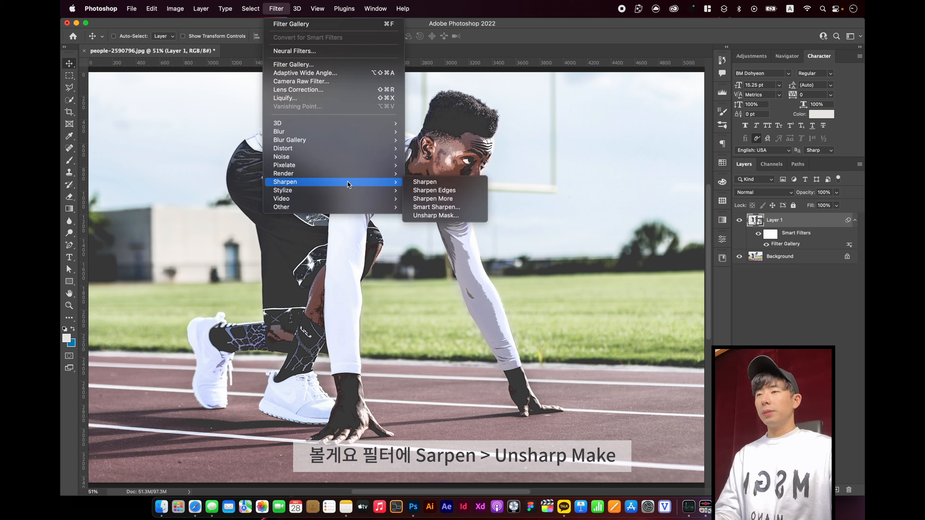
pyautogui.click(456, 216)
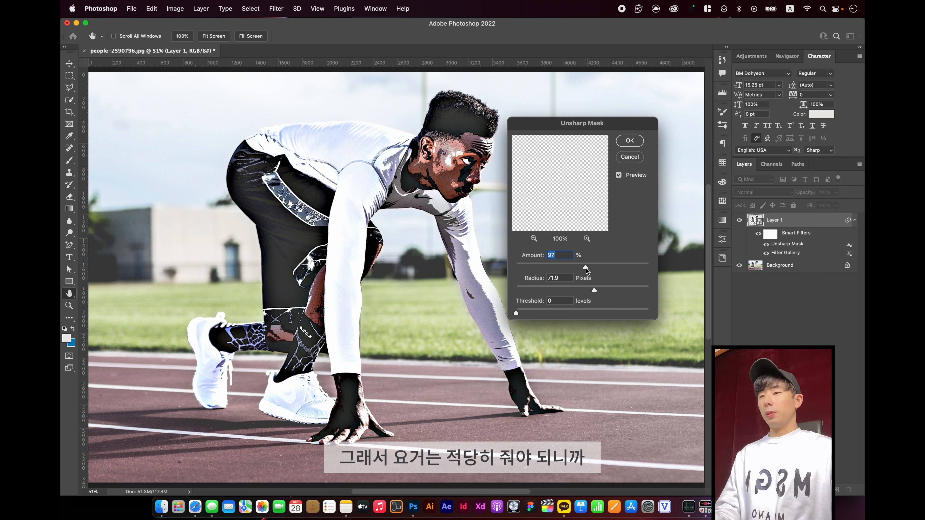
pyautogui.moveTo(586, 269); pyautogui.dragTo(590, 268)
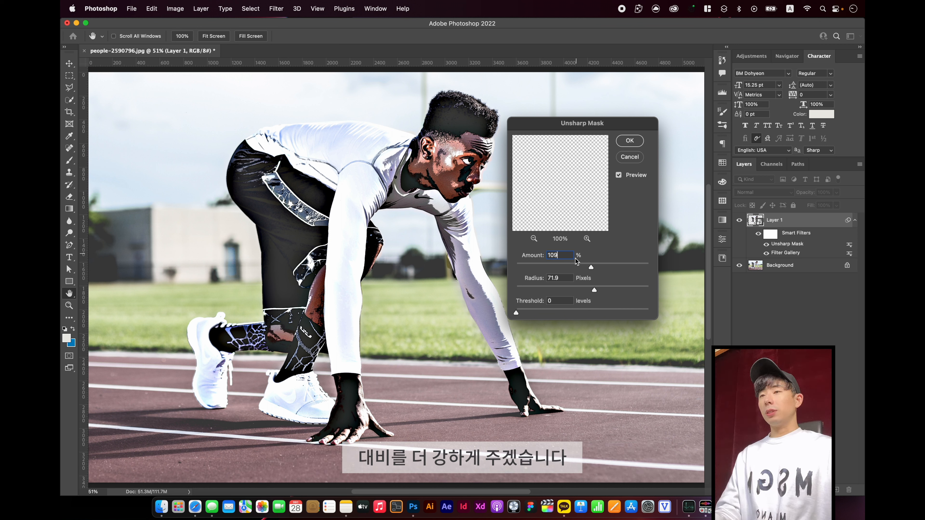
pyautogui.click(565, 275)
pyautogui.doubleClick(565, 275)
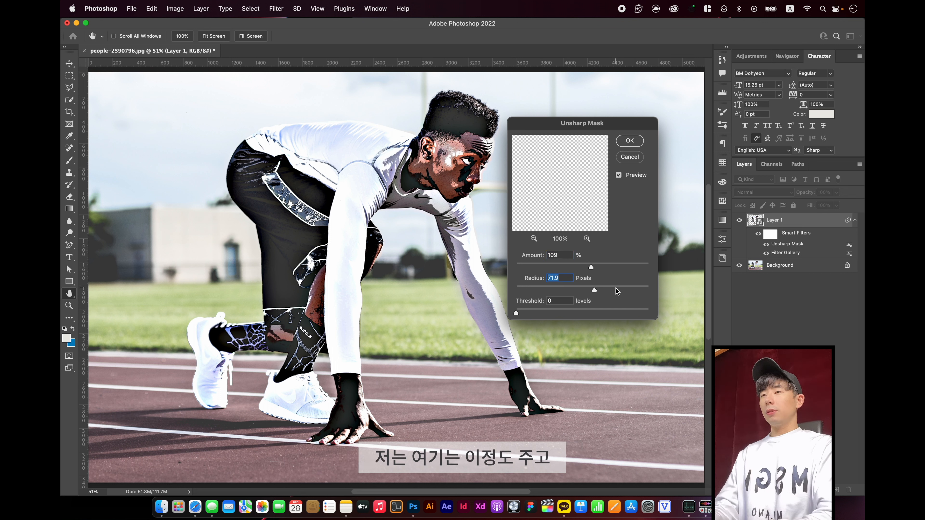
pyautogui.write('3')
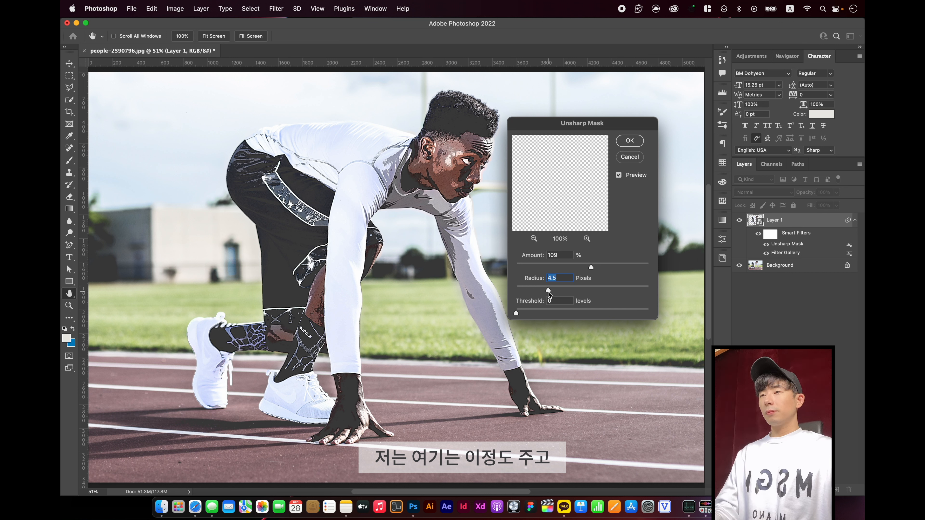
pyautogui.moveTo(548, 292); pyautogui.dragTo(542, 293)
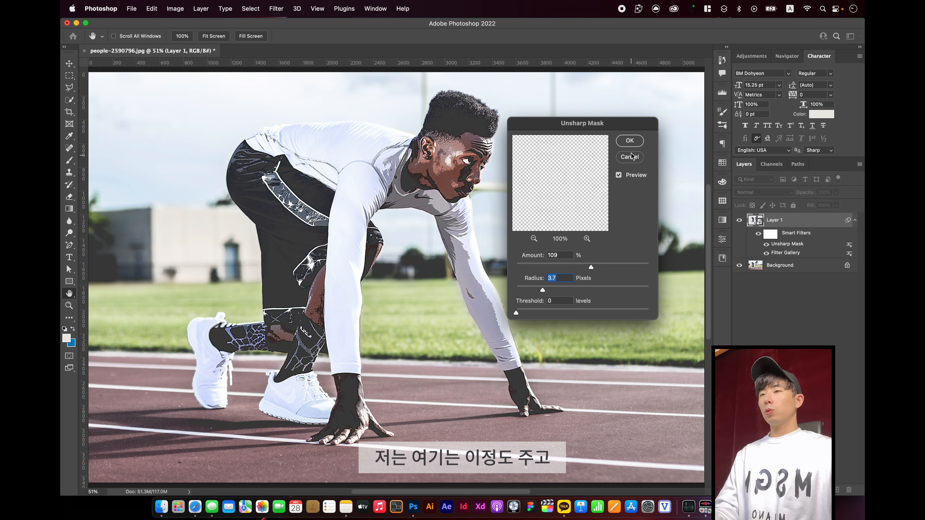
pyautogui.click(629, 141)
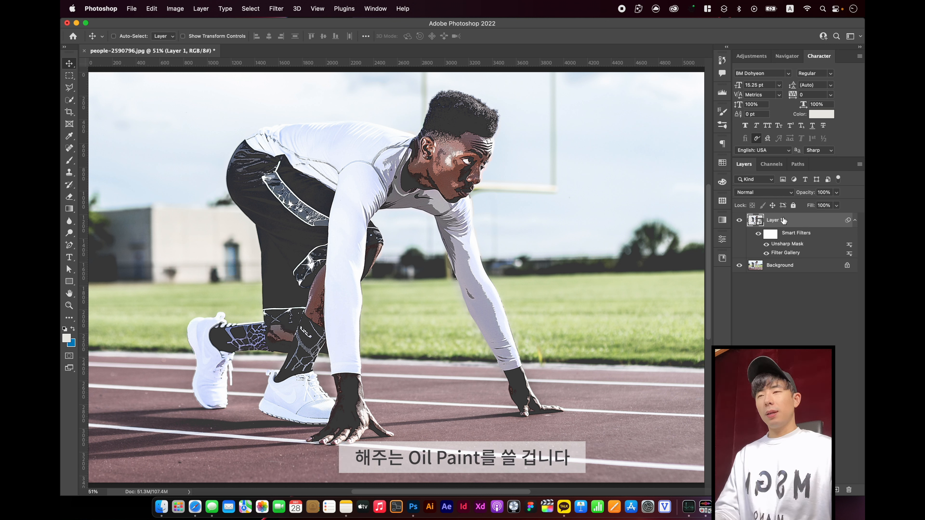
# Add an Oil Paint filter to the runner's smart object with Stylization 4.5 and Cleanliness 2.8
pyautogui.click(276, 11)
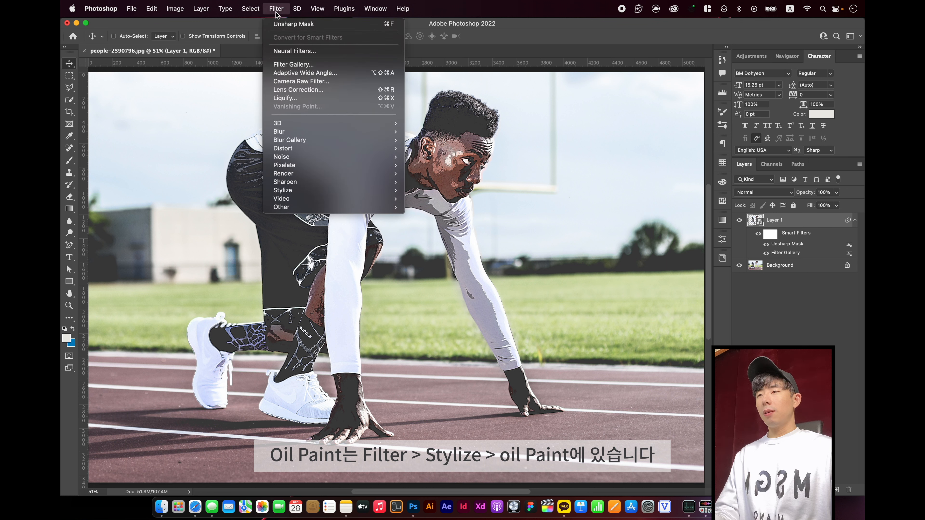
pyautogui.moveTo(322, 193)
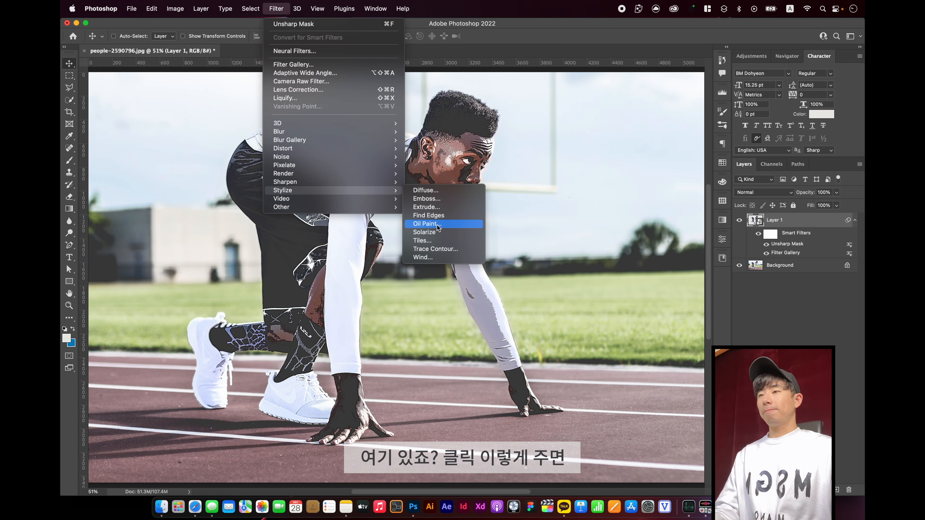
pyautogui.click(426, 224)
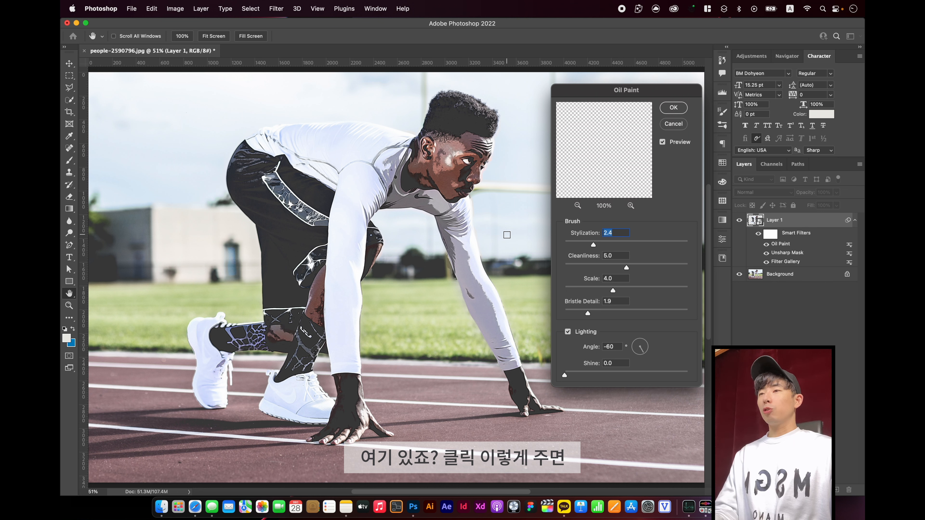
pyautogui.press('super')
pyautogui.moveTo(397, 126); pyautogui.dragTo(442, 180)
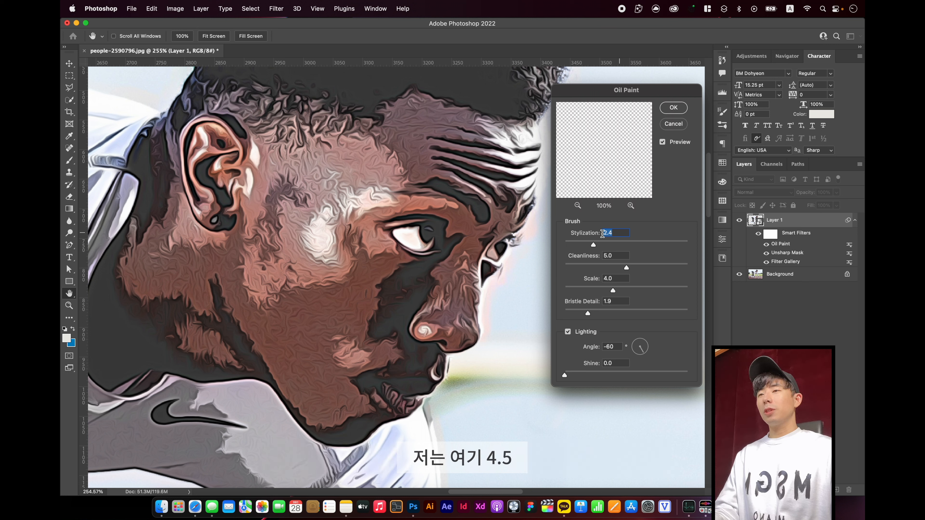
pyautogui.write('4')
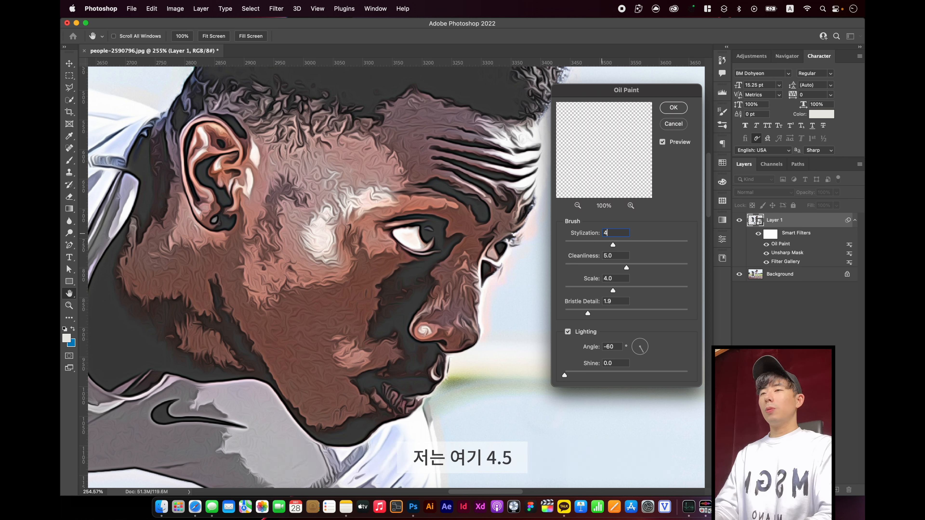
pyautogui.write('.5')
pyautogui.press('Tab')
pyautogui.write('2.8')
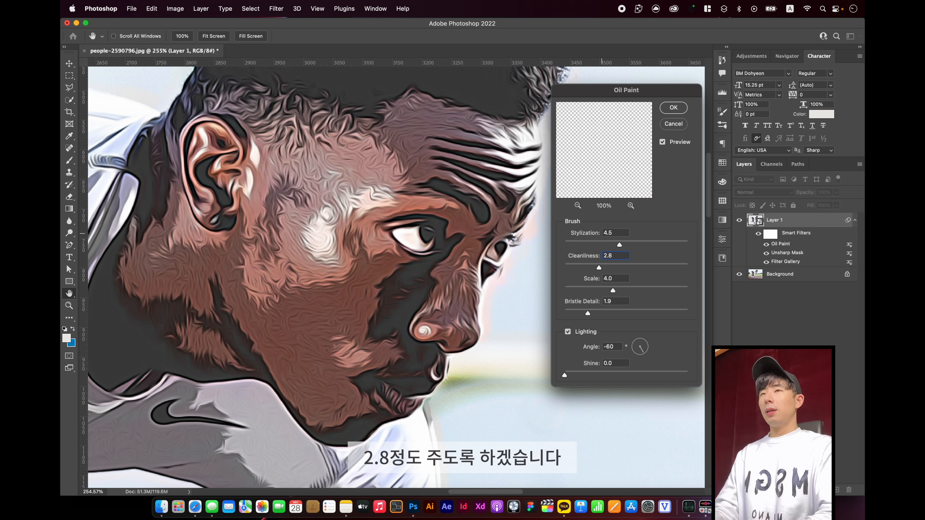
# Set the Oil Paint filter's Bristle Detail to 5.3 and apply the filter
pyautogui.press('Tab')
pyautogui.press('Tab')
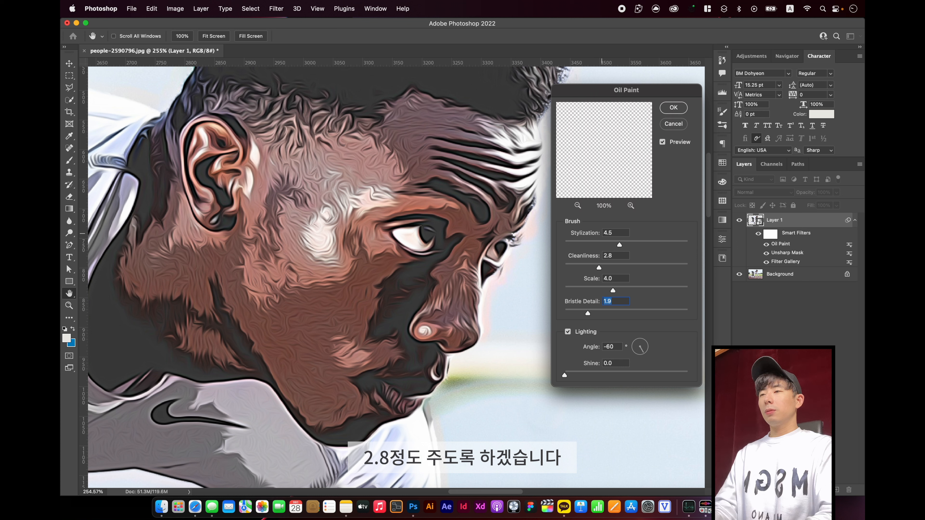
pyautogui.write('5.3')
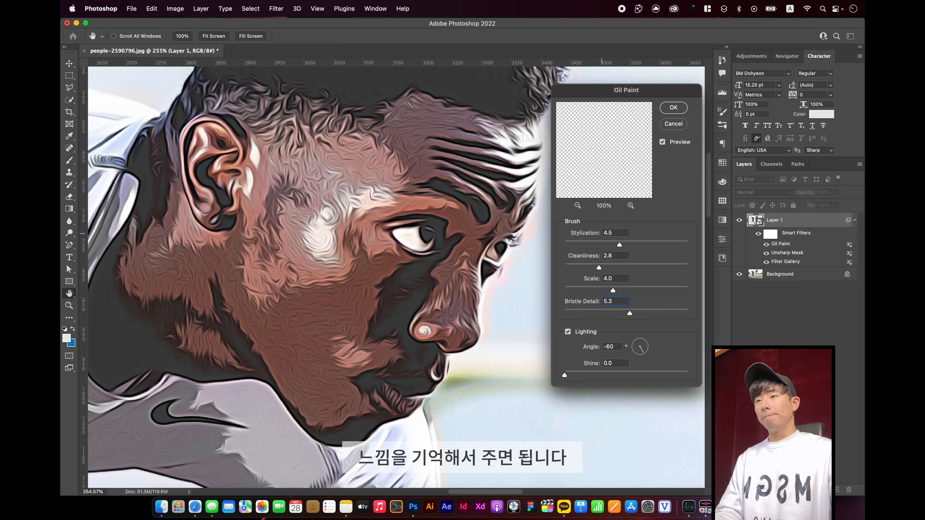
pyautogui.click(674, 108)
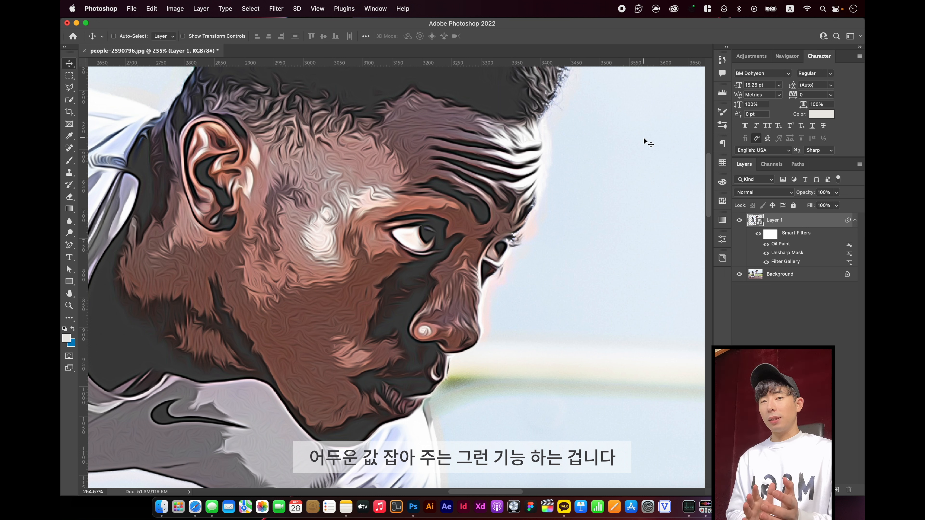
# Apply a High Pass filter with a Radius of 5.4 pixels to the runner's smart object
pyautogui.click(276, 8)
pyautogui.moveTo(303, 206)
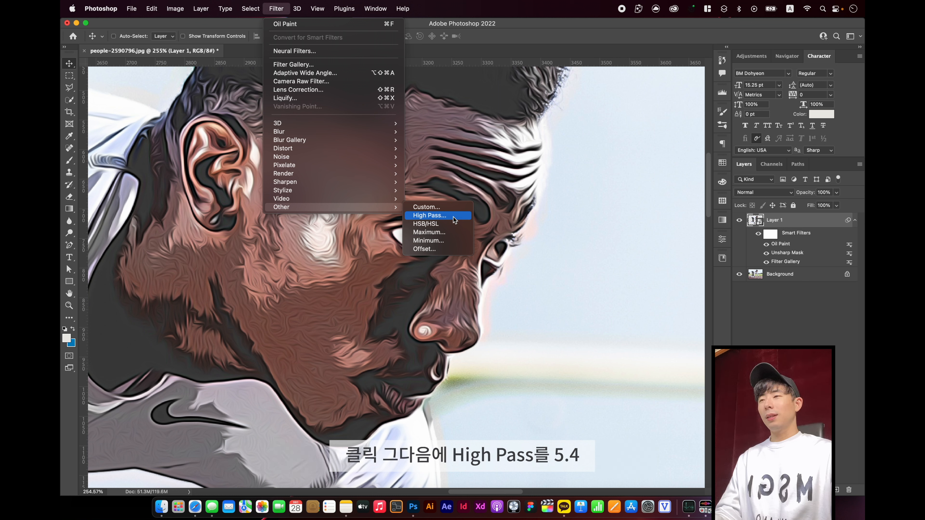
pyautogui.click(453, 217)
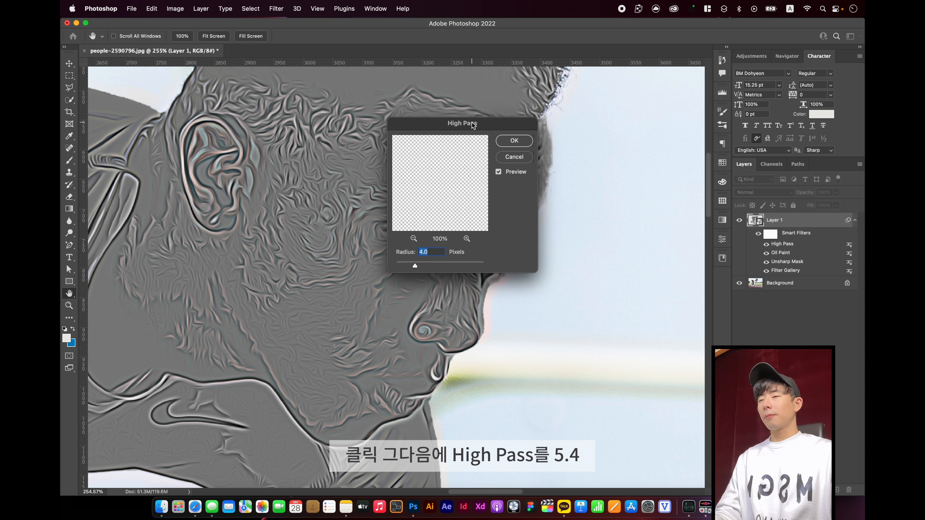
pyautogui.moveTo(472, 125); pyautogui.dragTo(552, 154)
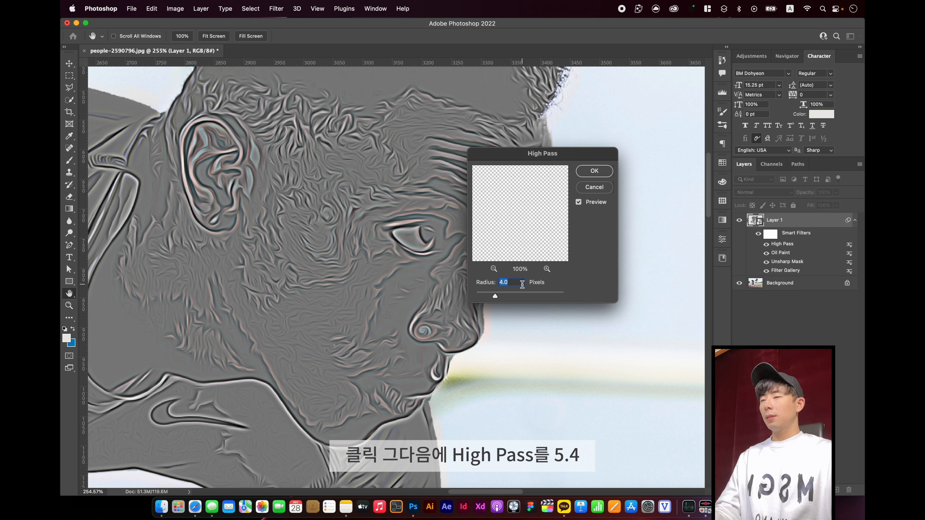
pyautogui.write('5.4')
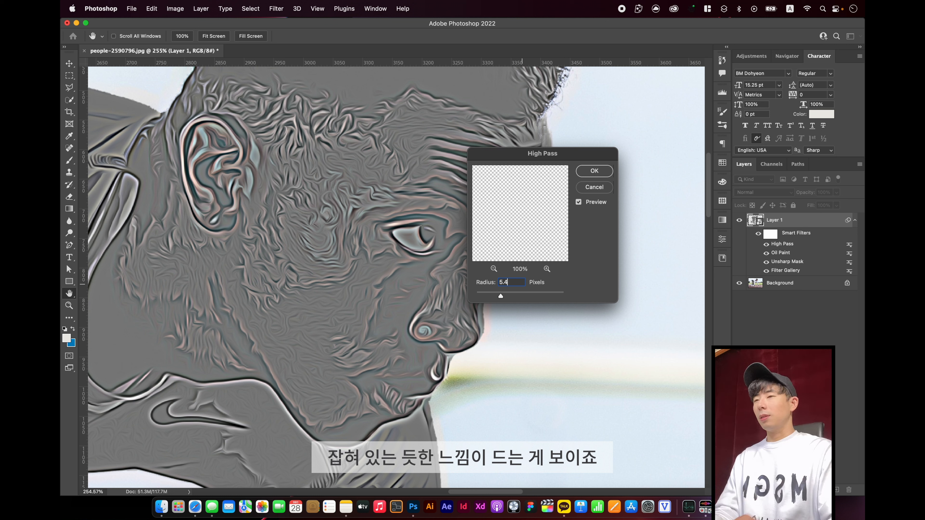
pyautogui.press('Return')
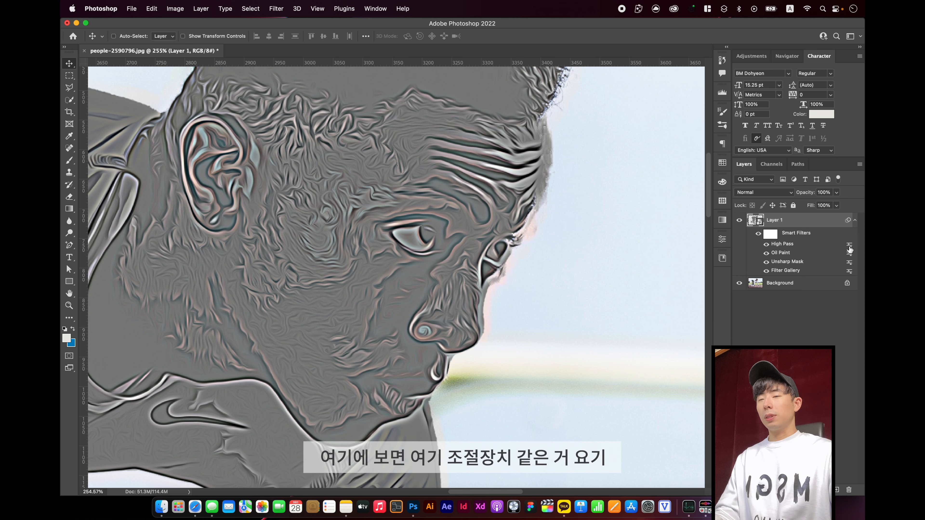
# Set the blending mode of the High Pass smart filter to Soft Light
pyautogui.press('alt+super+8')
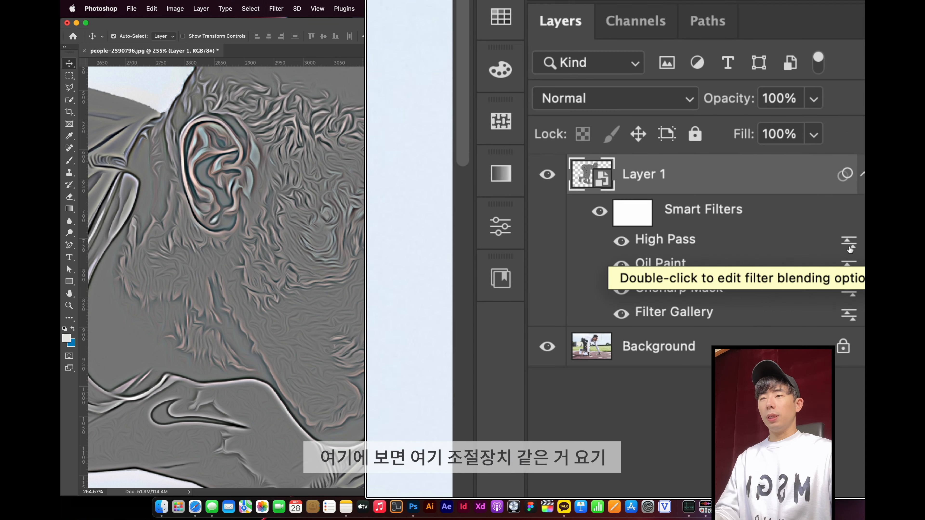
pyautogui.press('alt+super+8')
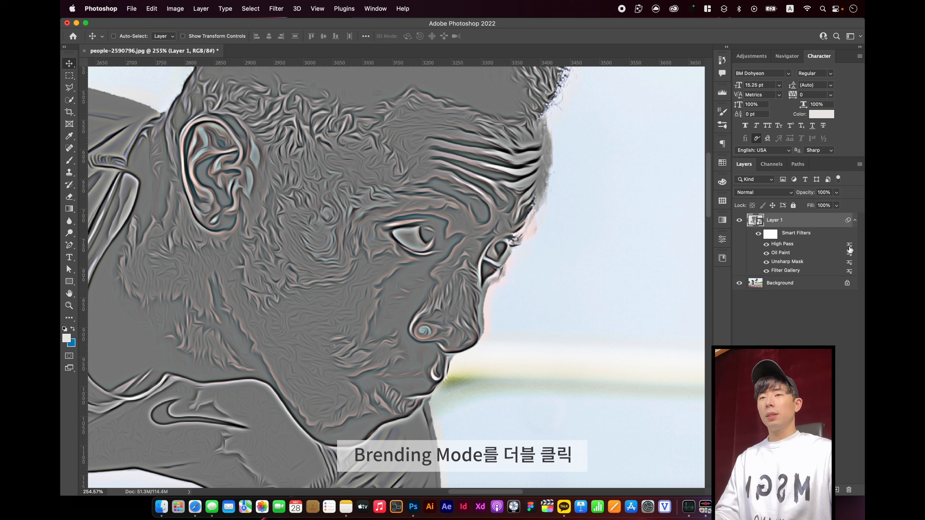
pyautogui.doubleClick(849, 245)
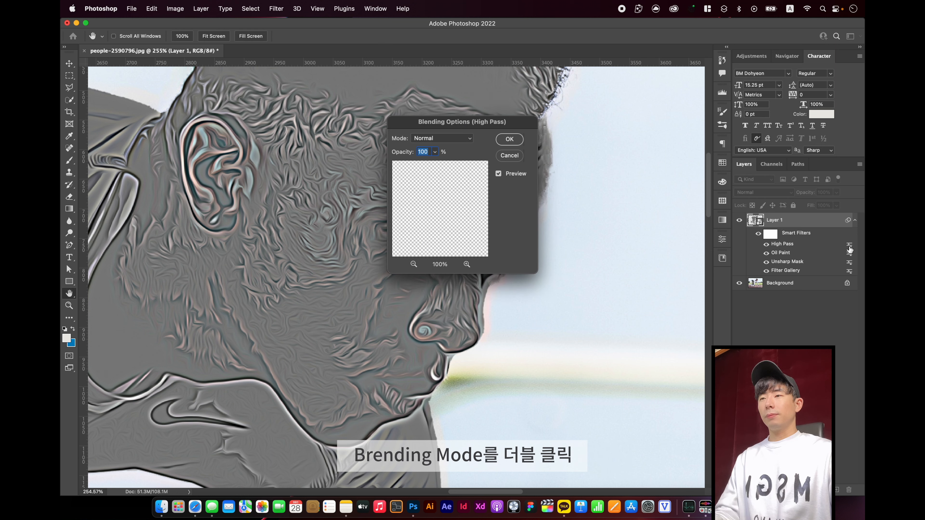
pyautogui.click(449, 140)
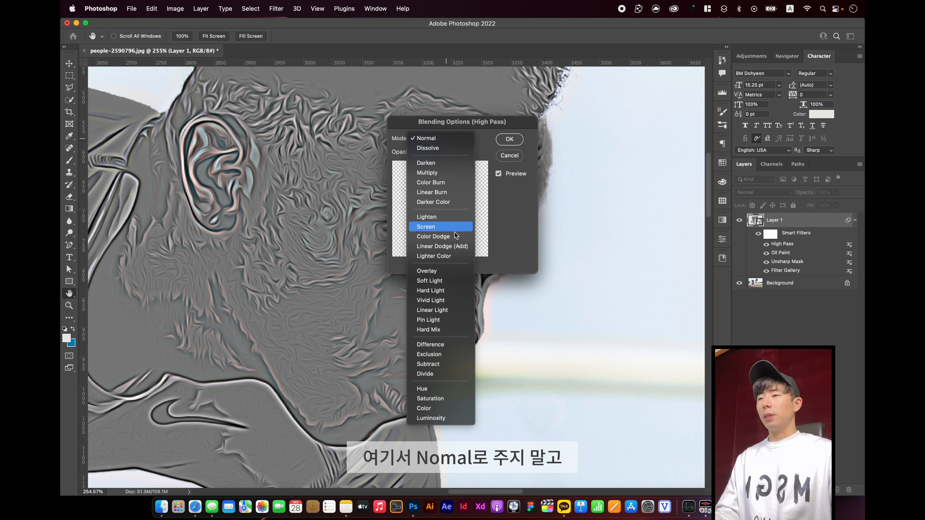
pyautogui.click(446, 280)
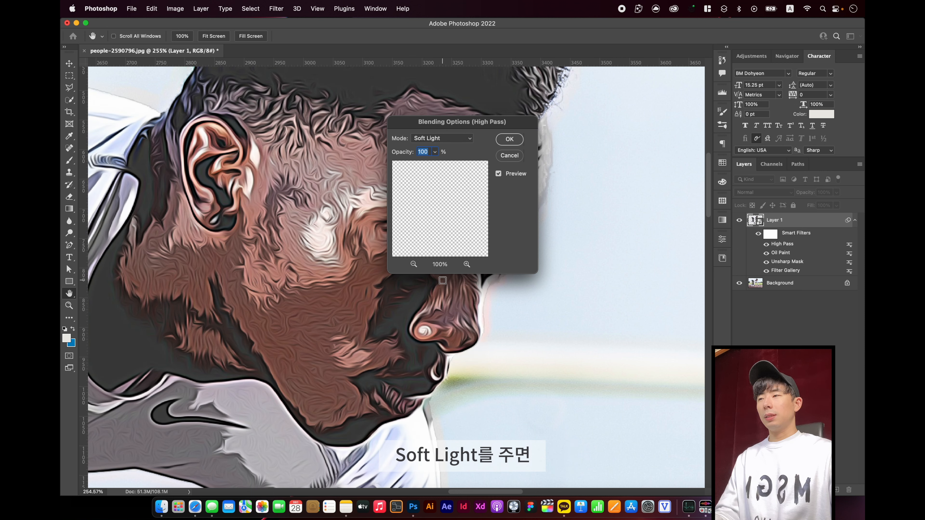
pyautogui.click(516, 142)
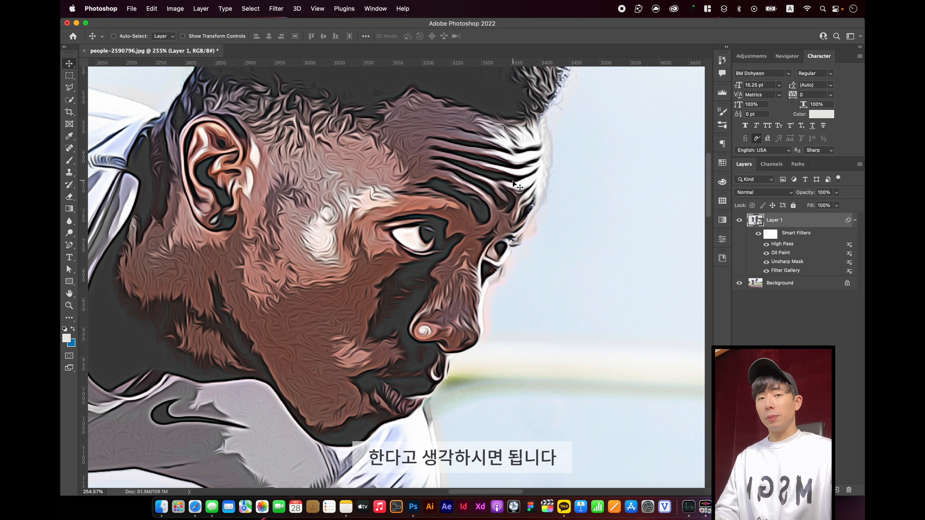
# Add a second Oil Paint filter to the runner's smart object with Stylization 10 and Cleanliness 6.2
pyautogui.click(276, 8)
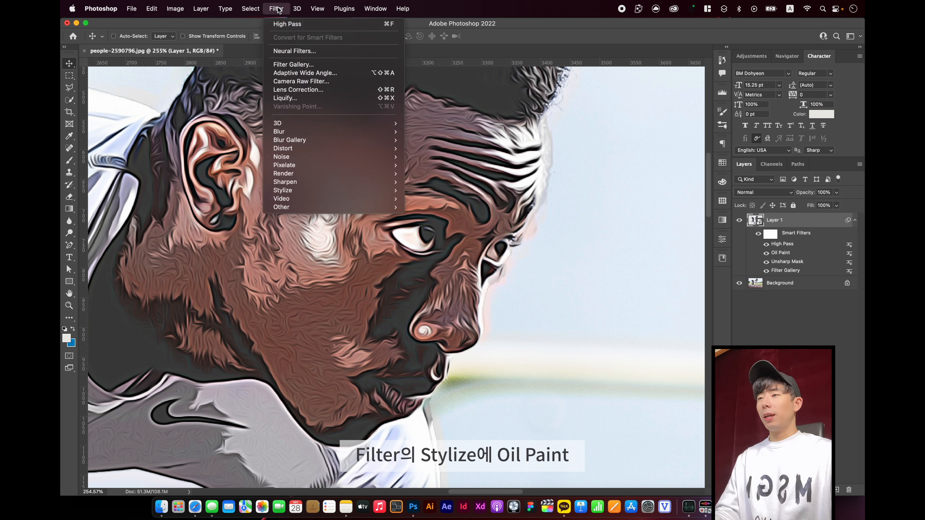
pyautogui.moveTo(327, 190)
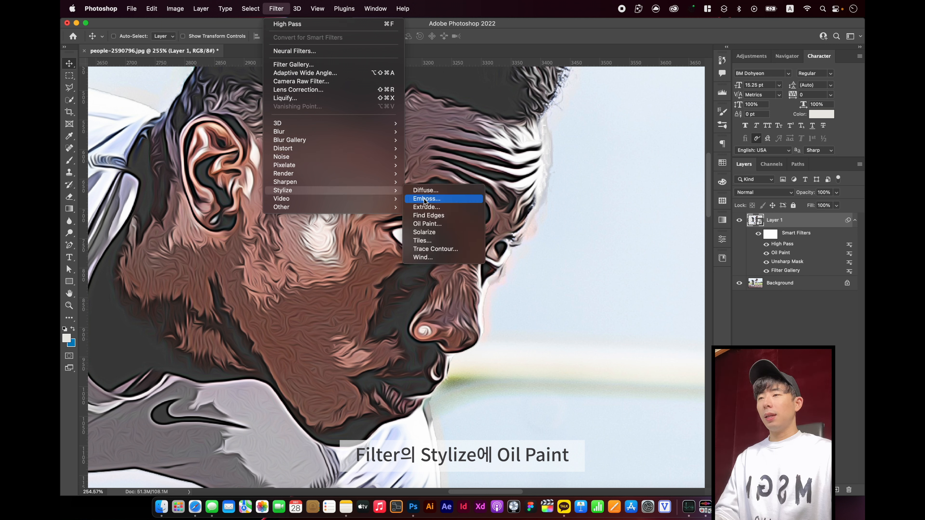
pyautogui.click(435, 222)
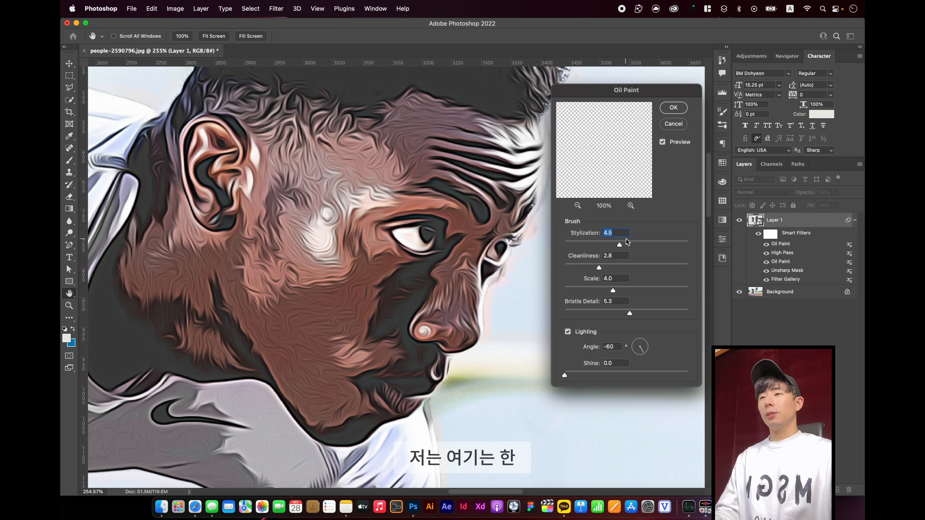
pyautogui.moveTo(619, 244); pyautogui.dragTo(664, 242)
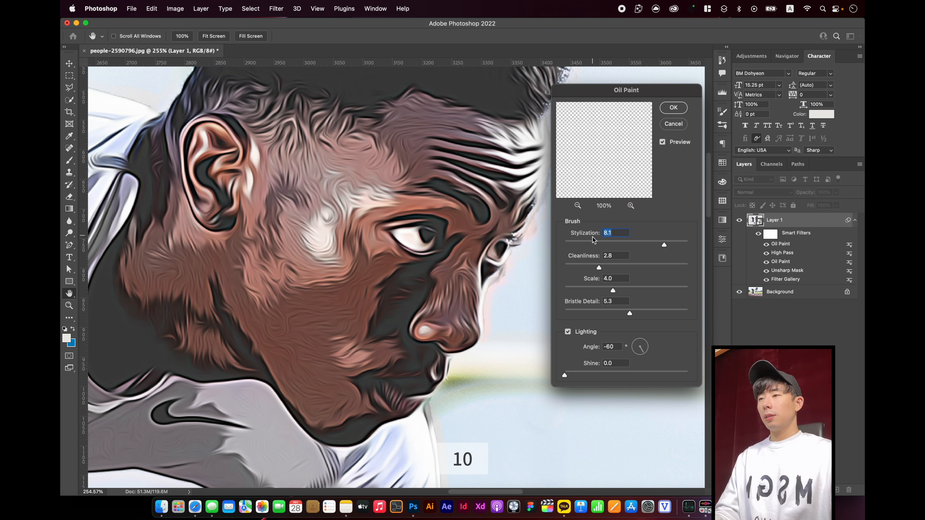
pyautogui.write('10')
pyautogui.press('Tab')
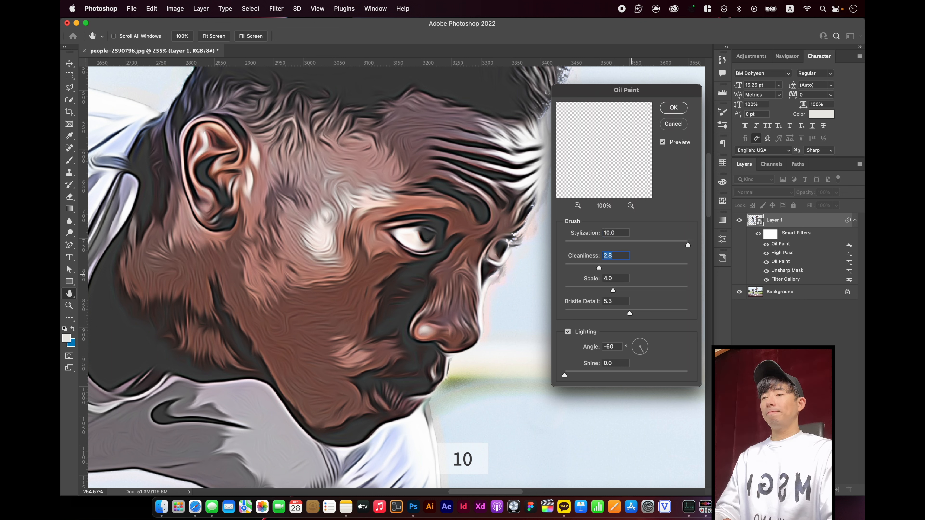
pyautogui.write('6.2')
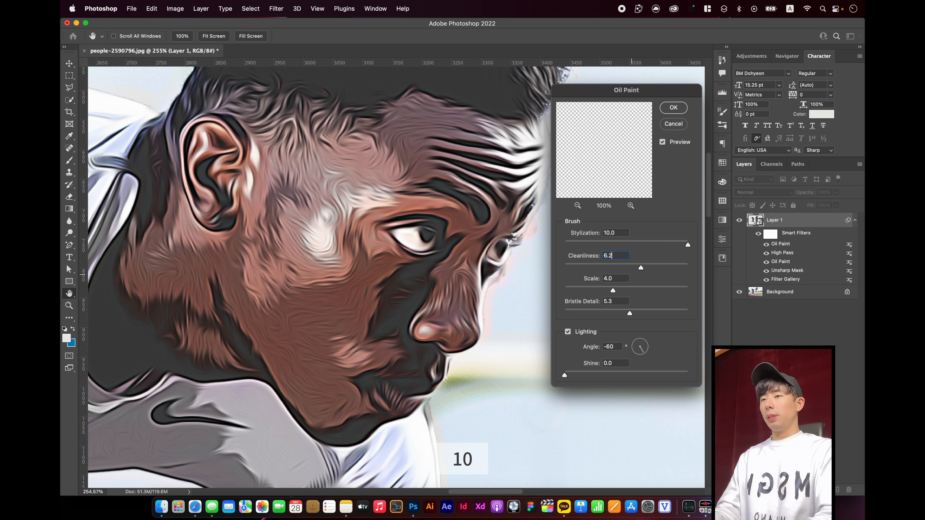
# Set the second Oil Paint filter's Scale to 1.7 and Bristle Detail to 8.7, and apply it
pyautogui.press('Tab')
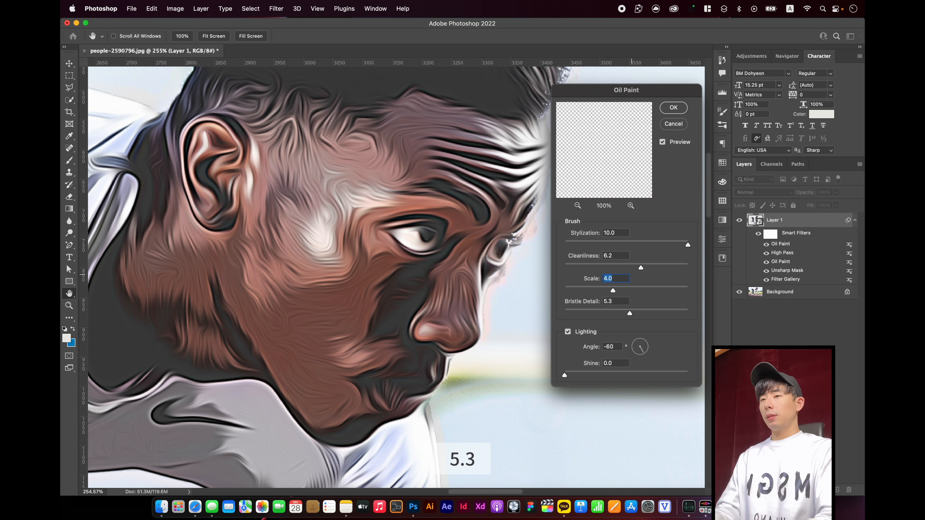
pyautogui.write('1')
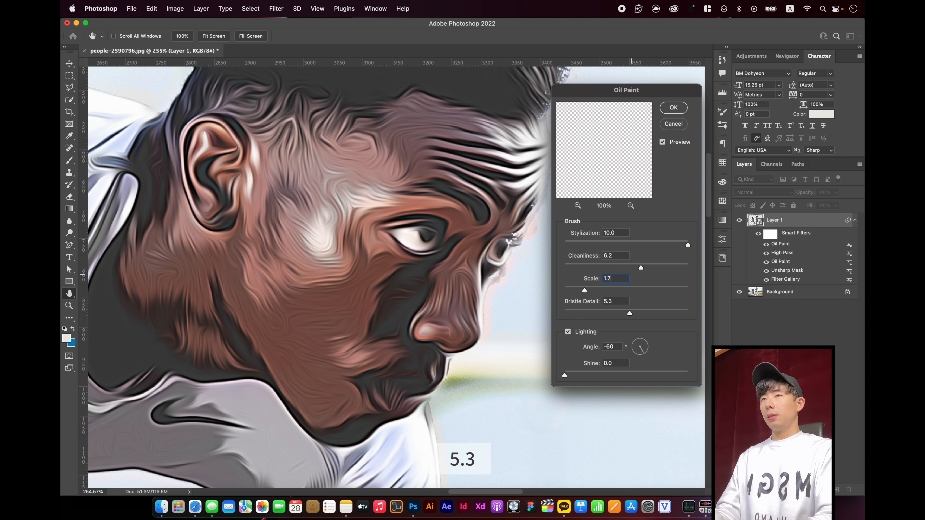
pyautogui.write('.7')
pyautogui.press('Tab')
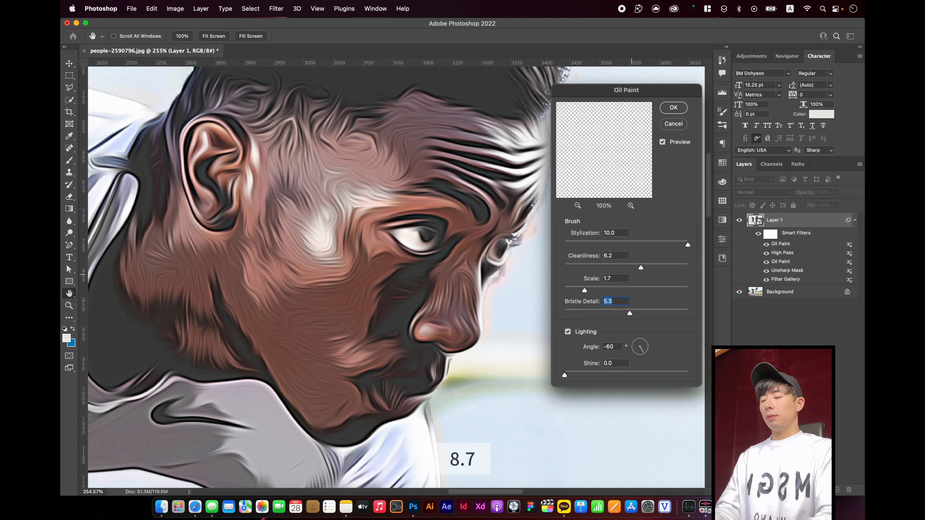
pyautogui.write('8.7')
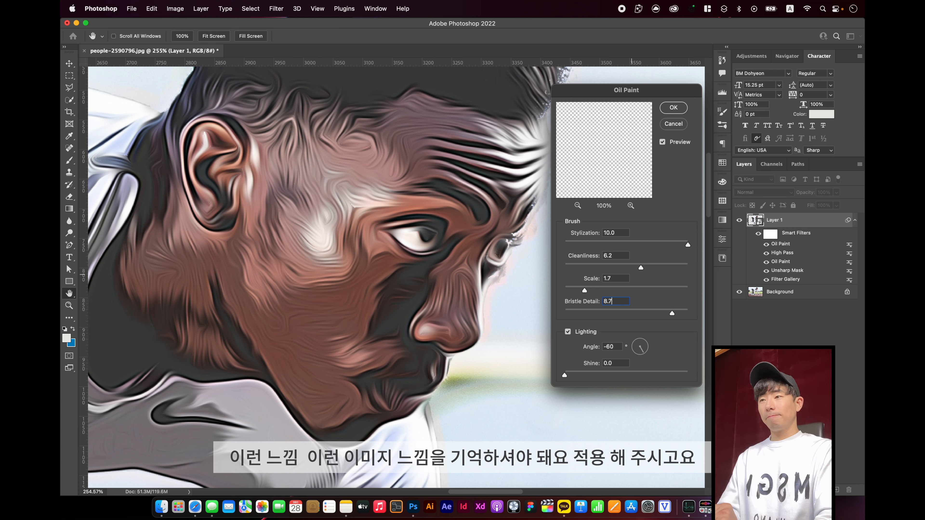
pyautogui.press('Return')
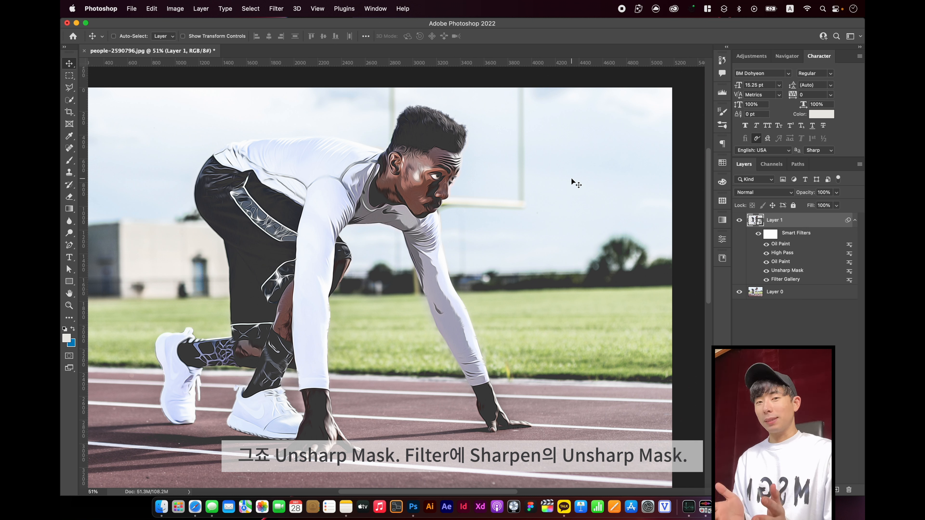
# Add a second Unsharp Mask filter with Amount 69% and Radius 60.0 pixels to the runner's smart object, and compare its effect
pyautogui.click(276, 8)
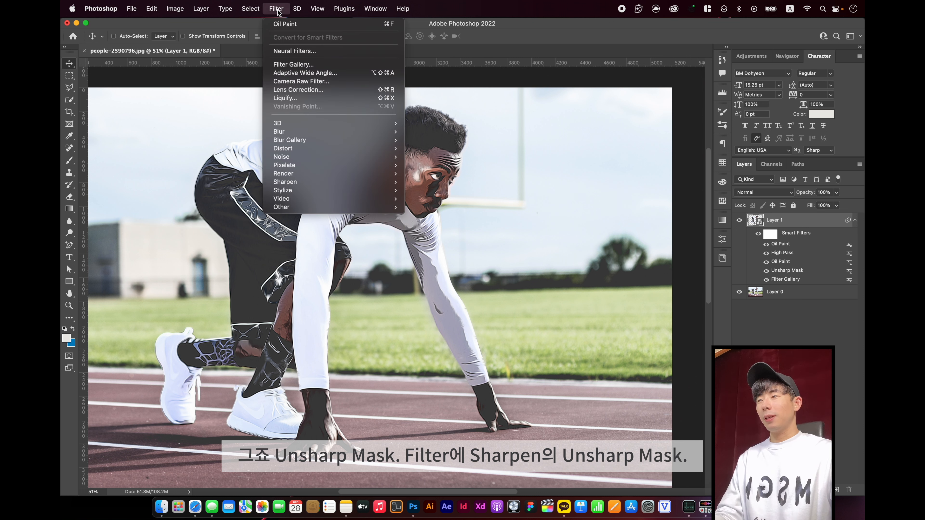
pyautogui.moveTo(324, 184)
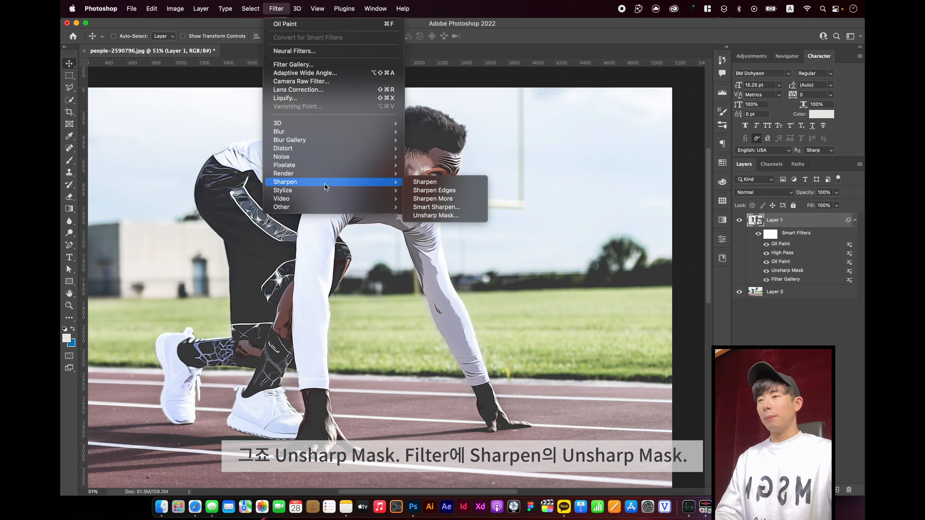
pyautogui.click(454, 216)
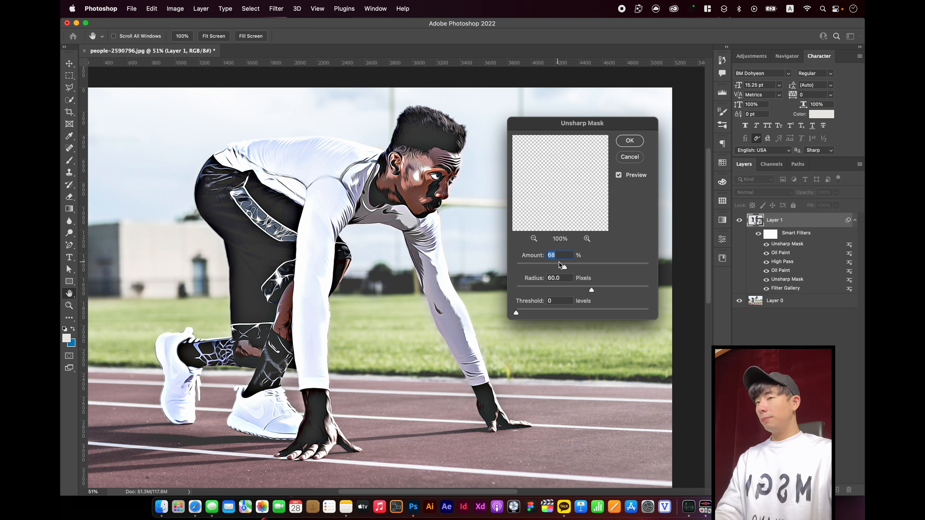
pyautogui.moveTo(565, 268); pyautogui.dragTo(562, 268)
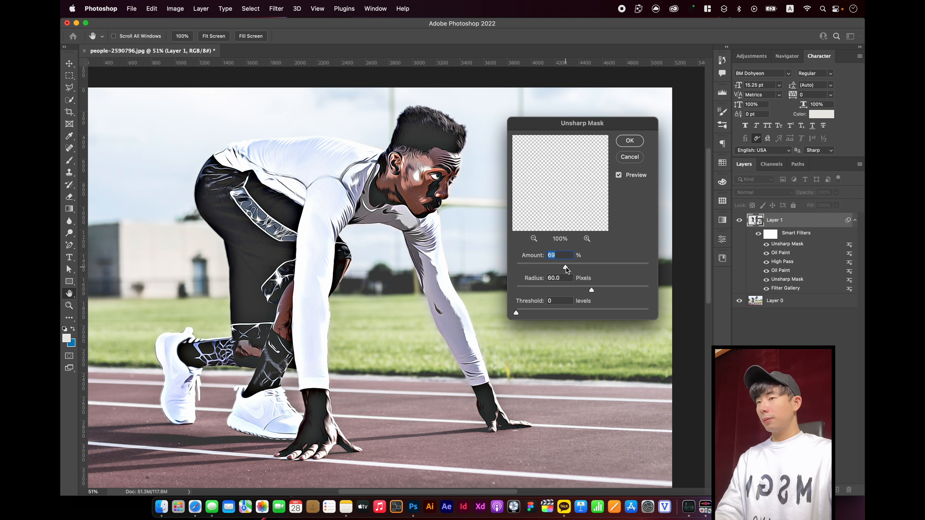
pyautogui.click(635, 143)
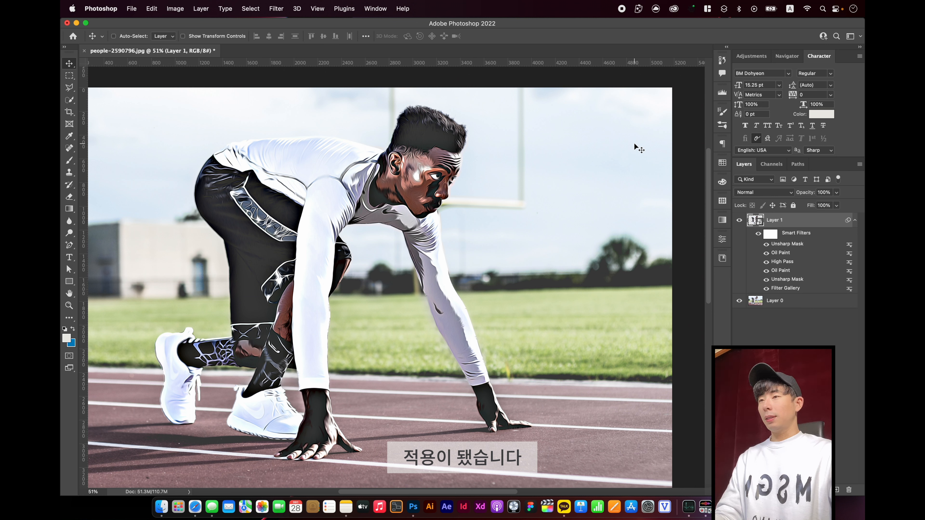
pyautogui.click(766, 245)
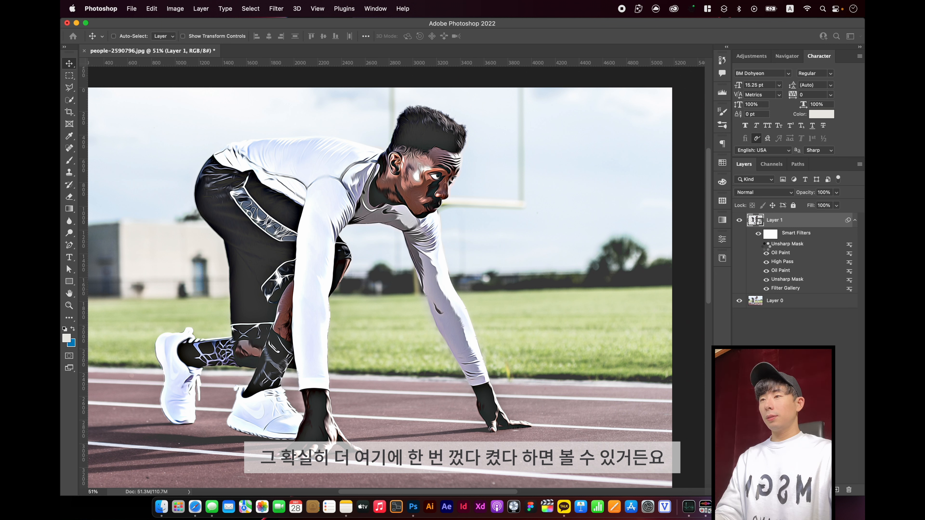
pyautogui.click(765, 246)
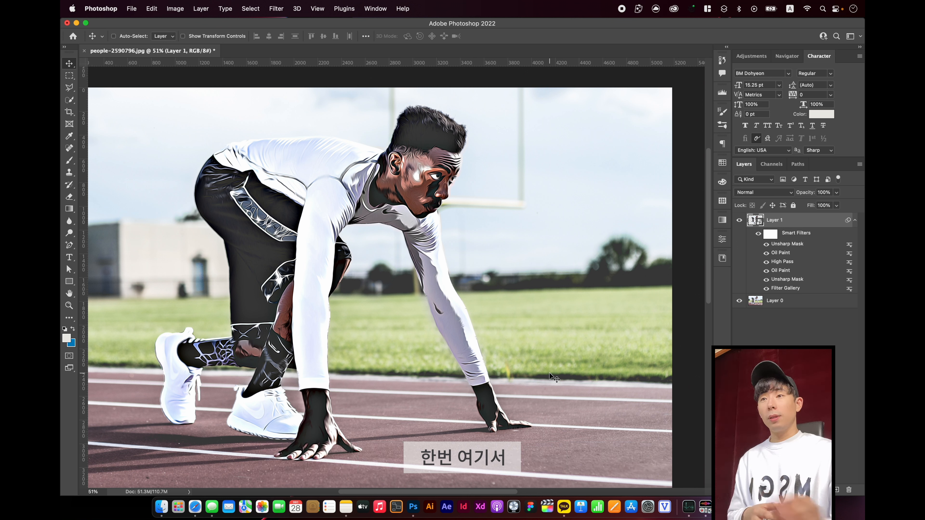
# Reopen the High Pass smart filter's settings to review its Radius, and close them without changes
pyautogui.doubleClick(781, 262)
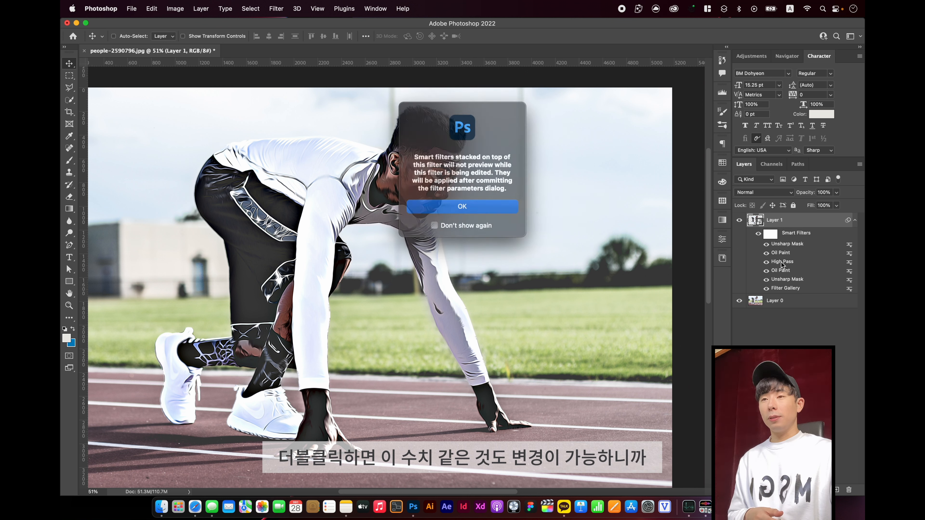
pyautogui.click(511, 210)
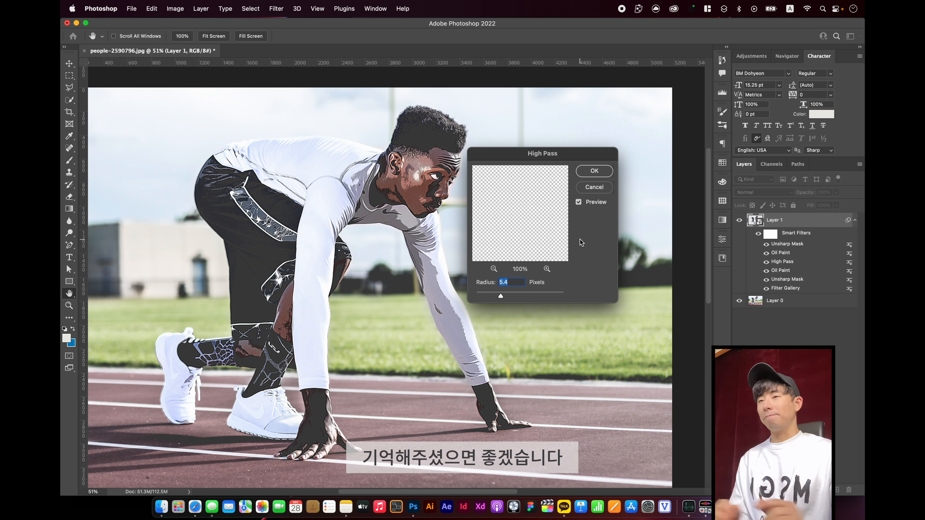
pyautogui.click(583, 174)
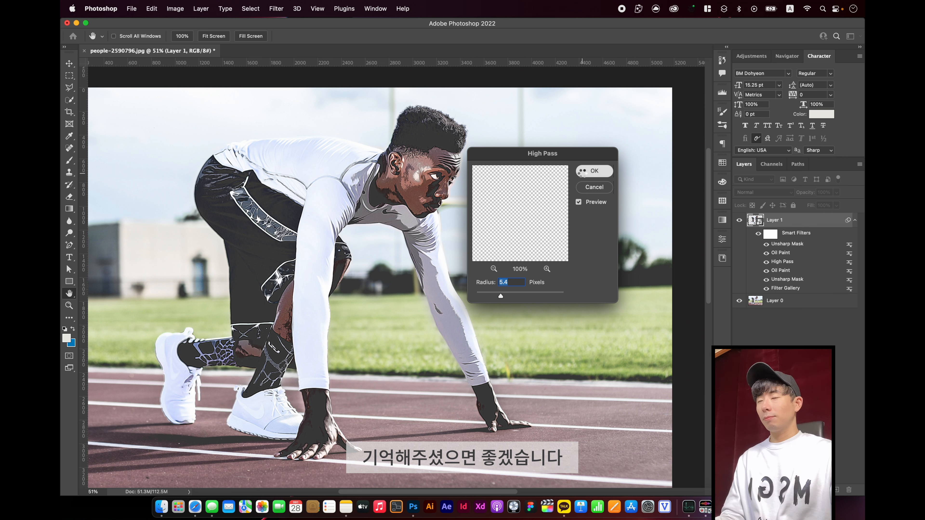
pyautogui.press('v')
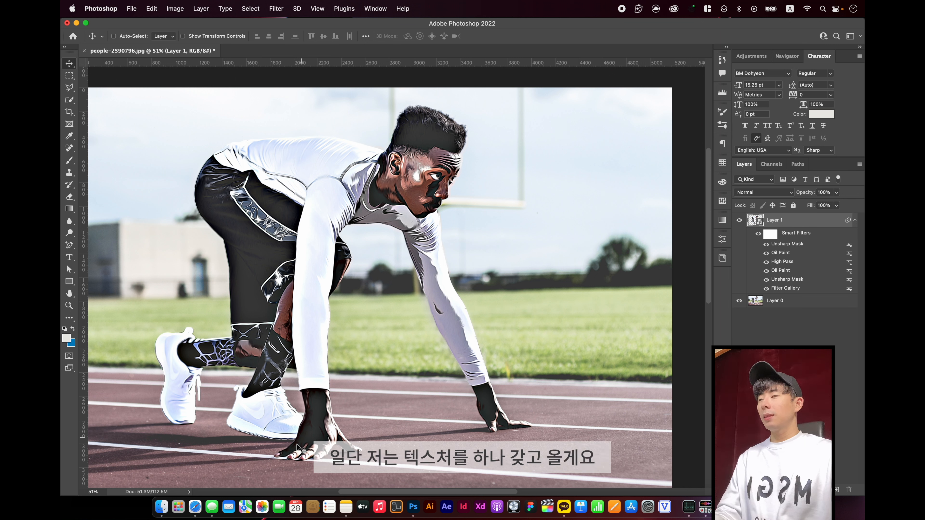
# Place the paper texture 종이 질감 from Finder centred on the canvas, directly beneath the runner's layer
pyautogui.click(161, 506)
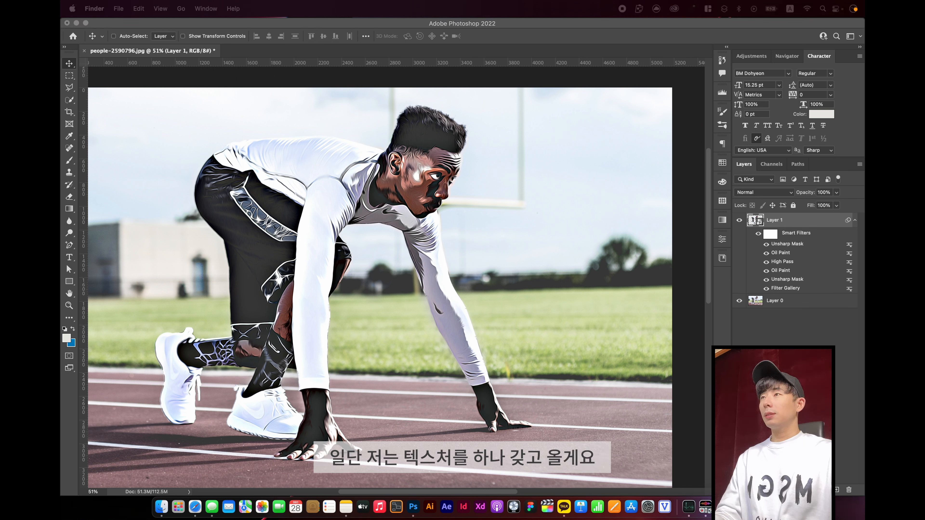
pyautogui.moveTo(863, 306); pyautogui.dragTo(318, 338)
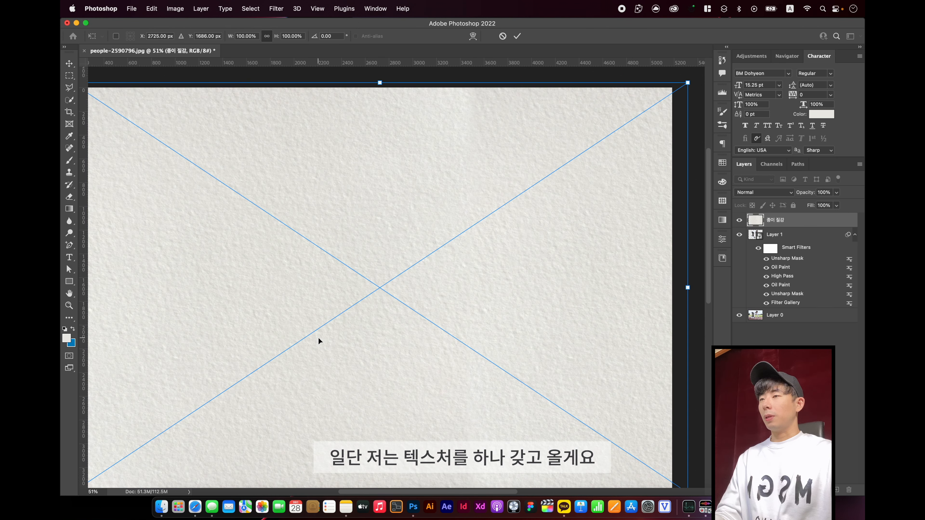
pyautogui.press('Return')
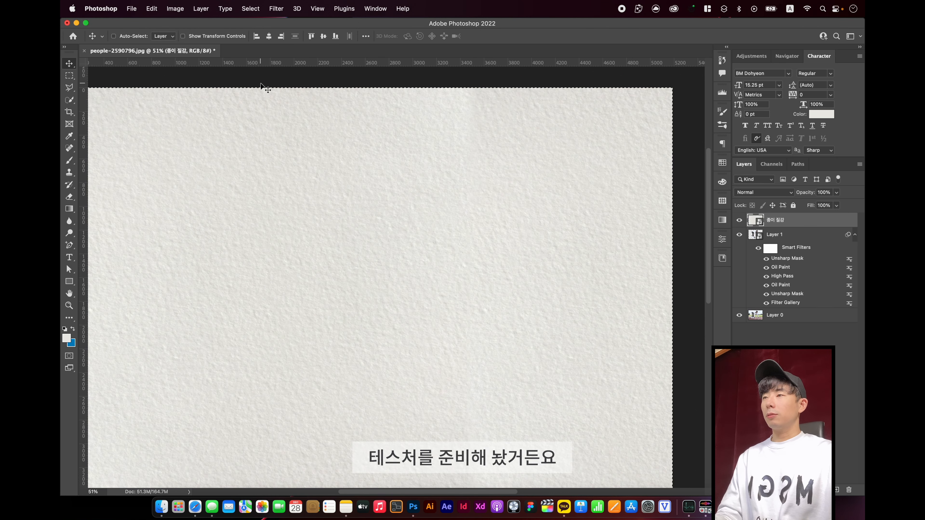
pyautogui.click(268, 37)
pyautogui.click(323, 38)
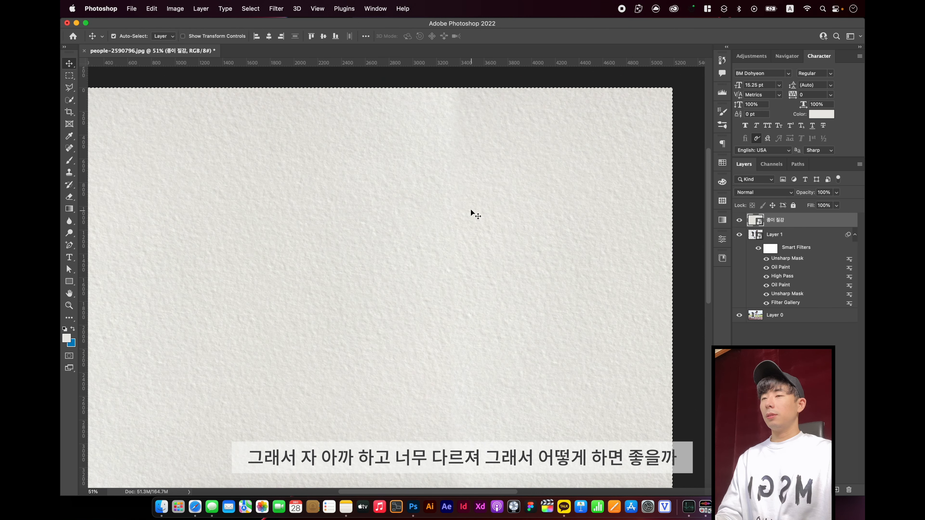
pyautogui.press('super+d')
pyautogui.moveTo(753, 230); pyautogui.dragTo(764, 309)
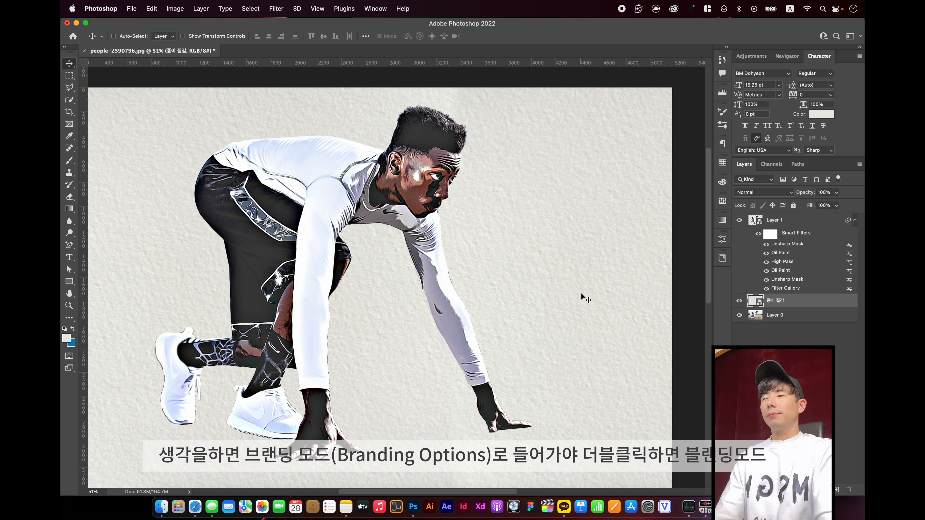
# Set the runner layer's Gray Blend If for This Layer to split highlight values of 94 / 148
pyautogui.click(799, 223)
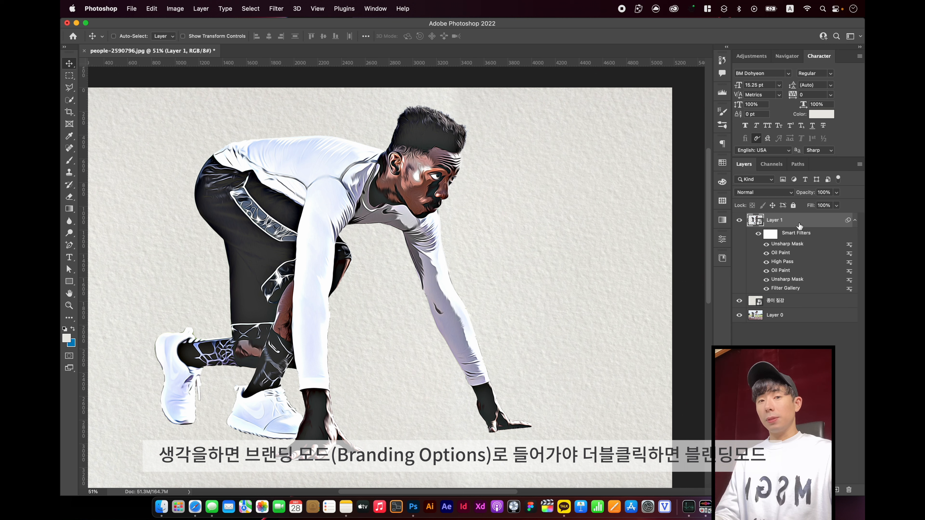
pyautogui.doubleClick(800, 225)
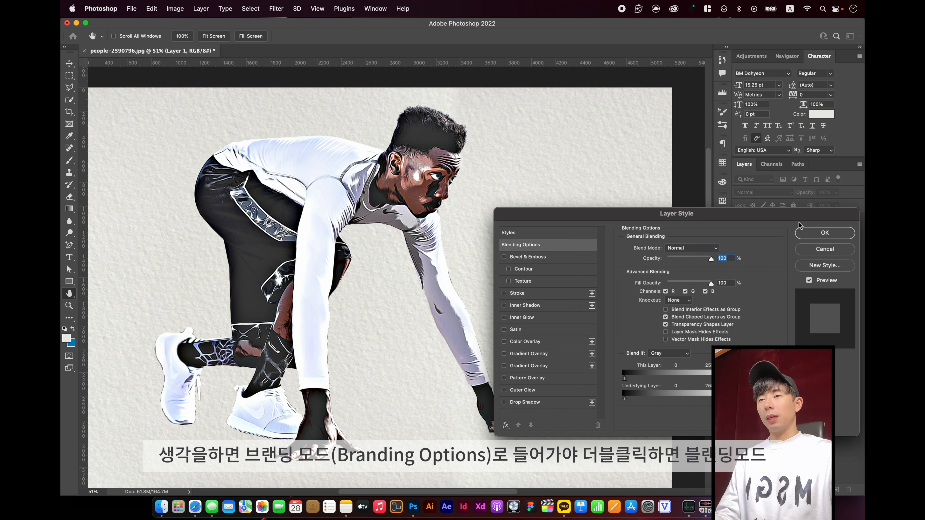
pyautogui.moveTo(733, 218); pyautogui.dragTo(677, 196)
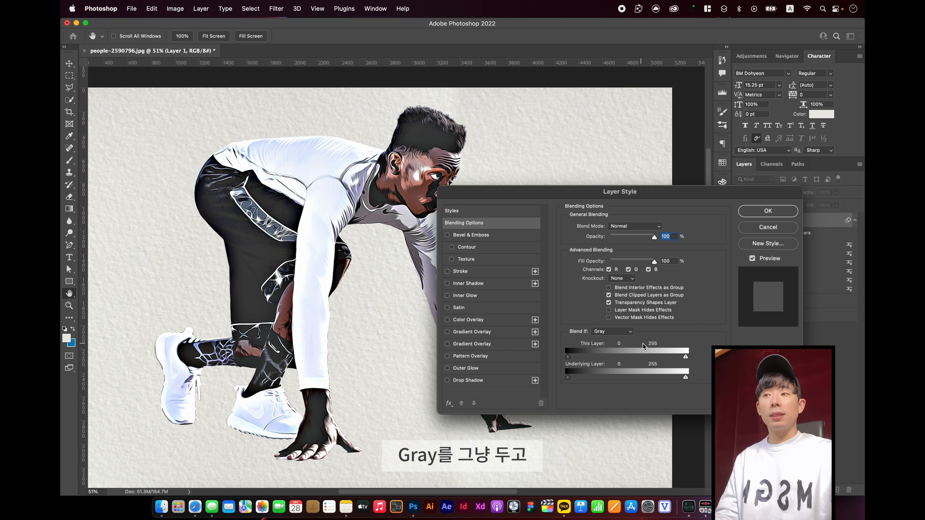
pyautogui.press('alt')
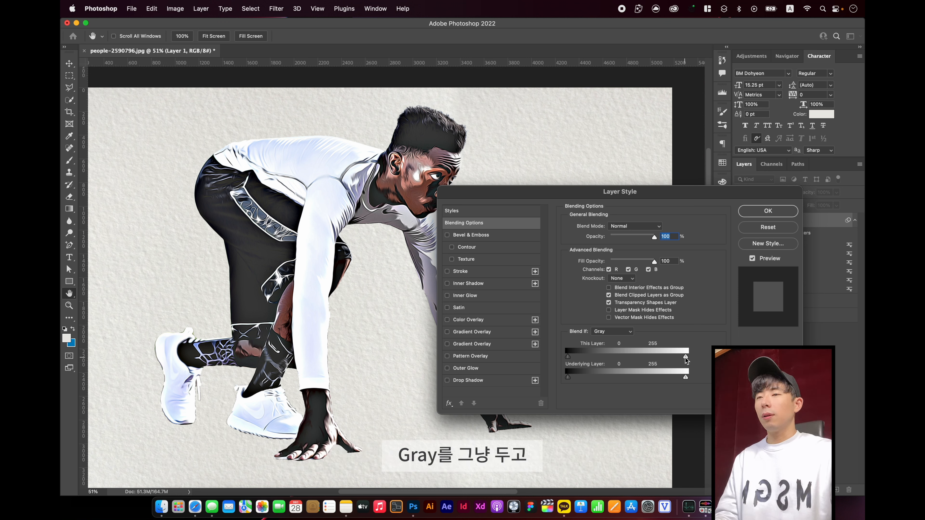
pyautogui.moveTo(686, 359); pyautogui.dragTo(671, 360)
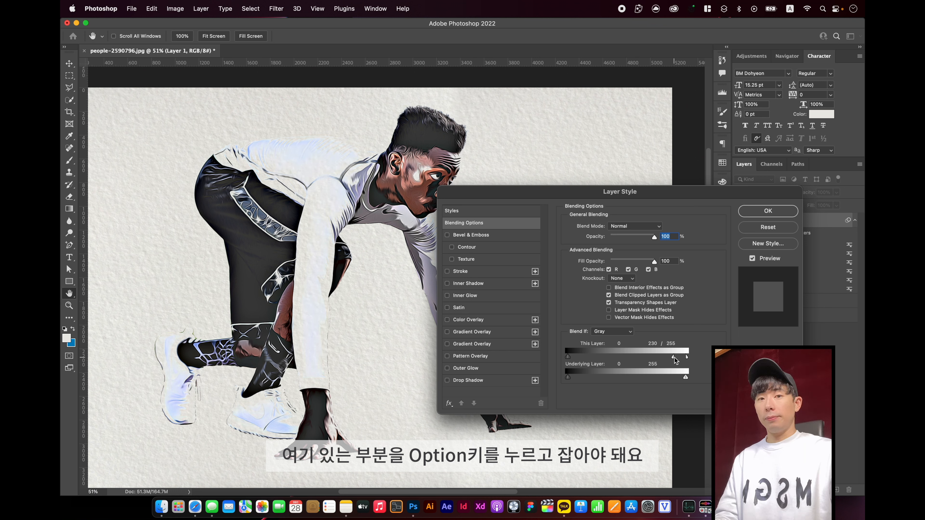
pyautogui.moveTo(674, 357); pyautogui.dragTo(611, 360)
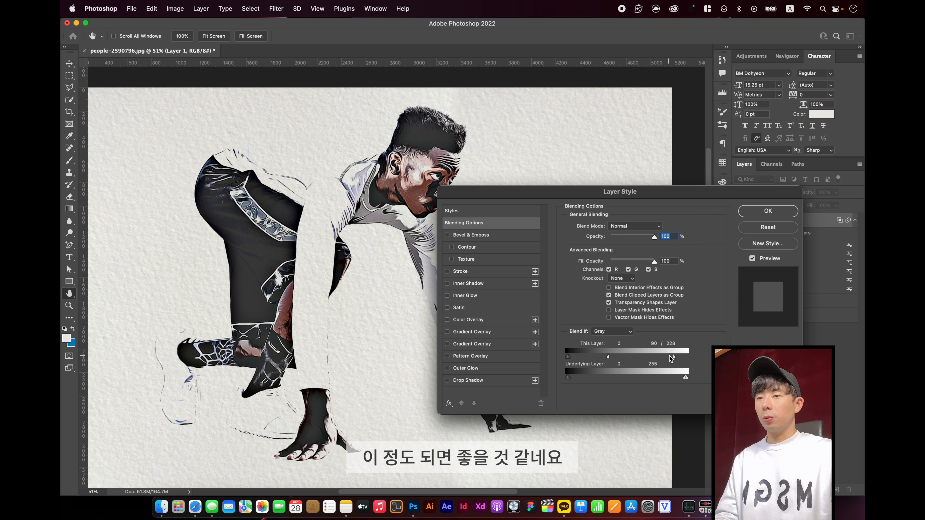
pyautogui.moveTo(674, 357); pyautogui.dragTo(636, 356)
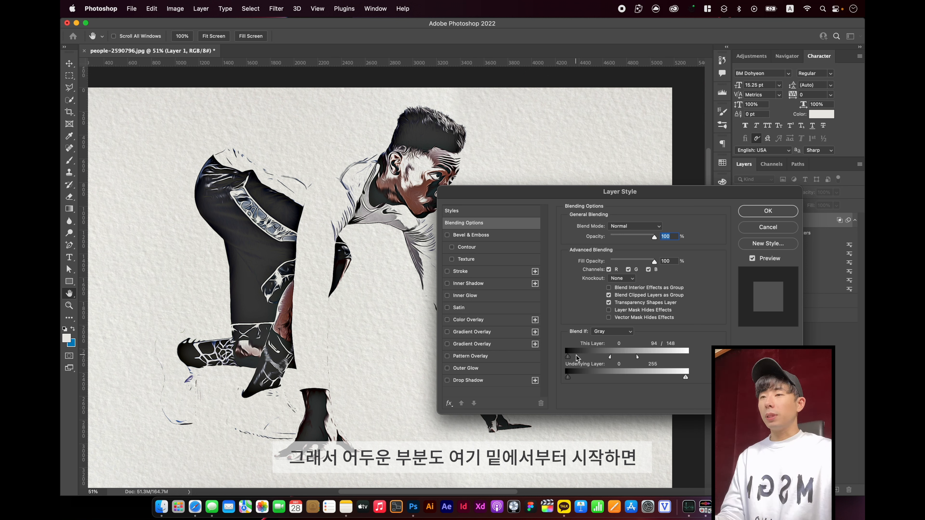
pyautogui.moveTo(569, 358)
pyautogui.mouseDown()
pyautogui.moveTo(589, 357)
pyautogui.moveTo(571, 358)
pyautogui.mouseUp()
pyautogui.moveTo(577, 360)
pyautogui.mouseDown()
pyautogui.moveTo(599, 360)
pyautogui.moveTo(568, 359)
pyautogui.mouseUp()
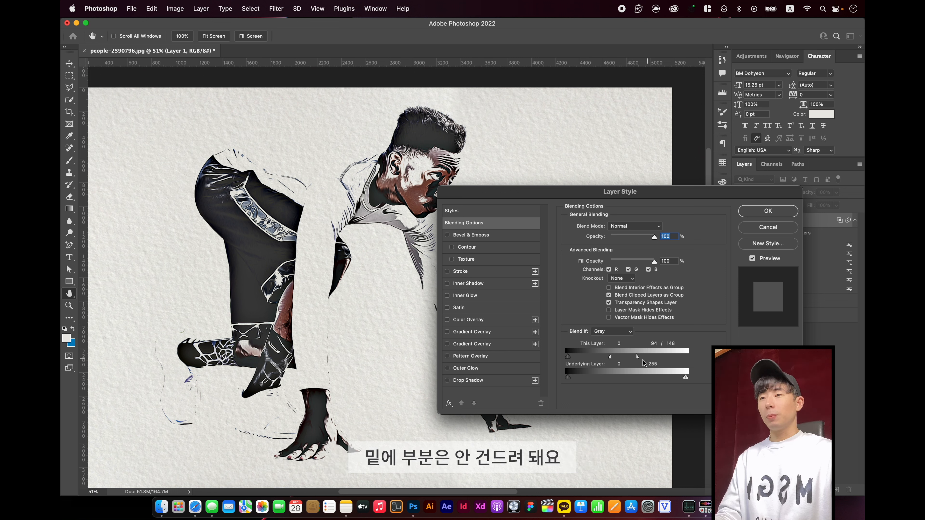
pyautogui.click(767, 211)
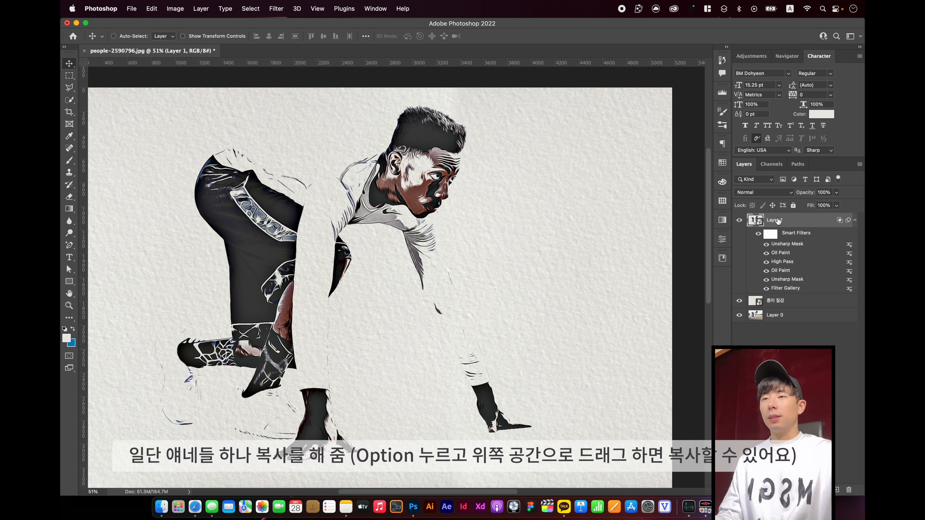
# Duplicate the runner's layer above itself and reset the copy's Blend If highlight value for This Layer to 255
pyautogui.moveTo(778, 219); pyautogui.dragTo(777, 215)
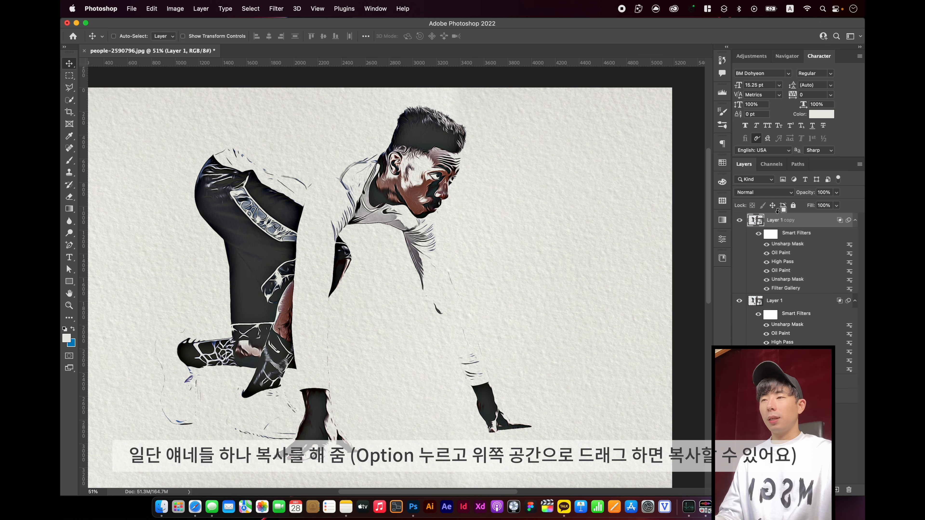
pyautogui.doubleClick(817, 224)
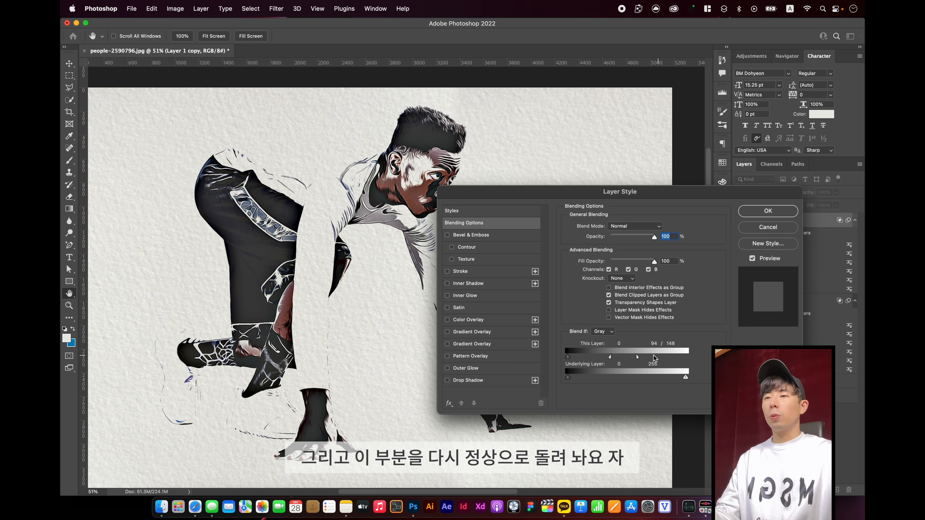
pyautogui.moveTo(638, 357); pyautogui.dragTo(708, 360)
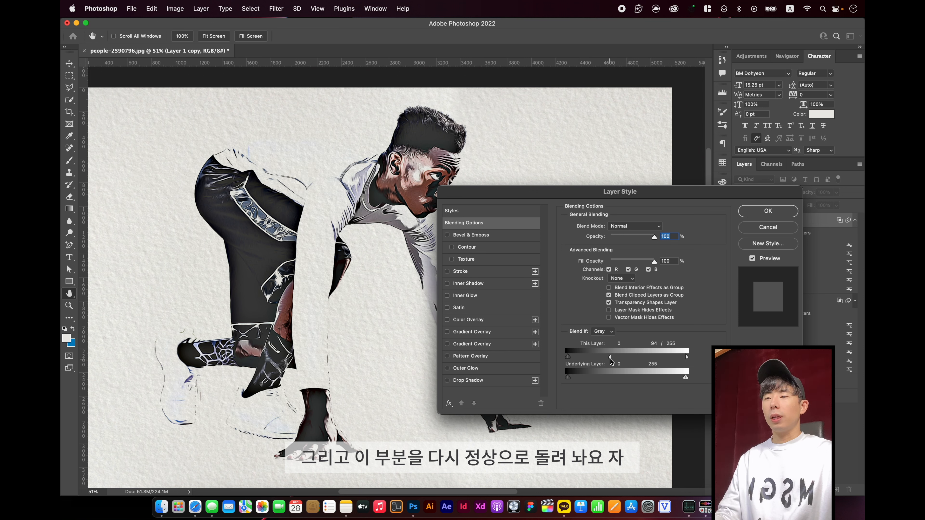
pyautogui.moveTo(610, 358); pyautogui.dragTo(686, 358)
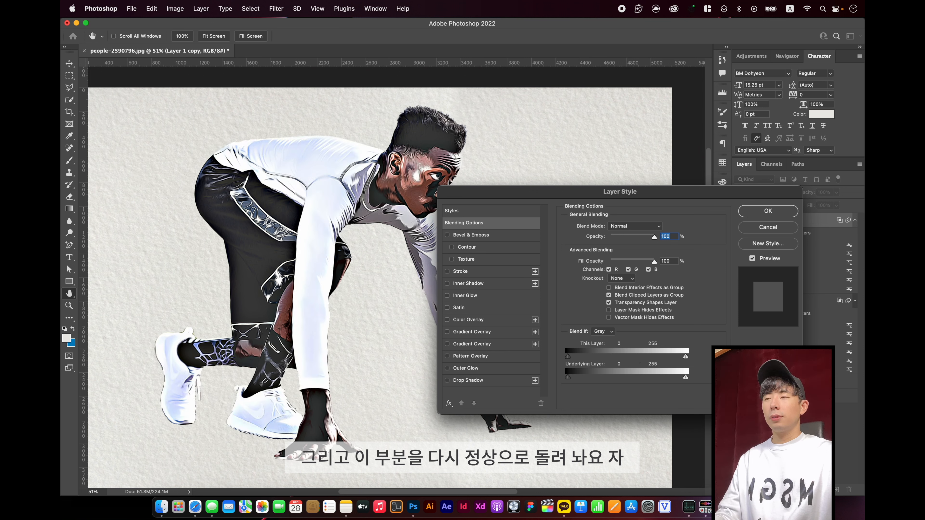
pyautogui.click(780, 216)
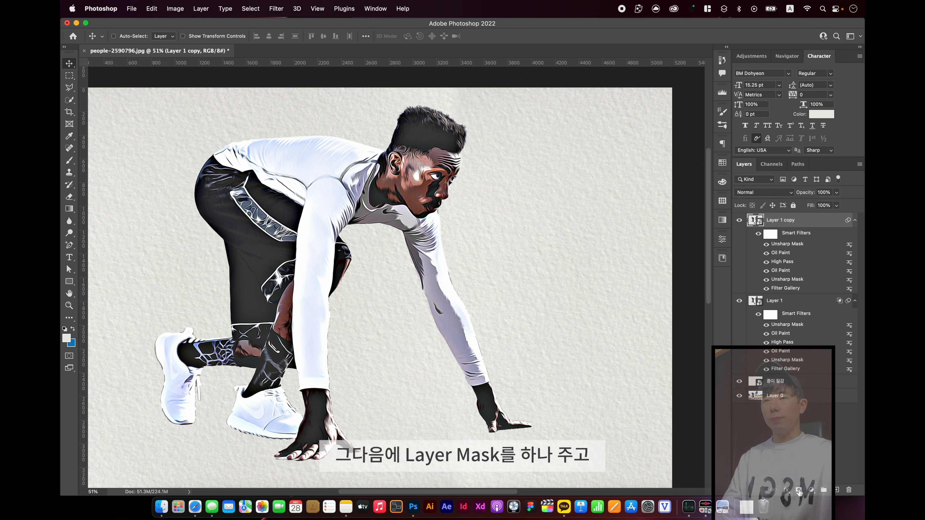
# Add a layer mask to the runner copy and erase a spot over the face with a 900 px eraser
pyautogui.click(798, 490)
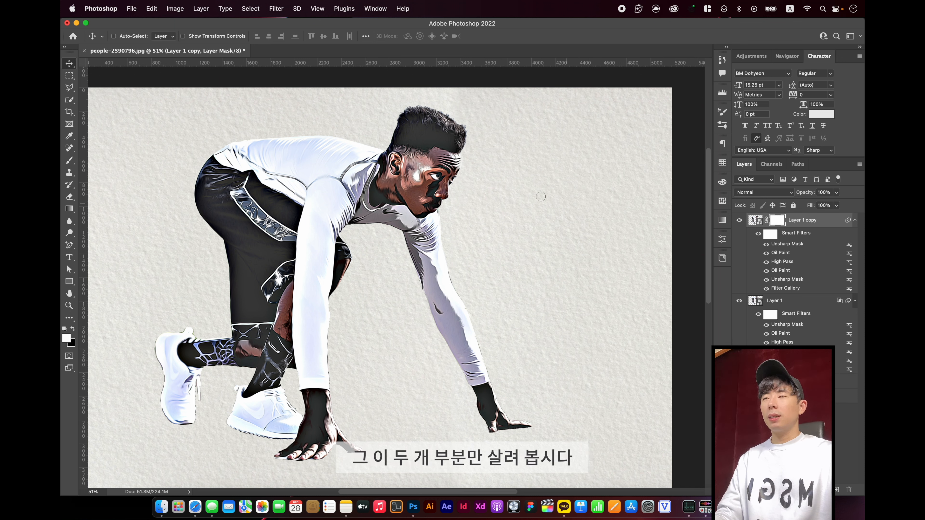
pyautogui.press('e')
pyautogui.press(']')
pyautogui.press(']')
pyautogui.press(']')
pyautogui.press(']')
pyautogui.press(']')
pyautogui.press(']')
pyautogui.press(']')
pyautogui.press(']')
pyautogui.press(']')
pyautogui.press(']')
pyautogui.press(']')
pyautogui.press(']')
pyautogui.press(']')
pyautogui.press(']')
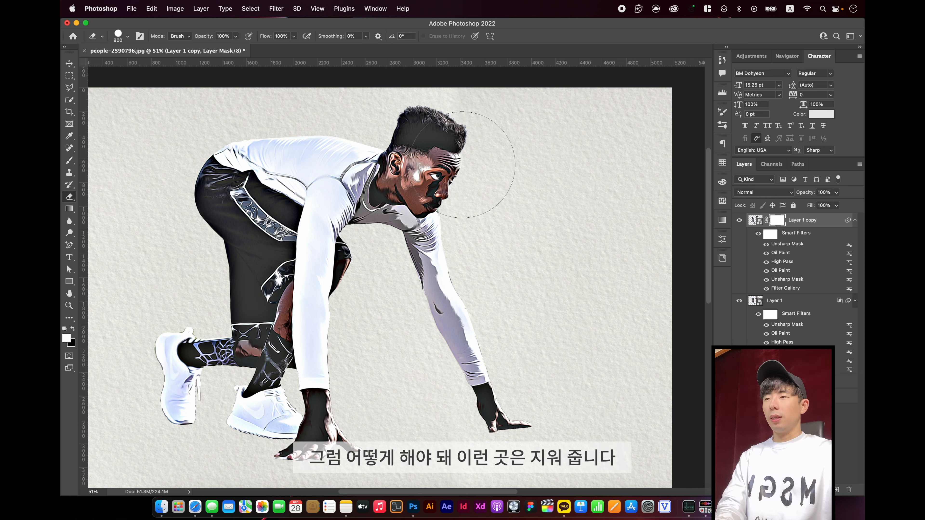
pyautogui.click(464, 165)
# Erase the copy's mask over the runner's face, hands and patterned socks with a 500 px Soft Round eraser at 0% hardness
pyautogui.press('[')
pyautogui.press('[')
pyautogui.press('[')
pyautogui.press('[')
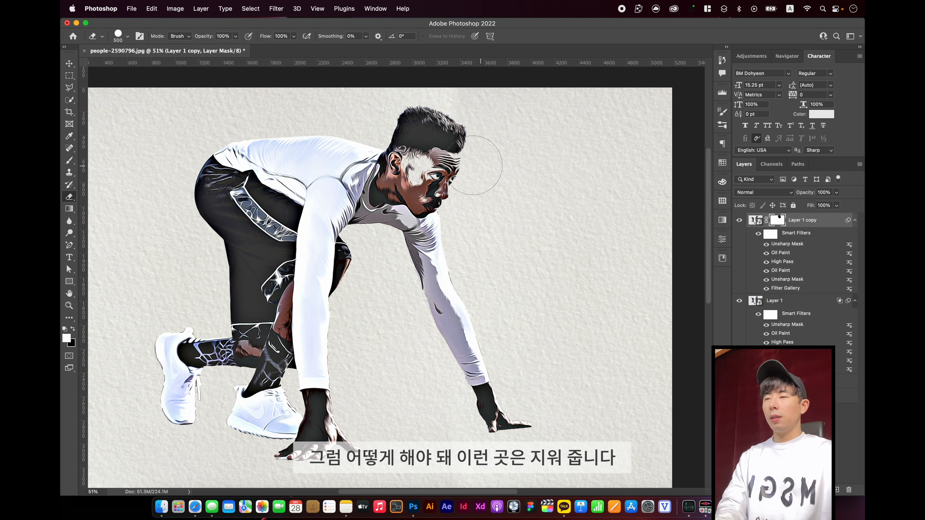
pyautogui.rightClick(452, 165)
pyautogui.click(508, 270)
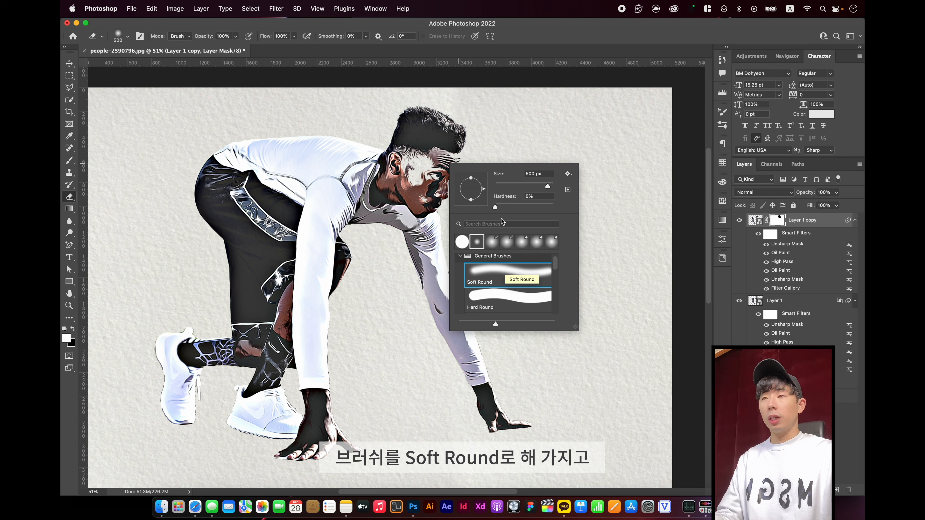
pyautogui.click(434, 163)
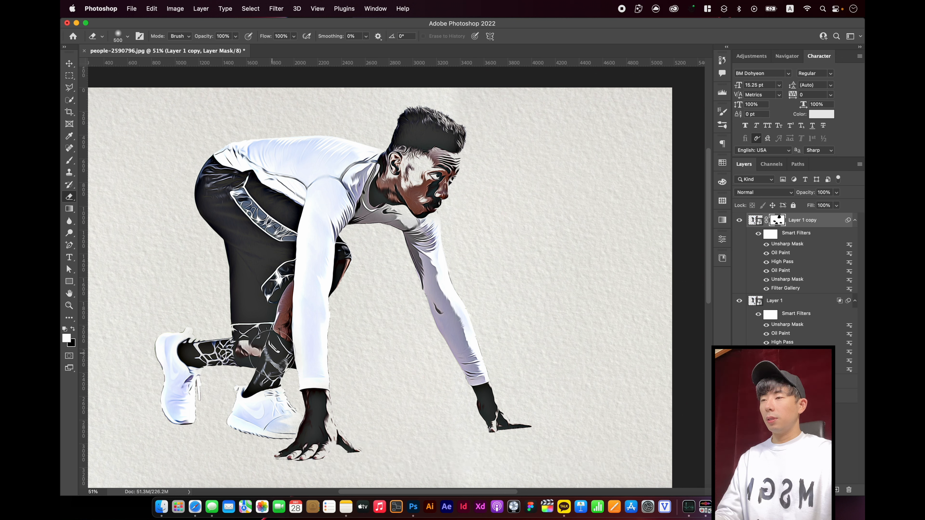
pyautogui.moveTo(268, 162); pyautogui.dragTo(262, 122)
pyautogui.press('super+z')
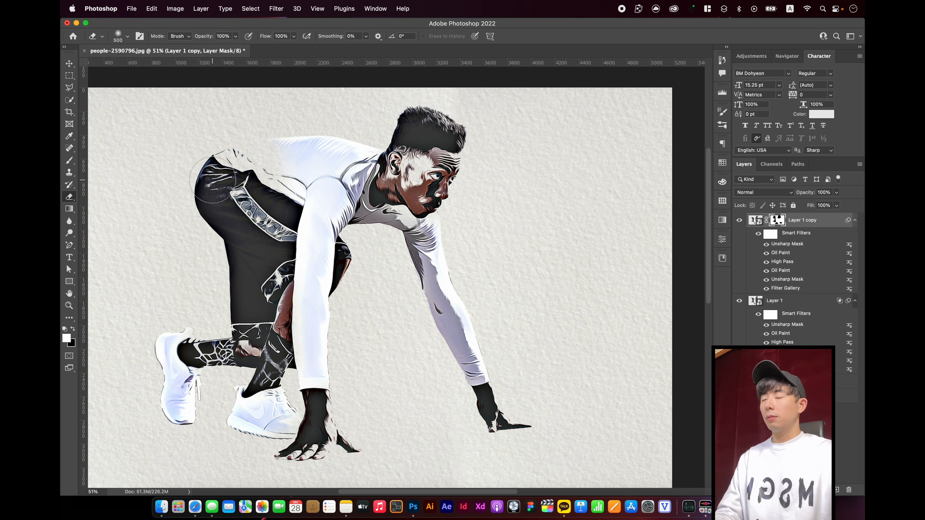
pyautogui.press('super+z')
pyautogui.press('super+z')
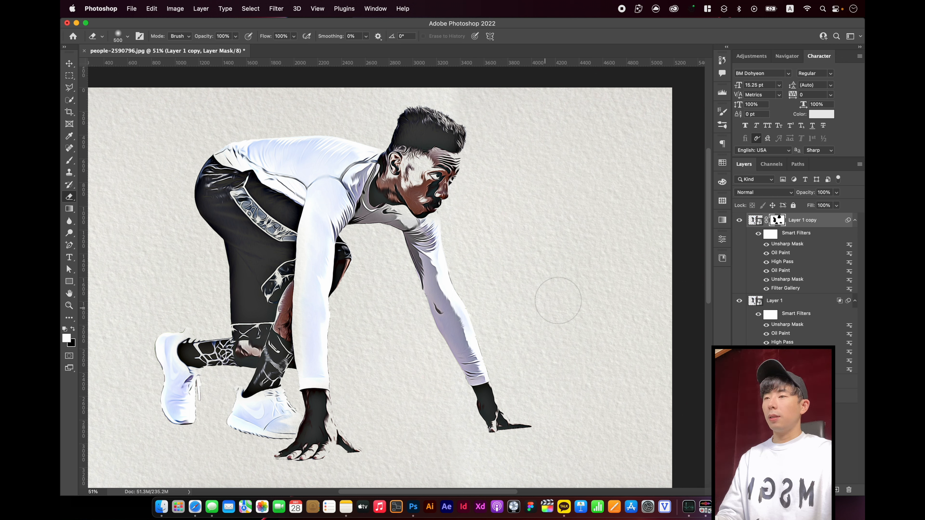
# Lower the runner copy layer's opacity to 62% and collapse the smart filter lists of both runner layers
pyautogui.click(836, 192)
pyautogui.moveTo(838, 203)
pyautogui.mouseDown()
pyautogui.moveTo(812, 206)
pyautogui.moveTo(823, 205)
pyautogui.mouseUp()
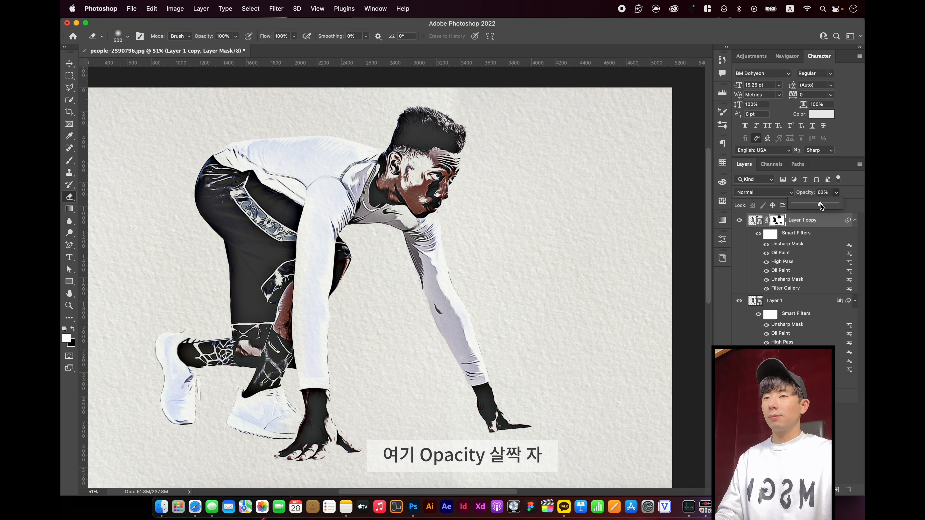
pyautogui.click(819, 223)
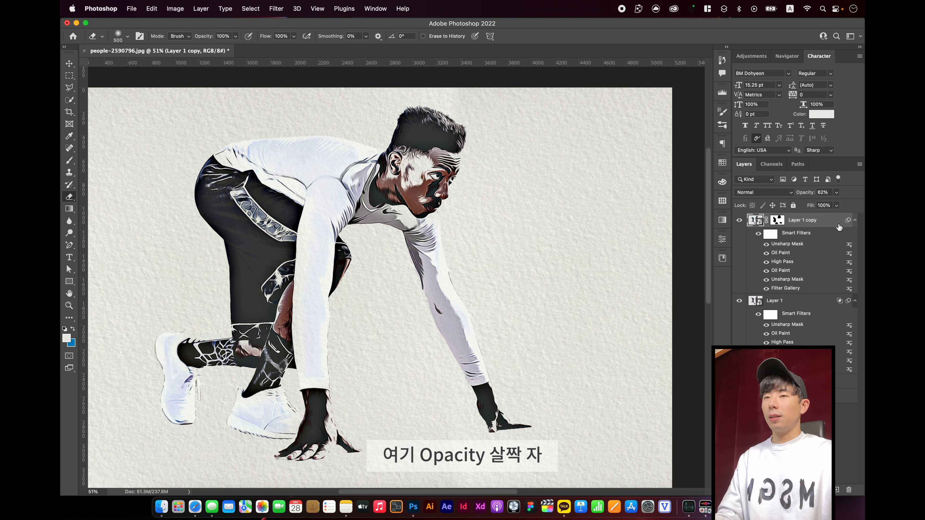
pyautogui.click(855, 220)
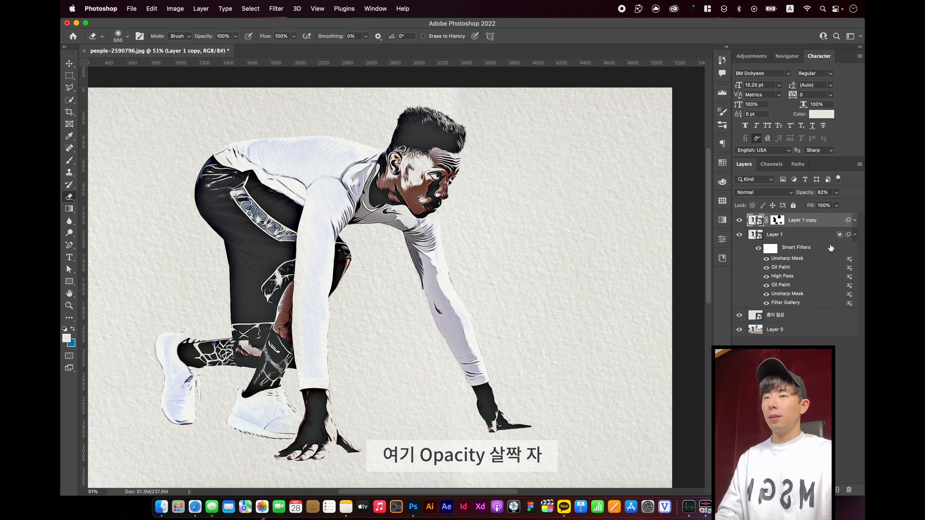
pyautogui.click(855, 235)
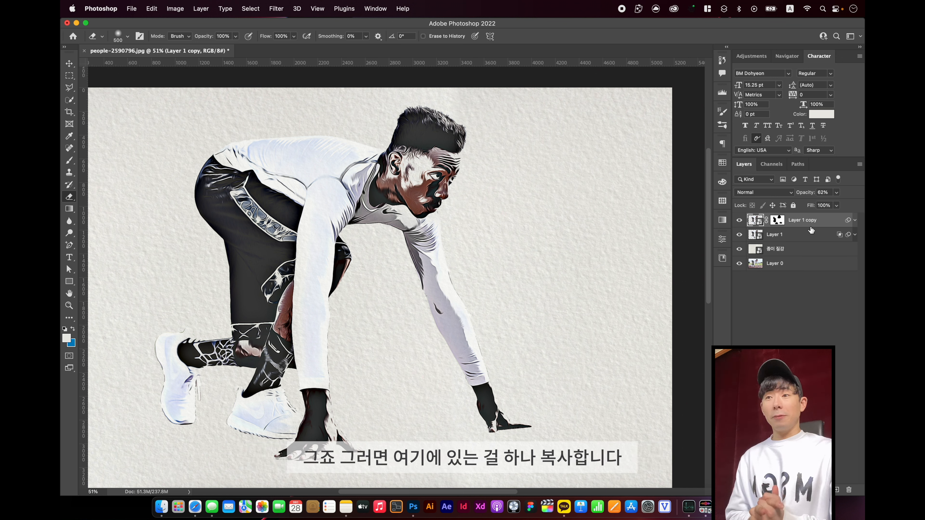
# Duplicate the original photo layer (Layer 0) and move the copy above the paper texture layer
pyautogui.click(793, 267)
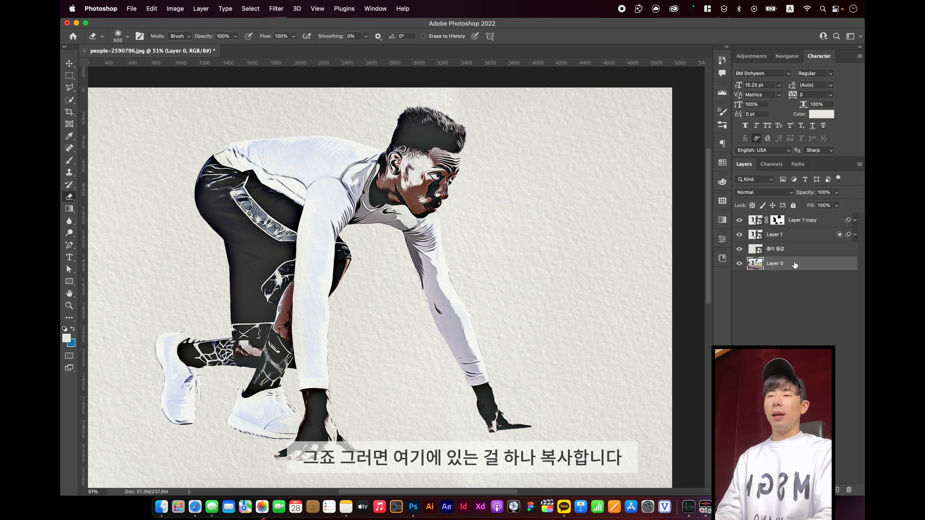
pyautogui.press('super+j')
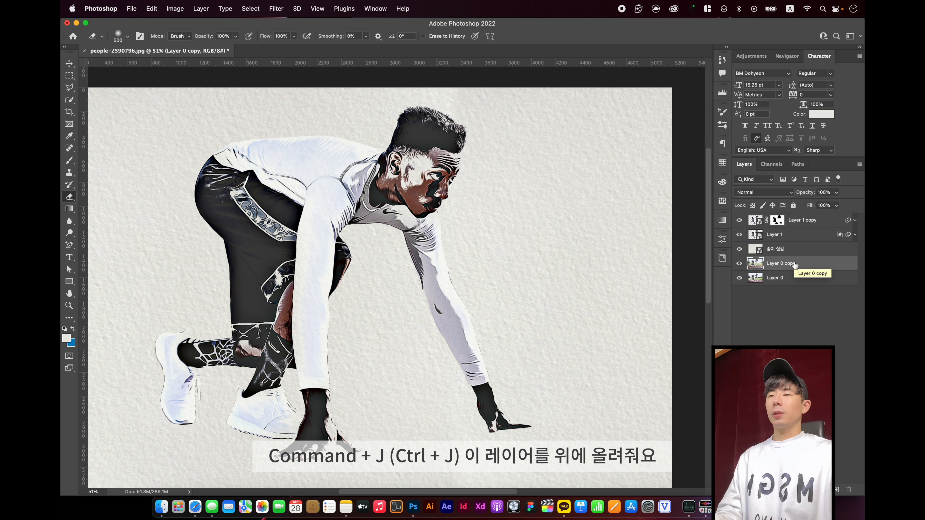
pyautogui.moveTo(794, 265); pyautogui.dragTo(792, 243)
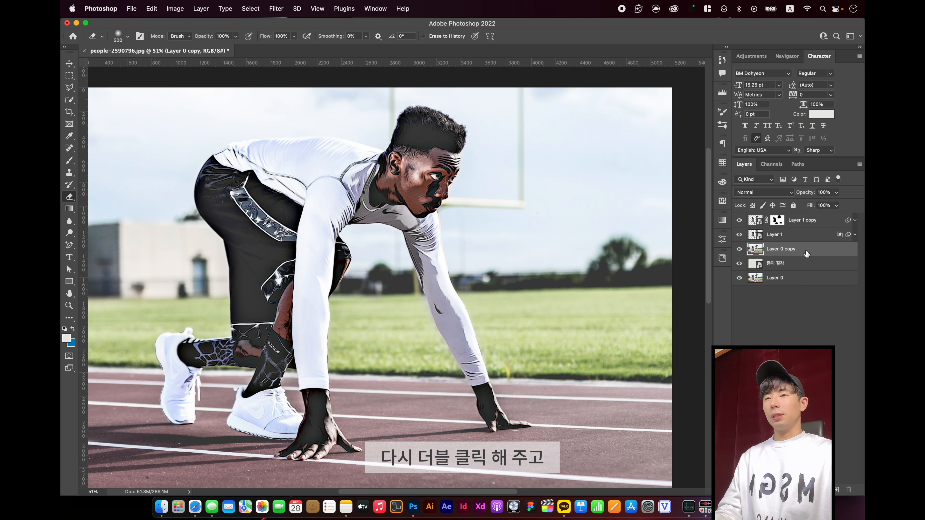
# Set the Layer 0 copy's Gray Blend If for This Layer to split highlight values of 49 / 93
pyautogui.doubleClick(806, 252)
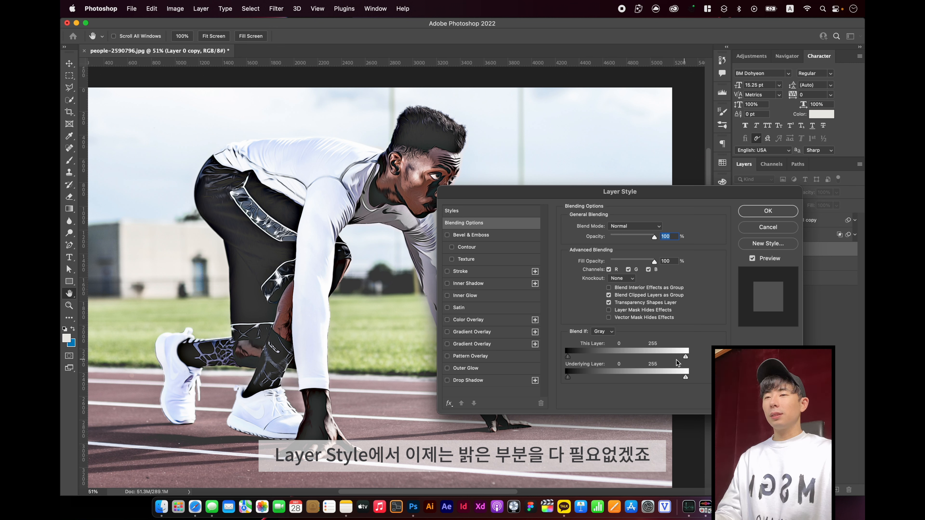
pyautogui.moveTo(685, 356); pyautogui.dragTo(589, 358)
pyautogui.press('alt')
pyautogui.press('alt')
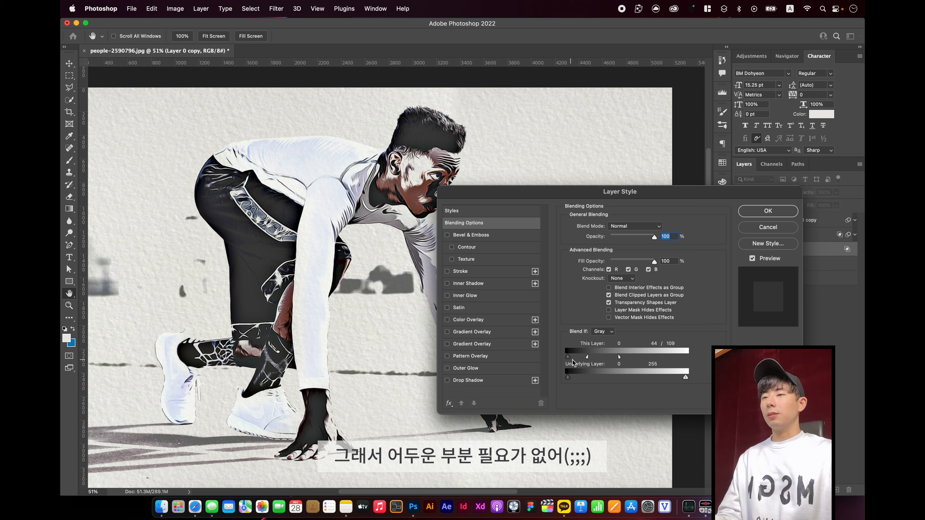
pyautogui.press('alt')
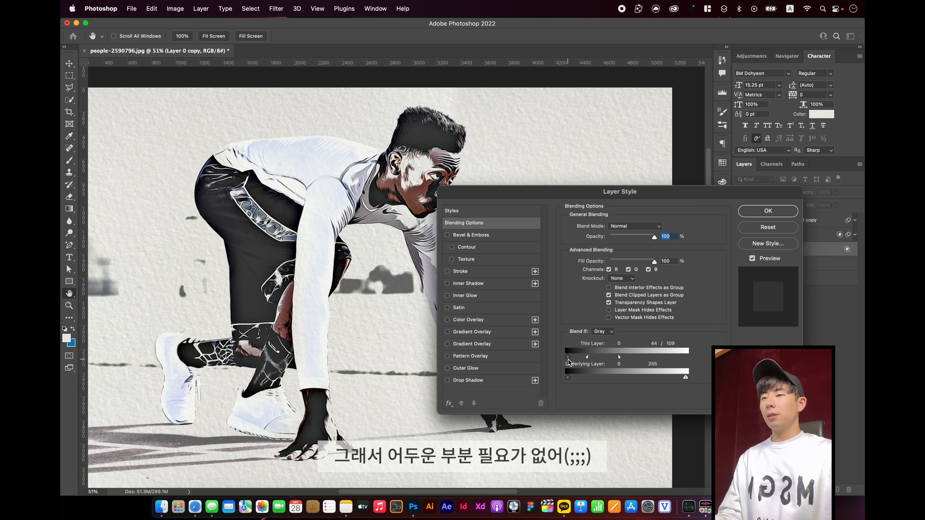
pyautogui.moveTo(568, 357); pyautogui.dragTo(590, 356)
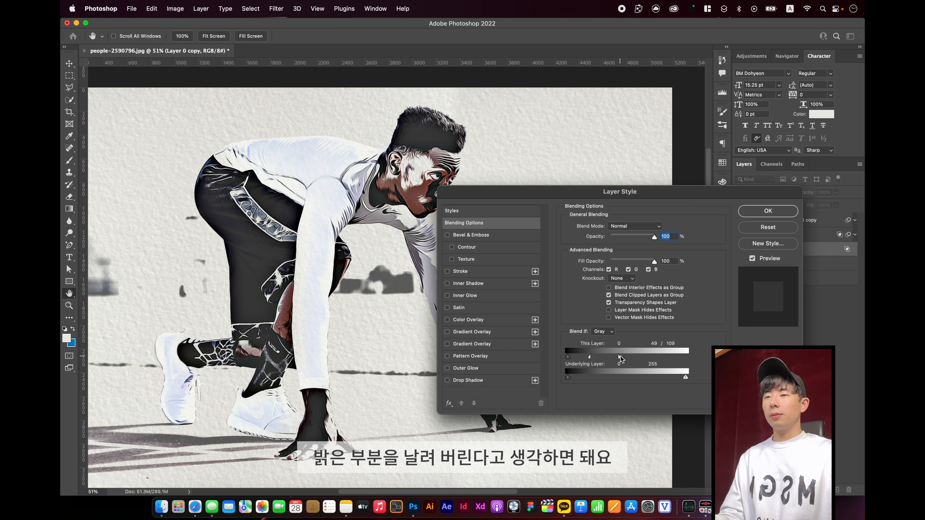
pyautogui.moveTo(620, 356); pyautogui.dragTo(611, 358)
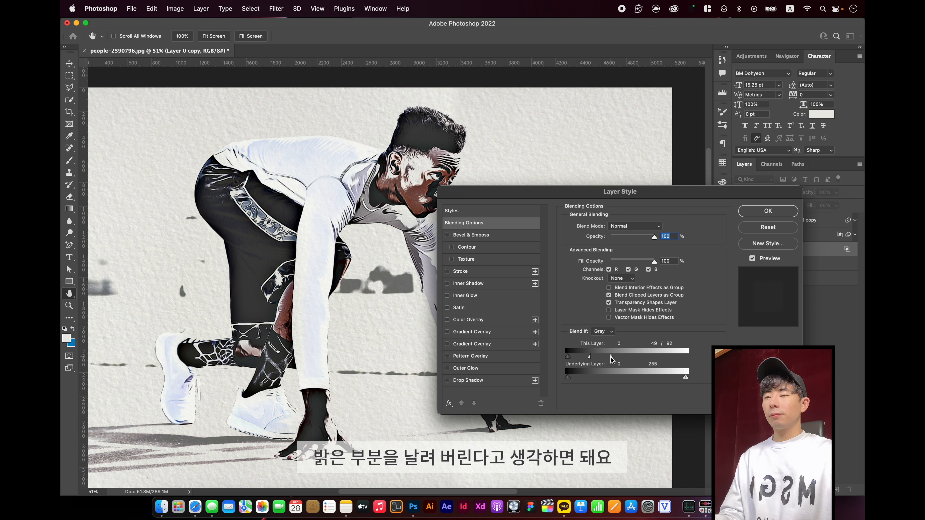
pyautogui.click(765, 212)
# Add a layer mask to the Layer 0 copy and erase the background treeline and field edge with an 800 px eraser
pyautogui.press('e')
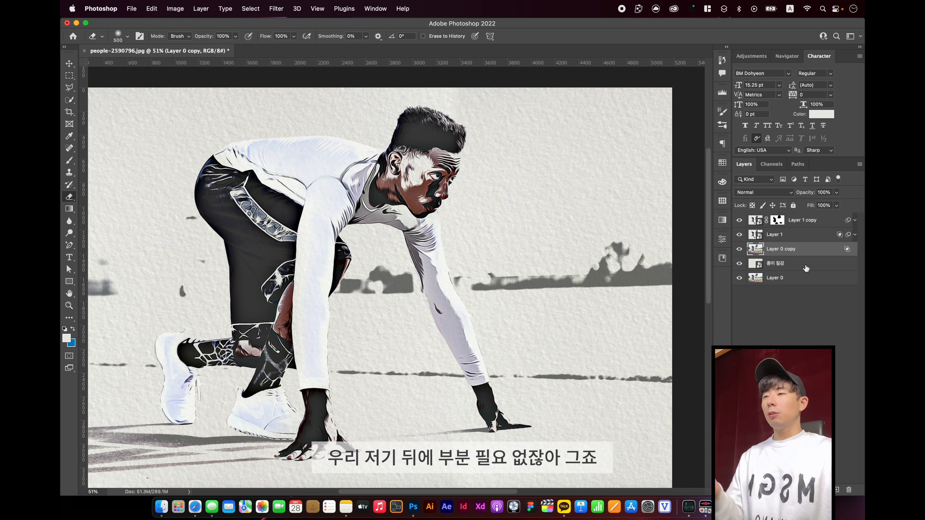
pyautogui.click(799, 489)
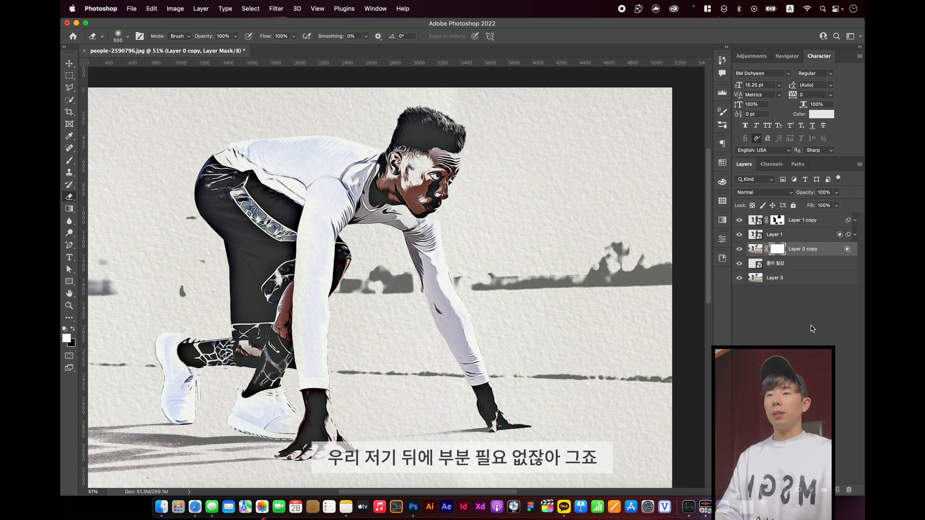
pyautogui.press(']')
pyautogui.press(']')
pyautogui.press(']')
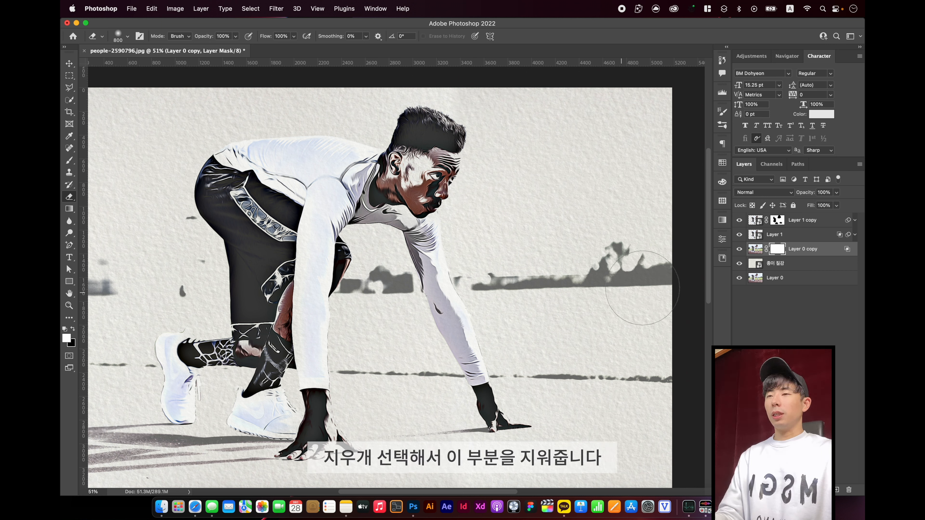
pyautogui.moveTo(642, 295)
pyautogui.mouseDown()
pyautogui.moveTo(621, 265)
pyautogui.moveTo(583, 261)
pyautogui.moveTo(460, 270)
pyautogui.moveTo(633, 270)
pyautogui.moveTo(283, 261)
pyautogui.moveTo(362, 274)
pyautogui.moveTo(184, 282)
pyautogui.moveTo(266, 279)
pyautogui.moveTo(198, 218)
pyautogui.moveTo(119, 277)
pyautogui.mouseUp()
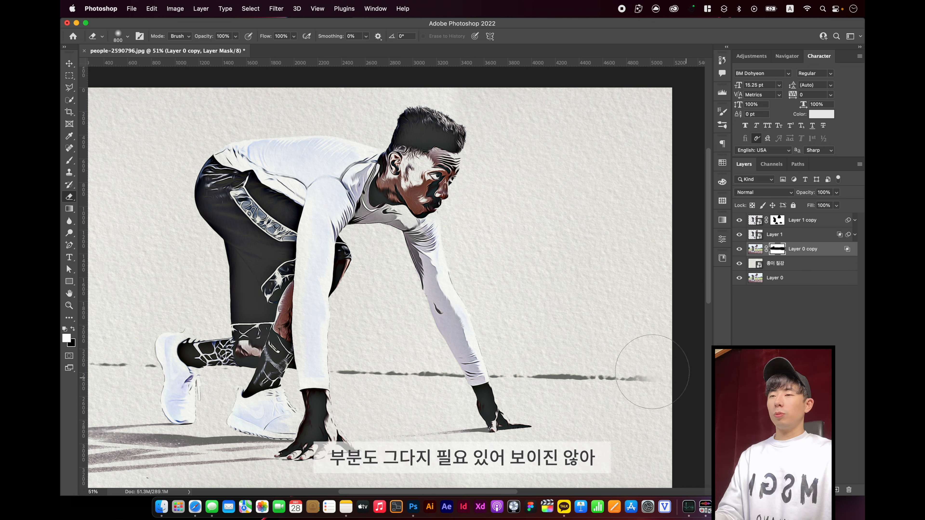
pyautogui.moveTo(641, 364)
pyautogui.mouseDown()
pyautogui.moveTo(329, 342)
pyautogui.moveTo(532, 357)
pyautogui.mouseUp()
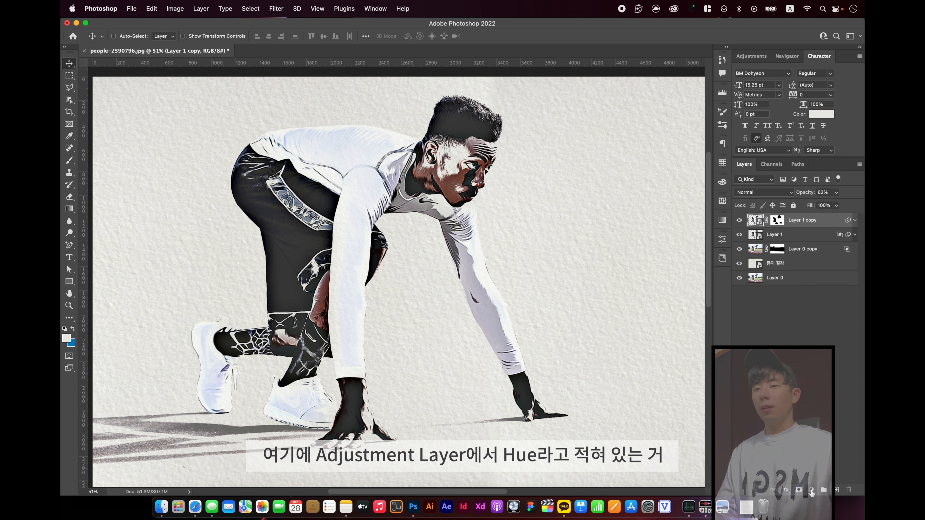
# Add a Hue/Saturation adjustment layer above the runner copy and set its Saturation to +43
pyautogui.click(811, 491)
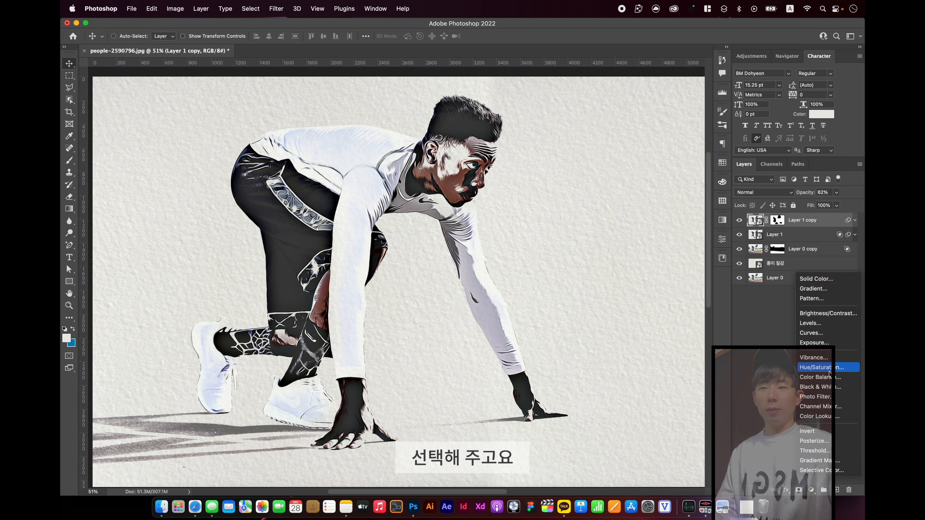
pyautogui.click(819, 367)
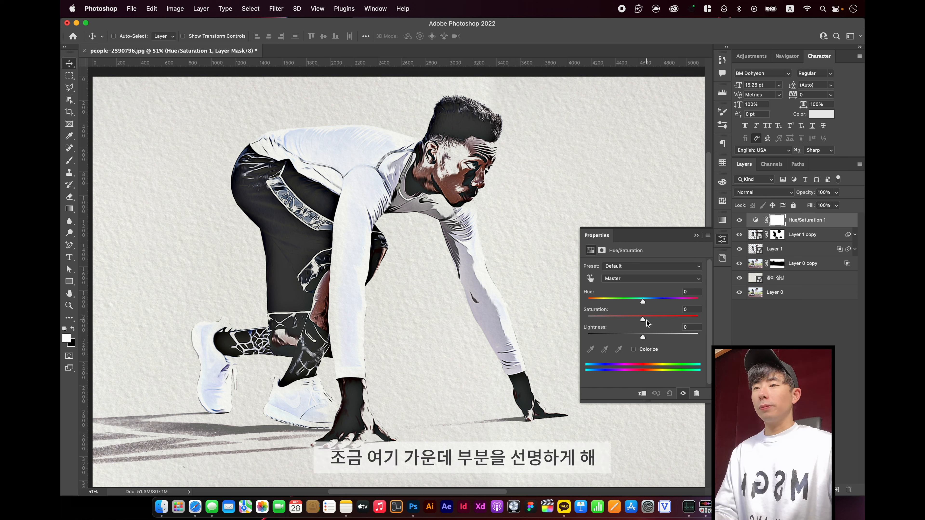
pyautogui.moveTo(645, 321); pyautogui.dragTo(671, 319)
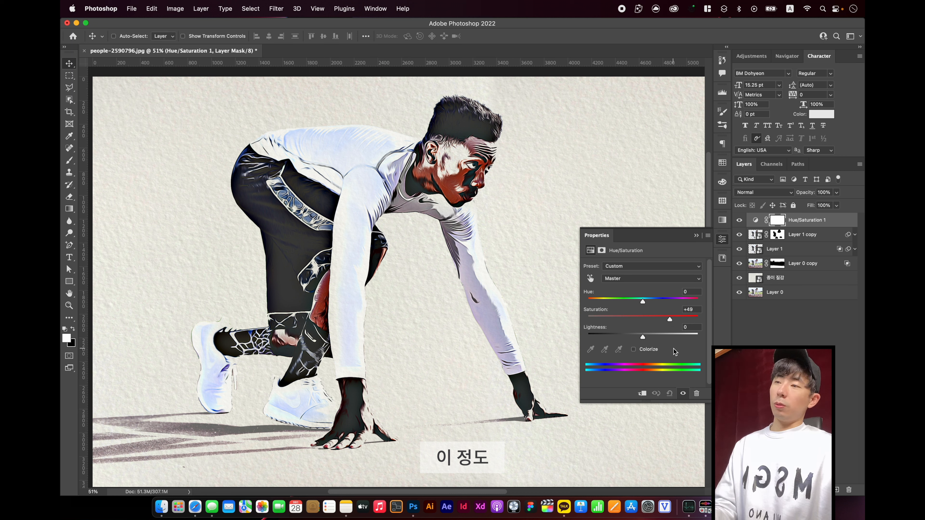
pyautogui.moveTo(663, 320)
pyautogui.mouseDown()
pyautogui.moveTo(672, 319)
pyautogui.moveTo(655, 318)
pyautogui.moveTo(664, 318)
pyautogui.mouseUp()
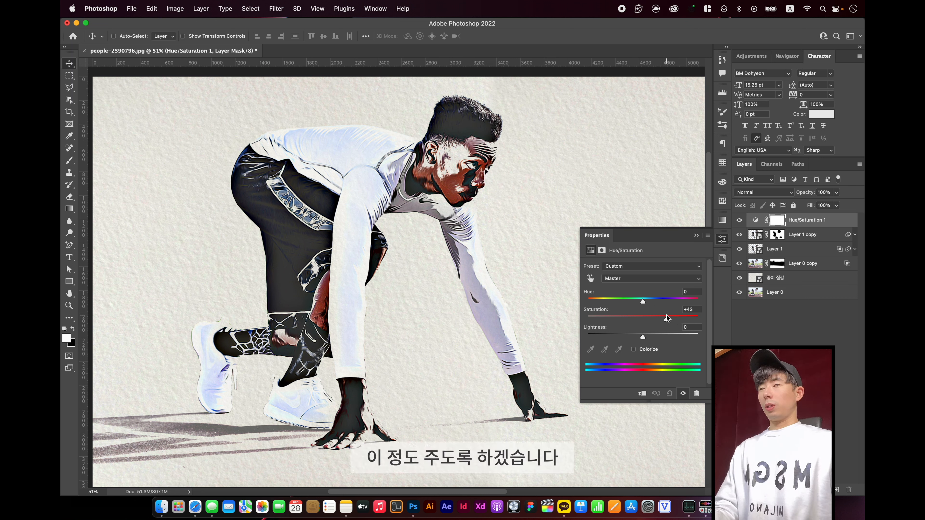
pyautogui.click(780, 372)
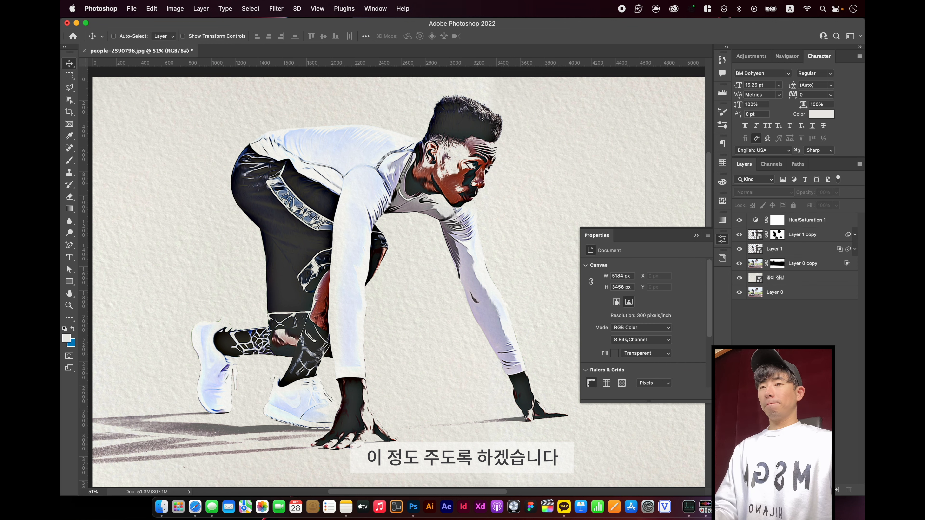
pyautogui.click(722, 240)
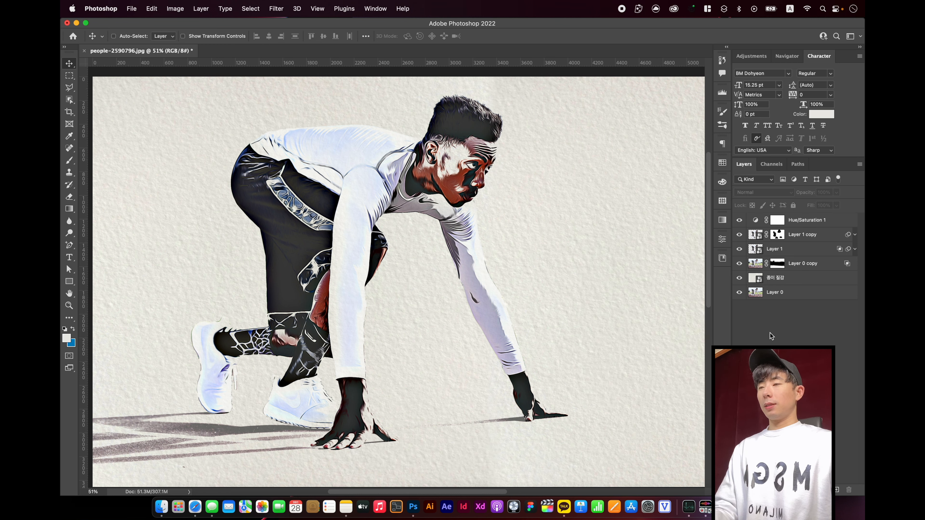
pyautogui.scroll(5, 604, 283)
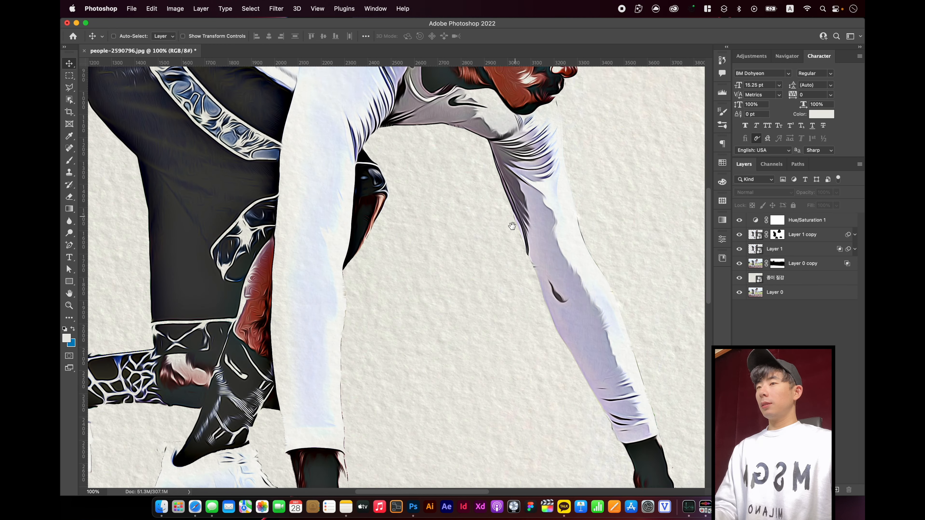
pyautogui.moveTo(512, 226); pyautogui.dragTo(368, 279)
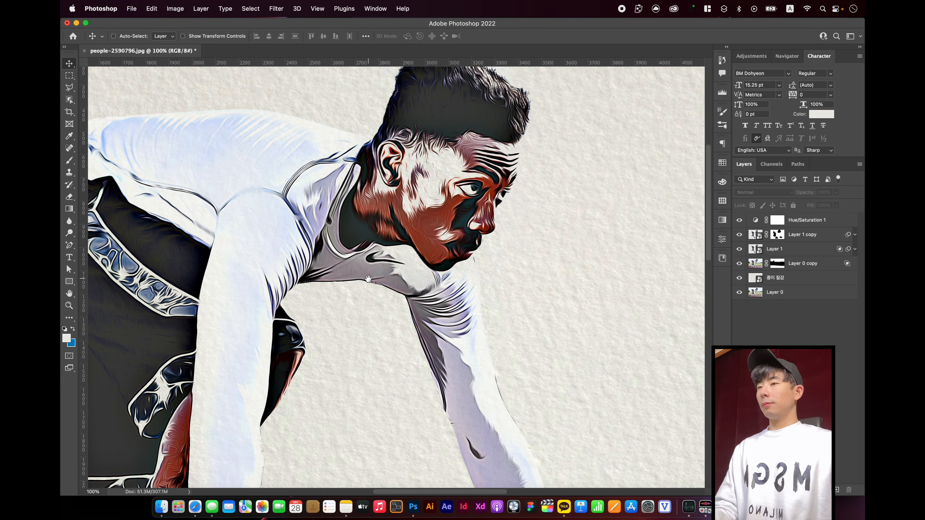
pyautogui.press('super+0')
pyautogui.moveTo(436, 237)
pyautogui.mouseDown()
pyautogui.moveTo(494, 245)
pyautogui.moveTo(429, 238)
pyautogui.moveTo(442, 239)
pyautogui.moveTo(437, 232)
pyautogui.mouseUp()
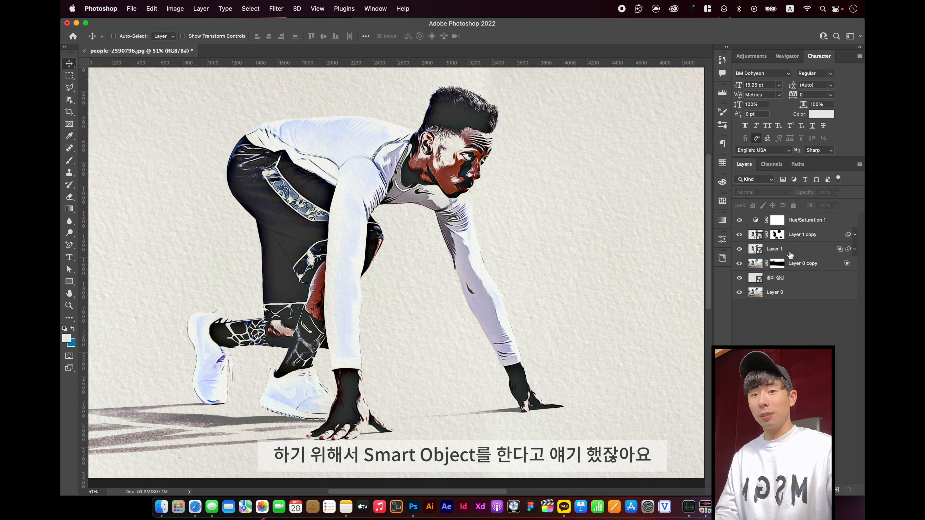
# Hide the Hue/Saturation 1, Layer 1 copy and Layer 0 copy layers
pyautogui.click(739, 220)
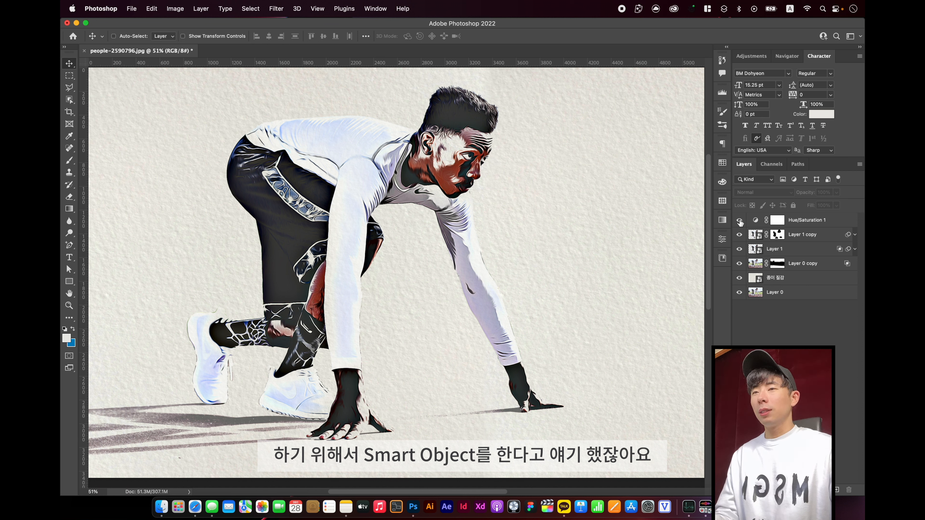
pyautogui.click(739, 235)
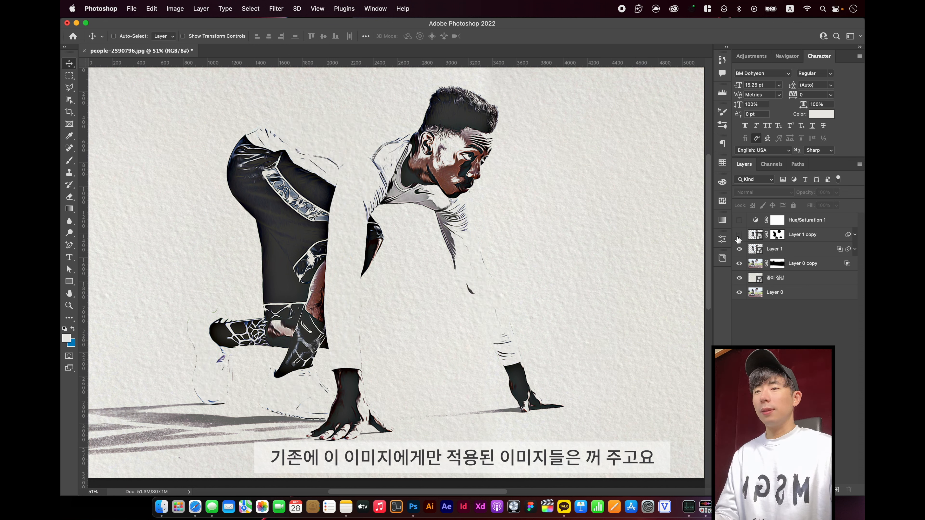
pyautogui.click(739, 265)
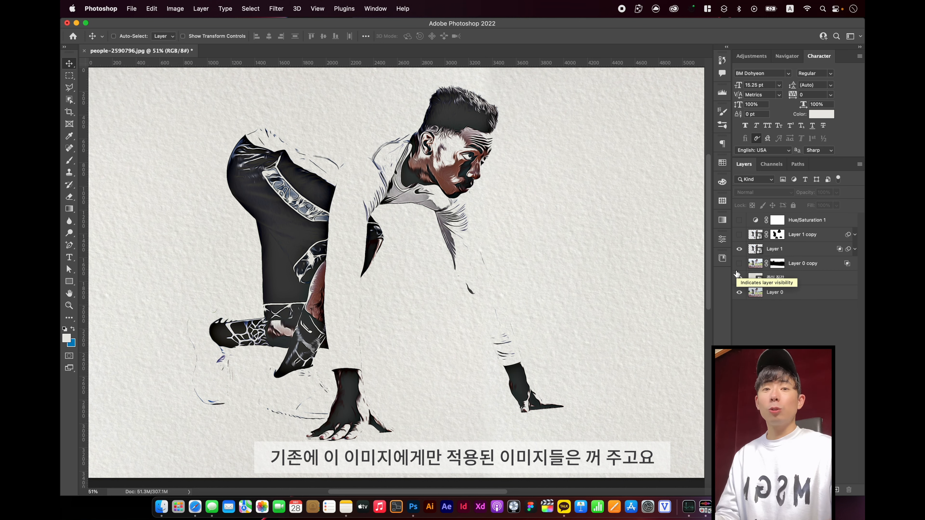
# Open Layer 1's smart object contents and place the portrait-2194457 photo above the runner, enlarged to cover the canvas
pyautogui.doubleClick(755, 249)
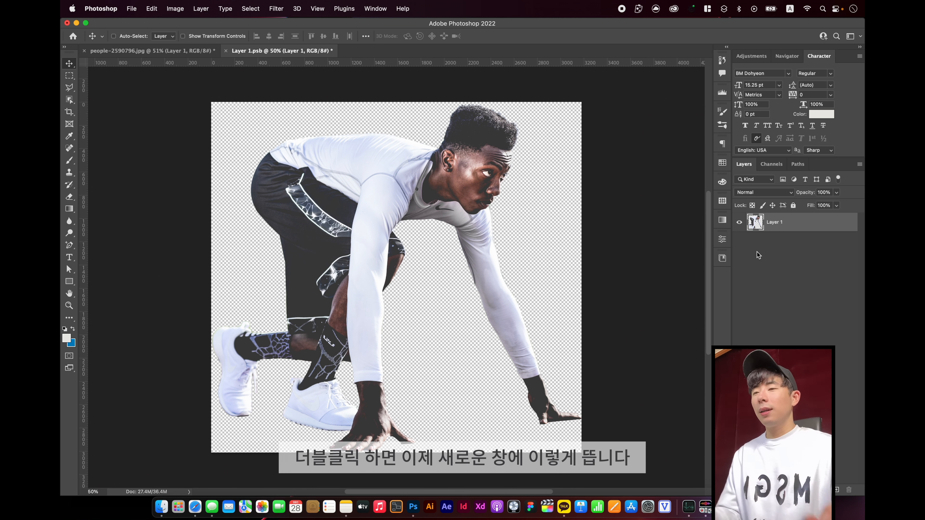
pyautogui.click(161, 506)
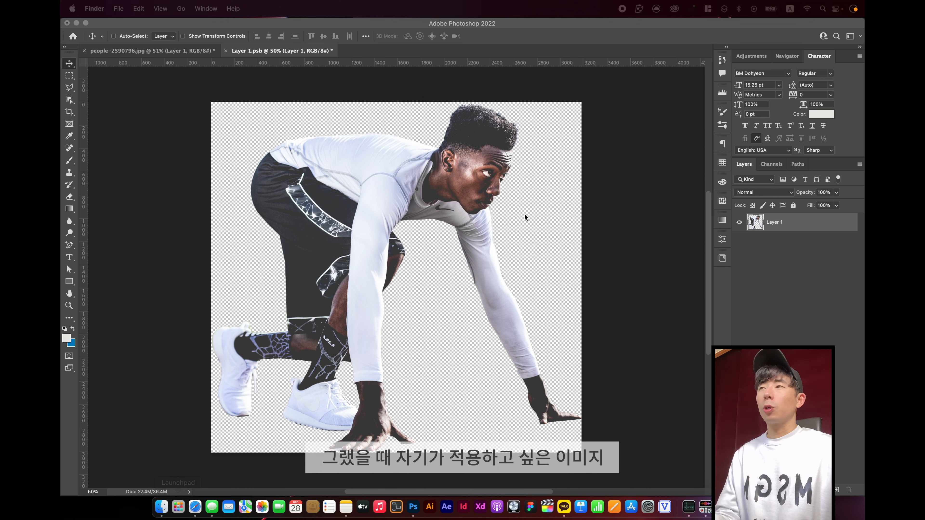
pyautogui.moveTo(464, 246); pyautogui.dragTo(437, 265)
pyautogui.moveTo(581, 187); pyautogui.dragTo(681, 89)
pyautogui.press('Return')
pyautogui.moveTo(497, 242); pyautogui.dragTo(588, 184)
# Select the man in the portrait photo with a rectangular Object Selection around his whole figure
pyautogui.click(70, 100)
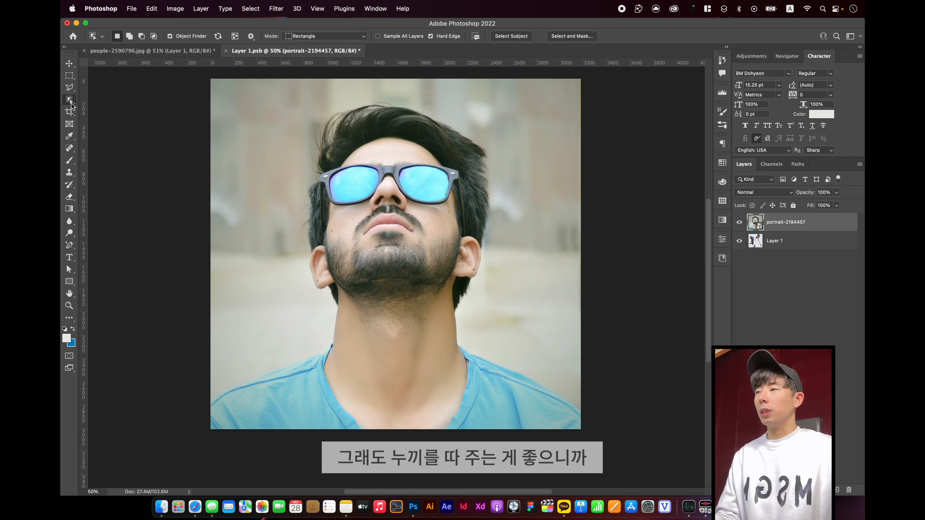
pyautogui.moveTo(204, 94); pyautogui.dragTo(622, 407)
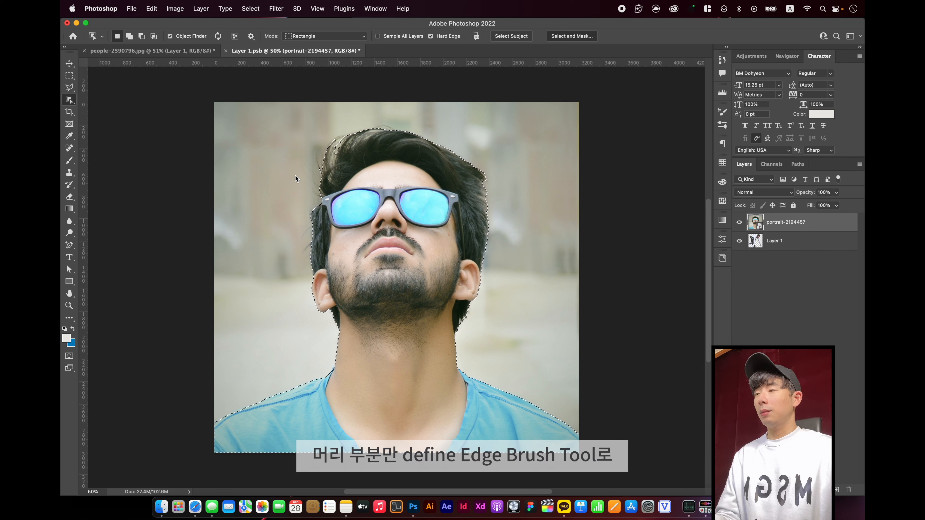
# Refine the selection's hair edges in Select and Mask with the Refine Edge Brush at size 175 around the man's head
pyautogui.press('super+alt+r')
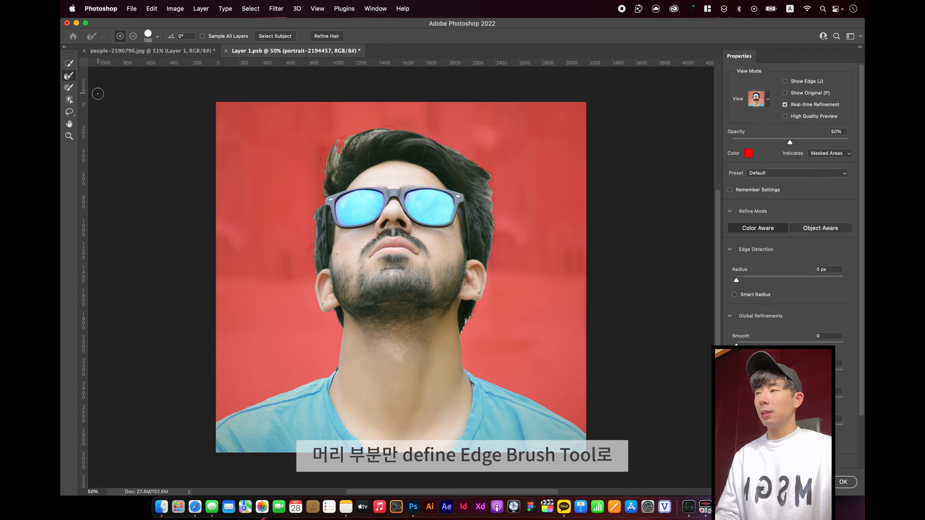
pyautogui.press(']')
pyautogui.press(']')
pyautogui.press(']')
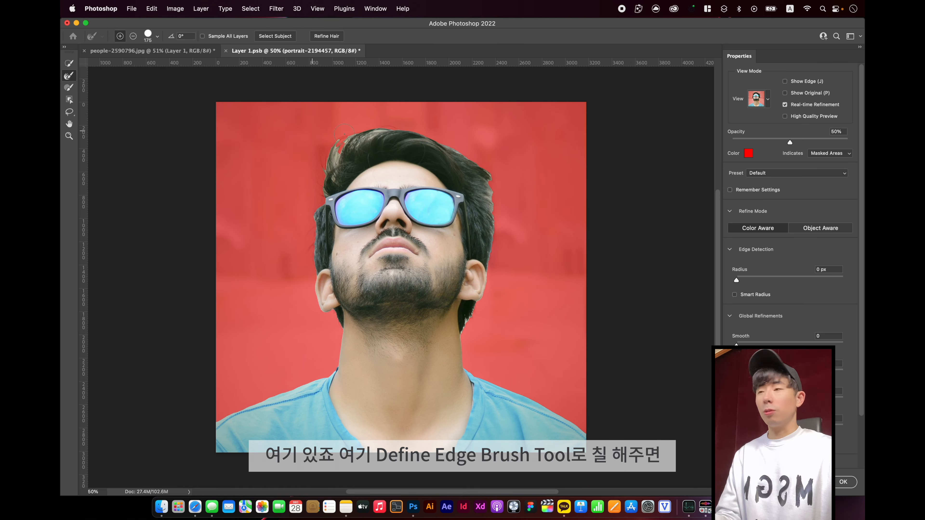
pyautogui.moveTo(349, 136)
pyautogui.mouseDown()
pyautogui.moveTo(328, 166)
pyautogui.moveTo(389, 128)
pyautogui.moveTo(377, 129)
pyautogui.moveTo(466, 144)
pyautogui.moveTo(473, 166)
pyautogui.moveTo(466, 159)
pyautogui.moveTo(499, 191)
pyautogui.moveTo(499, 230)
pyautogui.moveTo(512, 228)
pyautogui.moveTo(510, 290)
pyautogui.moveTo(493, 251)
pyautogui.mouseUp()
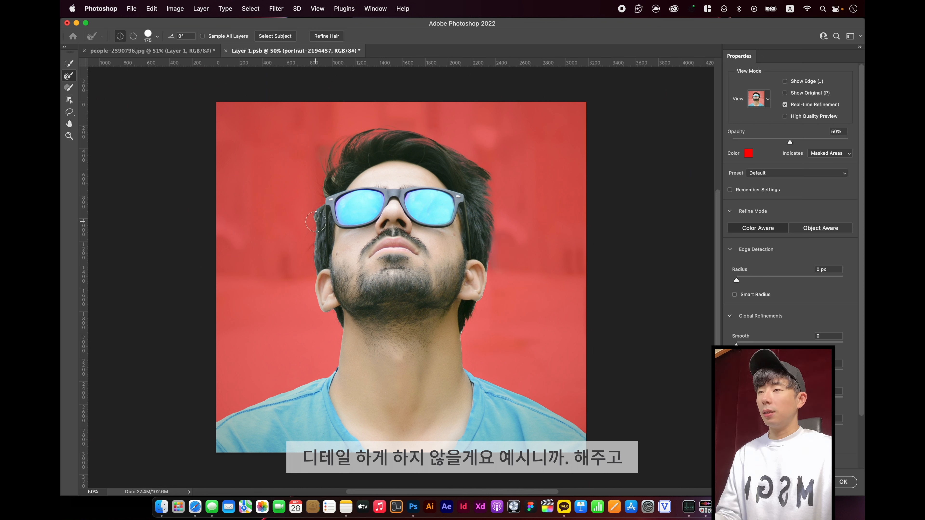
pyautogui.moveTo(316, 221); pyautogui.dragTo(318, 268)
pyautogui.moveTo(309, 216); pyautogui.dragTo(313, 265)
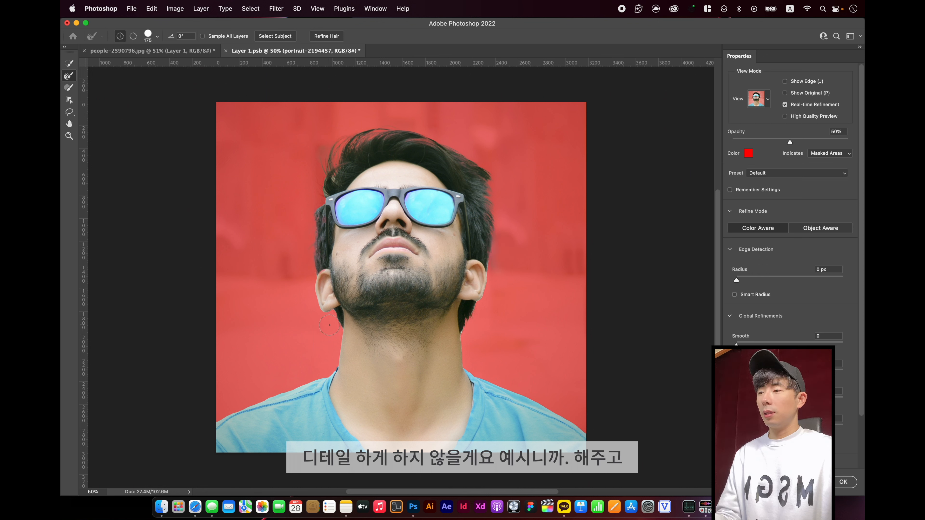
pyautogui.click(843, 482)
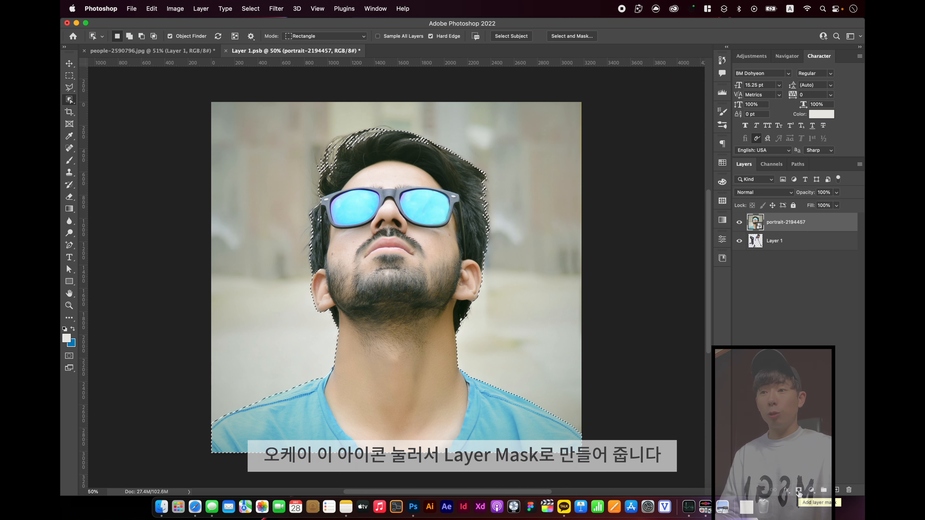
# Mask the portrait layer to the selection, hide the runner's Layer 1, and save the smart object contents to update the people-2590796.jpg document
pyautogui.click(798, 491)
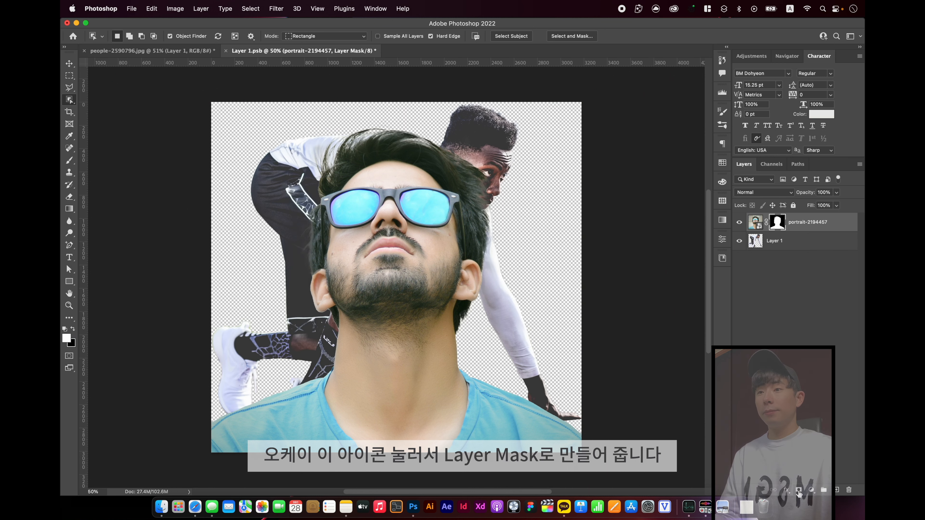
pyautogui.click(792, 244)
pyautogui.click(738, 242)
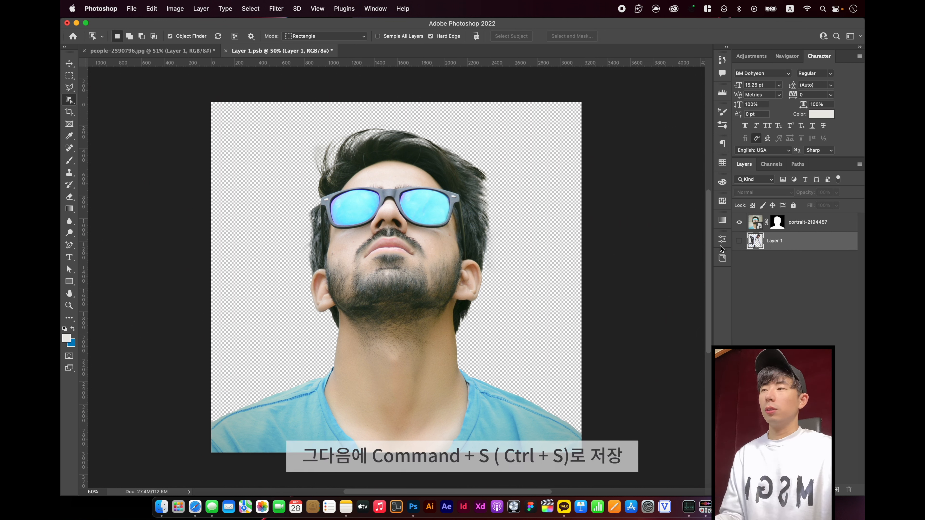
pyautogui.press('super+s')
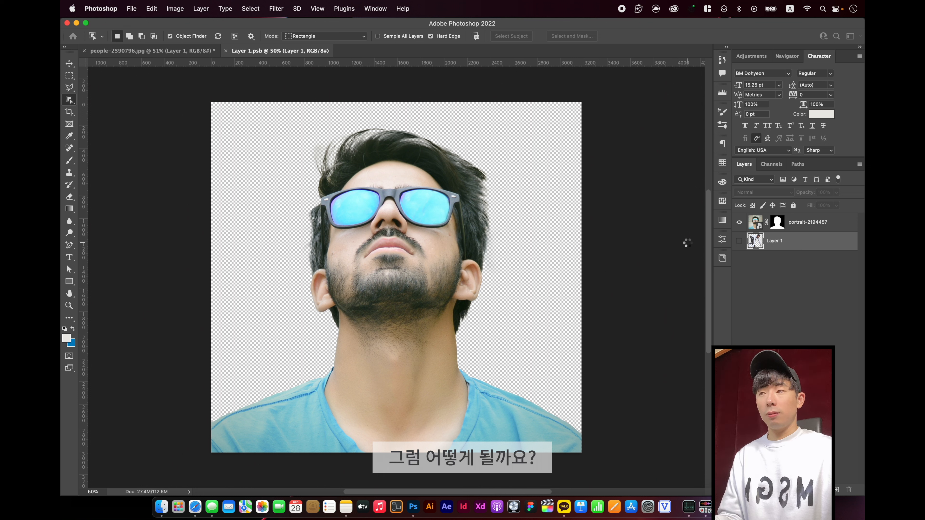
pyautogui.click(163, 53)
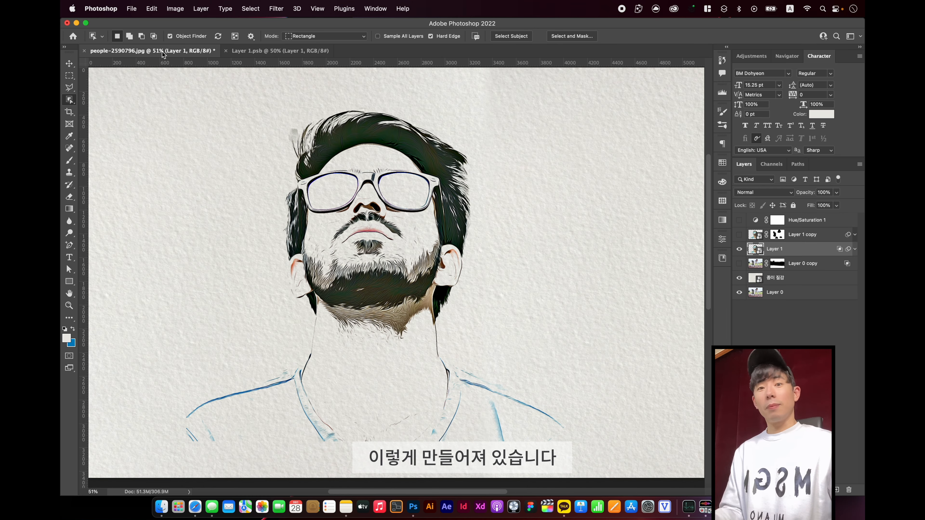